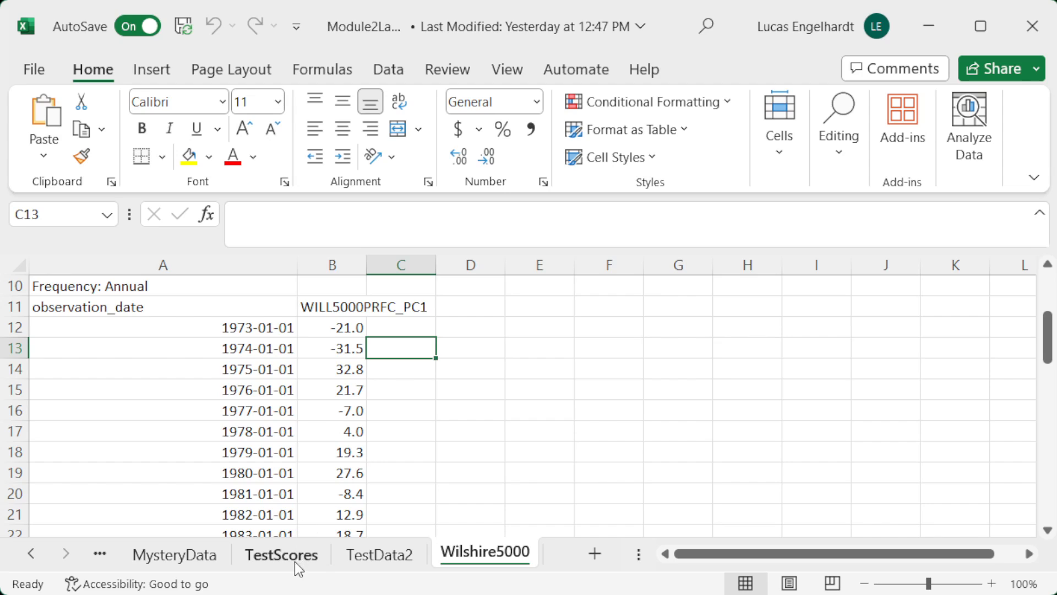
Step: Open the TestScores sheet and review the Student ID and Score columns down to the last rows
left_click(282, 555)
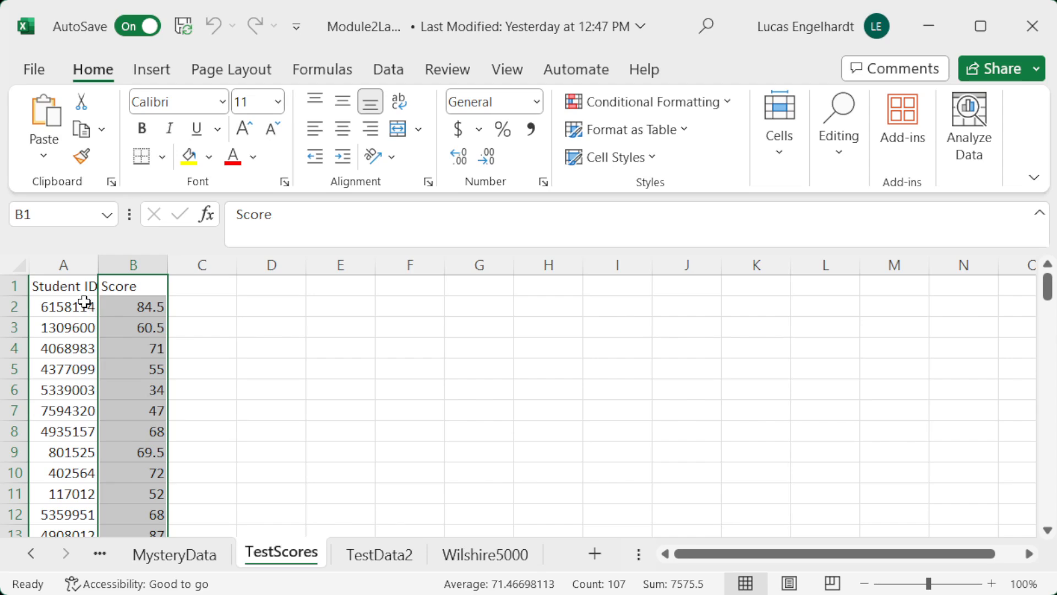
left_click(65, 286)
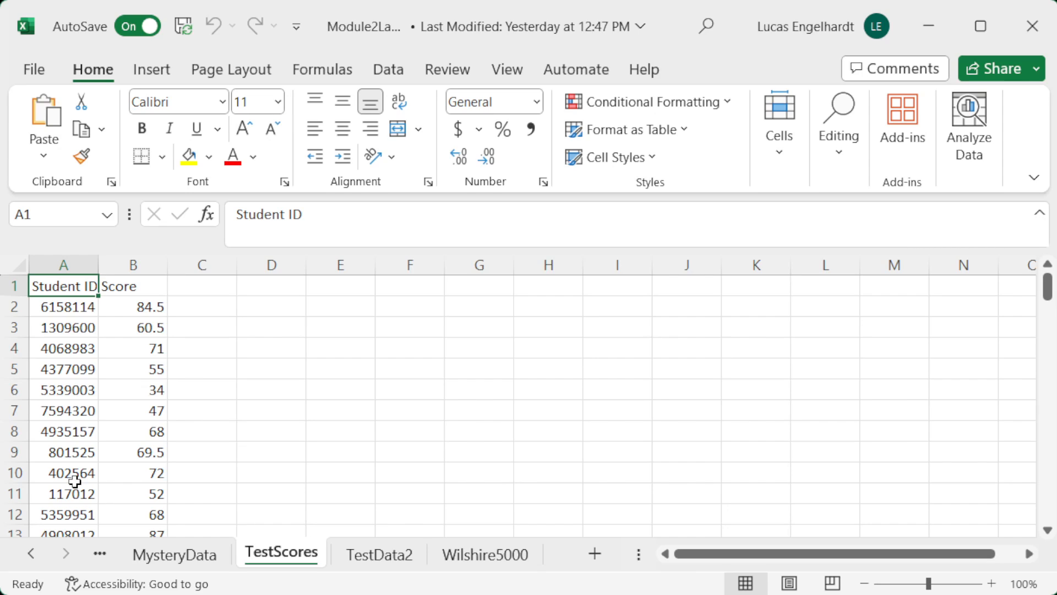
left_click(131, 288)
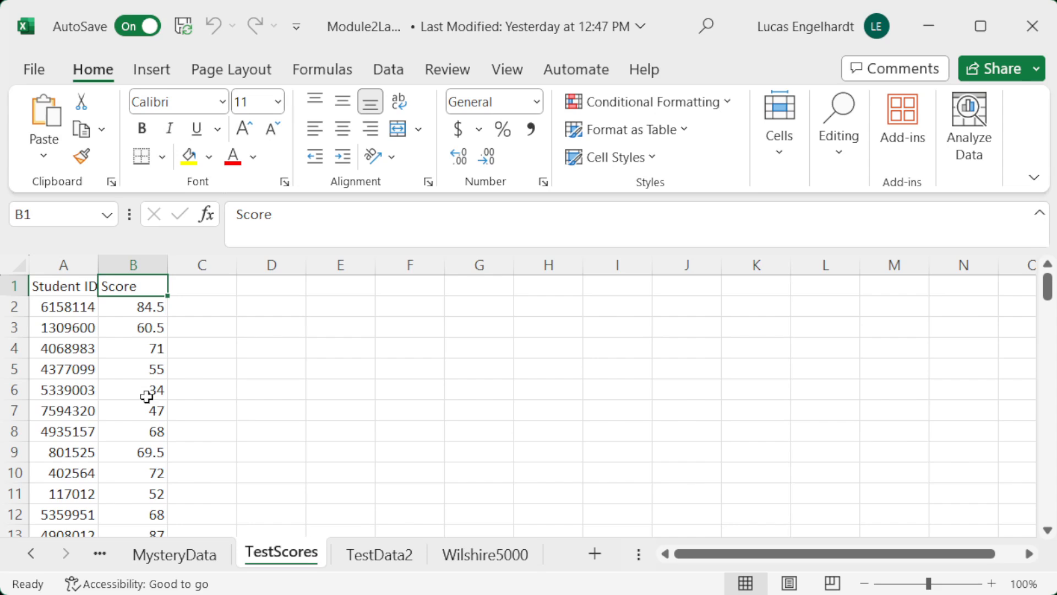
scroll(144, 410, "down", 8)
scroll(145, 414, "down", 8)
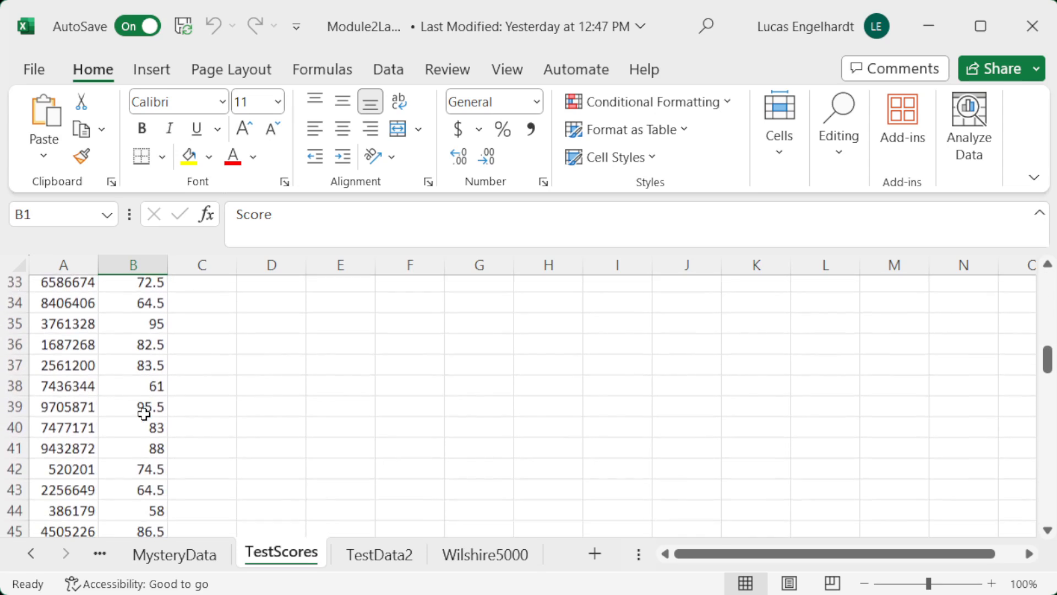
scroll(144, 412, "down", 11)
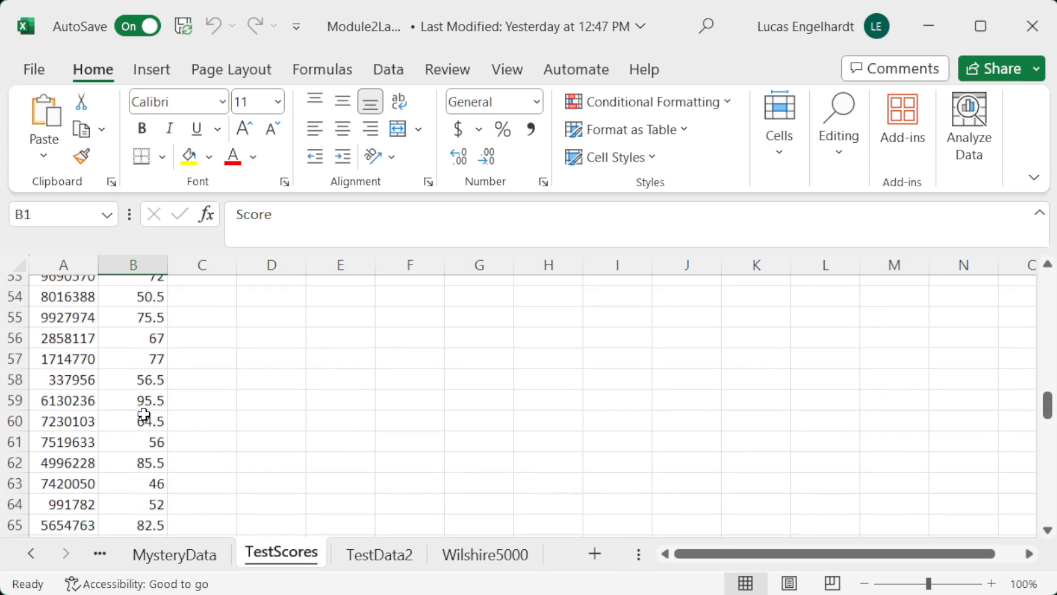
scroll(144, 408, "down", 6)
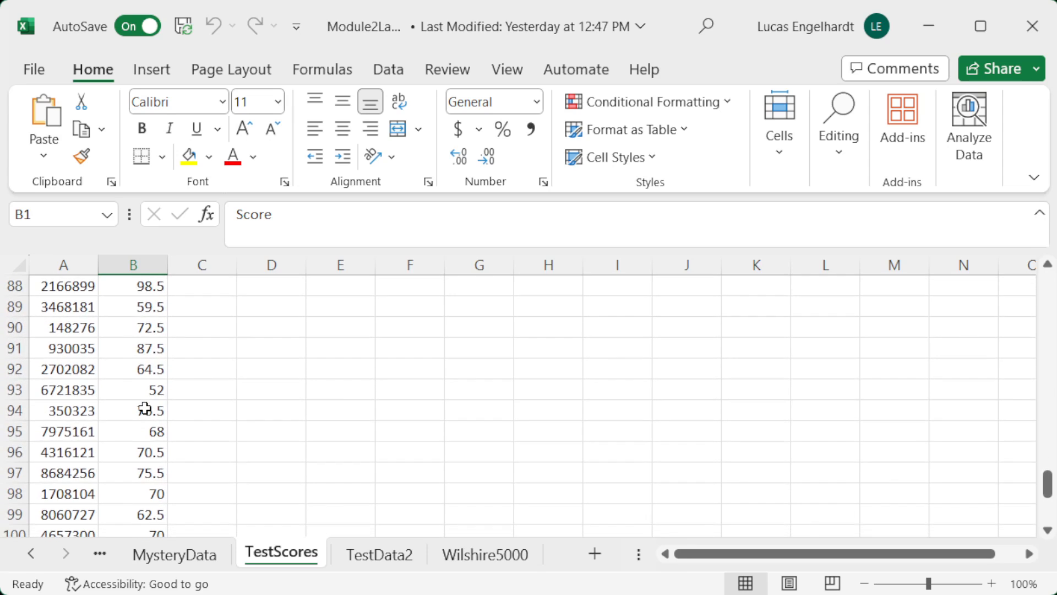
scroll(144, 410, "up", 11)
scroll(144, 410, "up", 20)
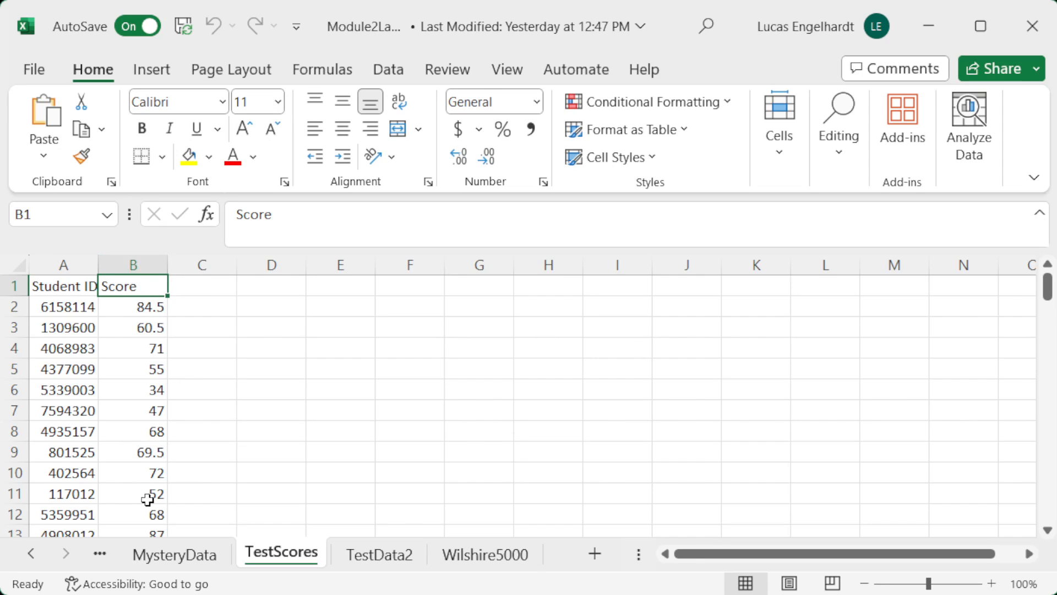
Step: Insert a histogram of the whole Score column and fit the full chart in view
left_click(131, 252)
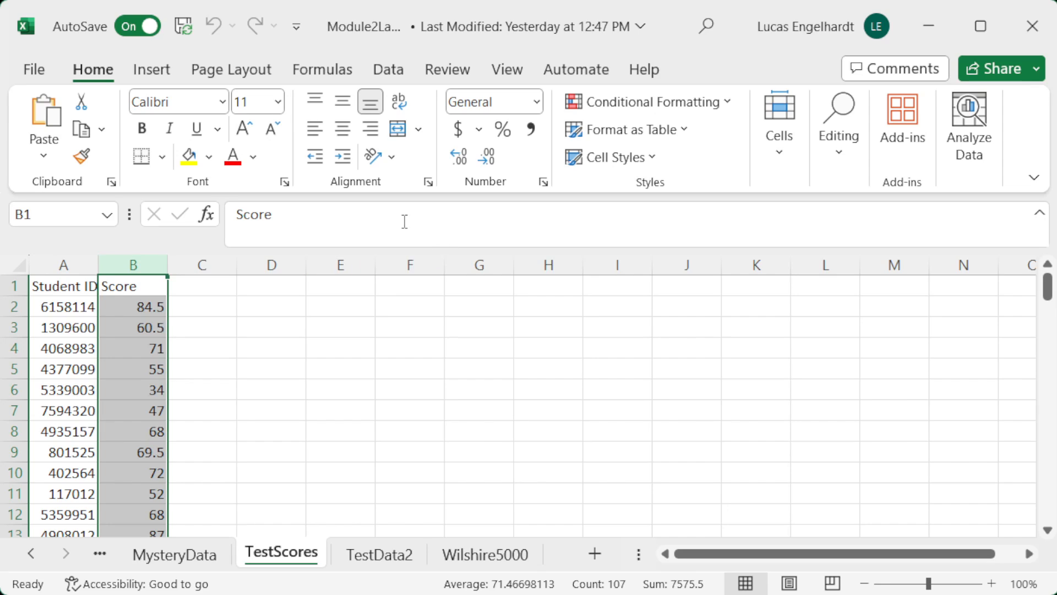
left_click(153, 68)
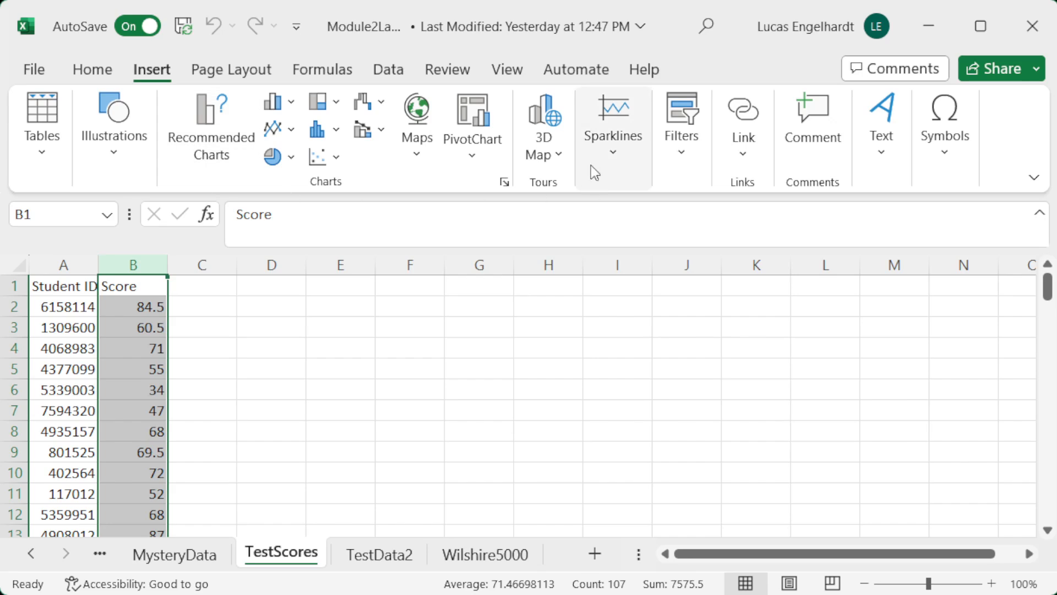
left_click(336, 133)
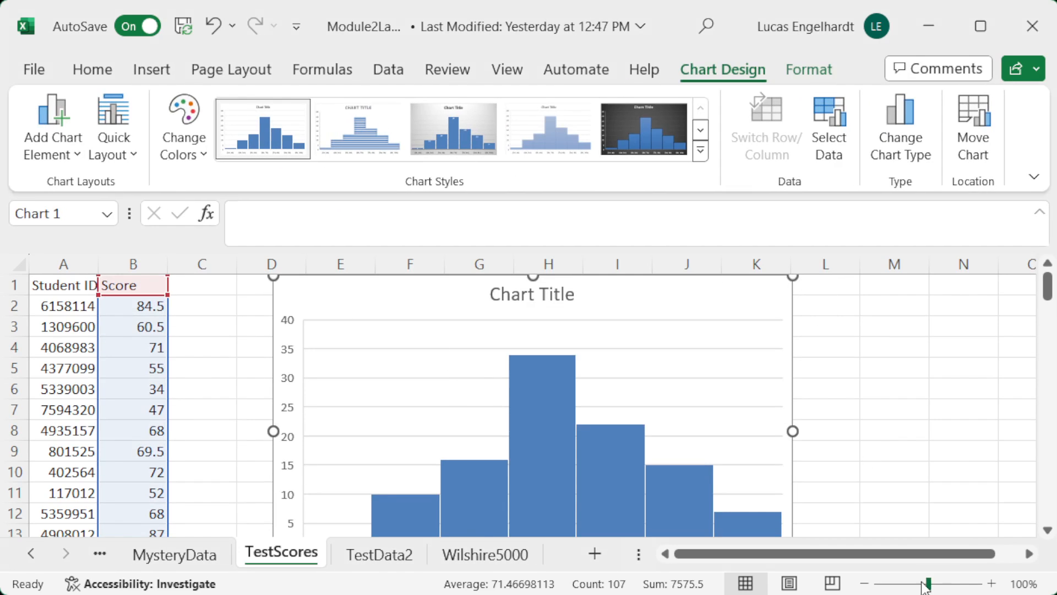
left_click(864, 585)
left_click(865, 584)
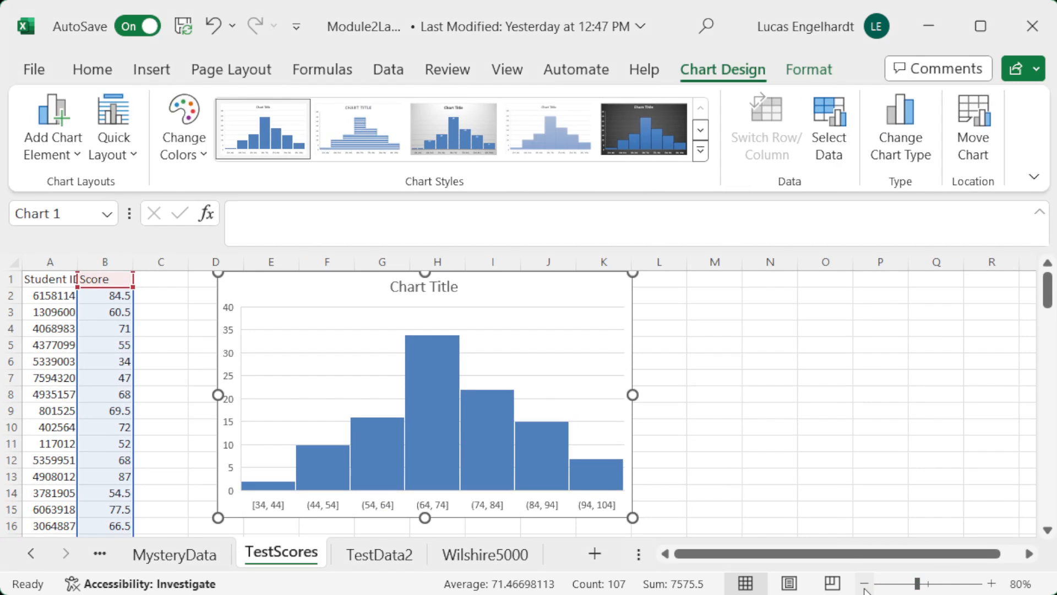
left_click(865, 585)
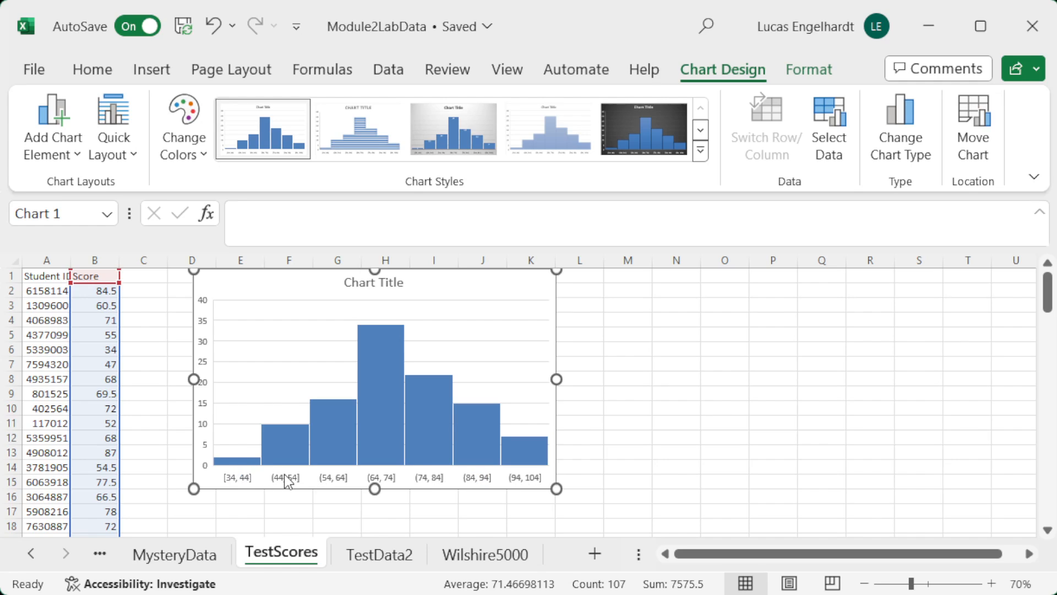
Step: Open the formatting options of the histogram's horizontal axis and examine its fill, effects and bin settings
double_click(331, 479)
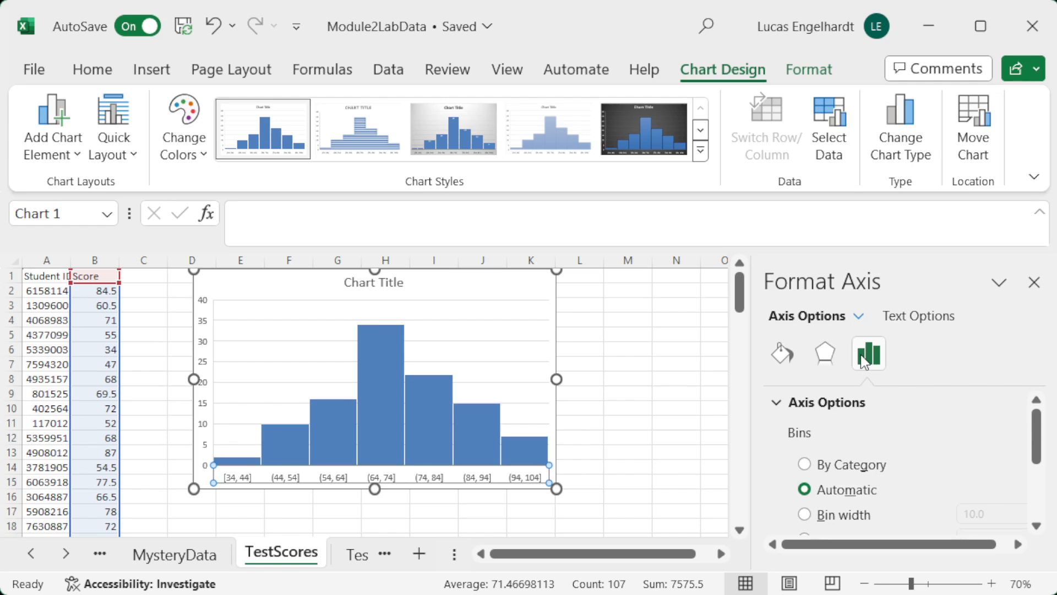
left_click(782, 353)
left_click(791, 401)
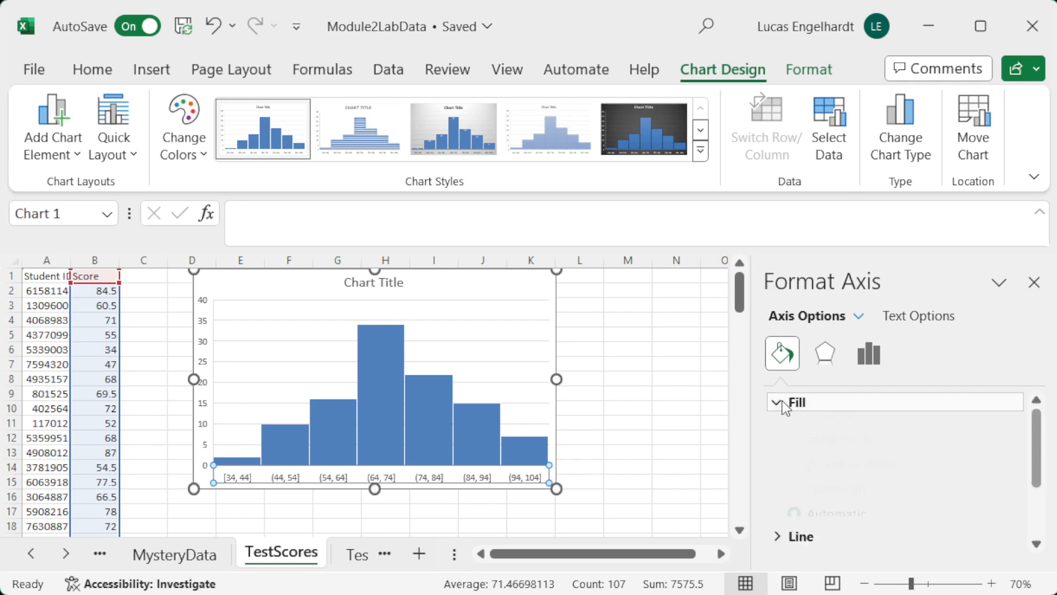
scroll(934, 473, "down", 3)
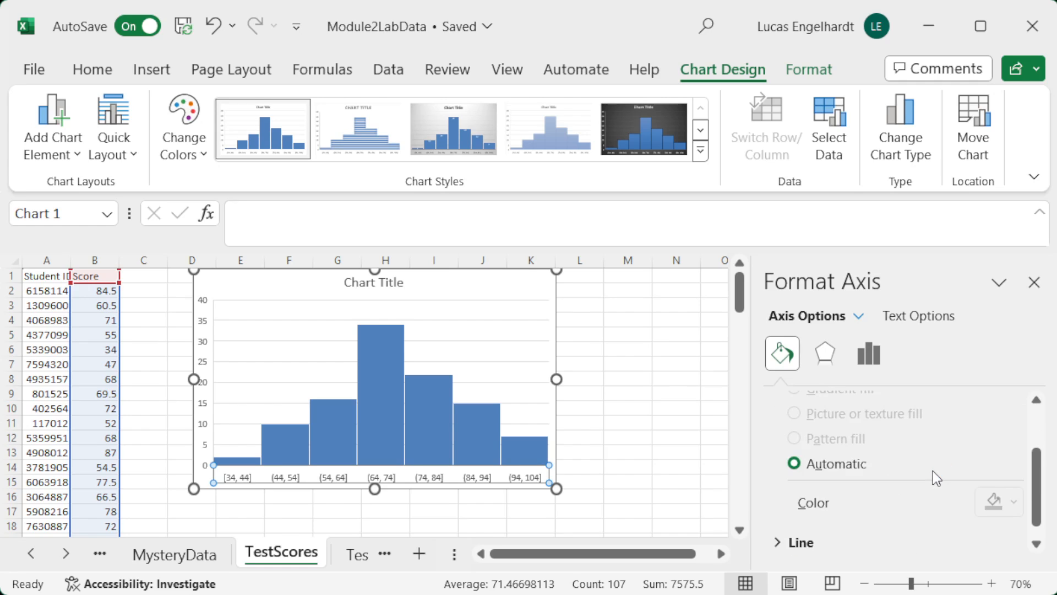
scroll(801, 443, "up", 3)
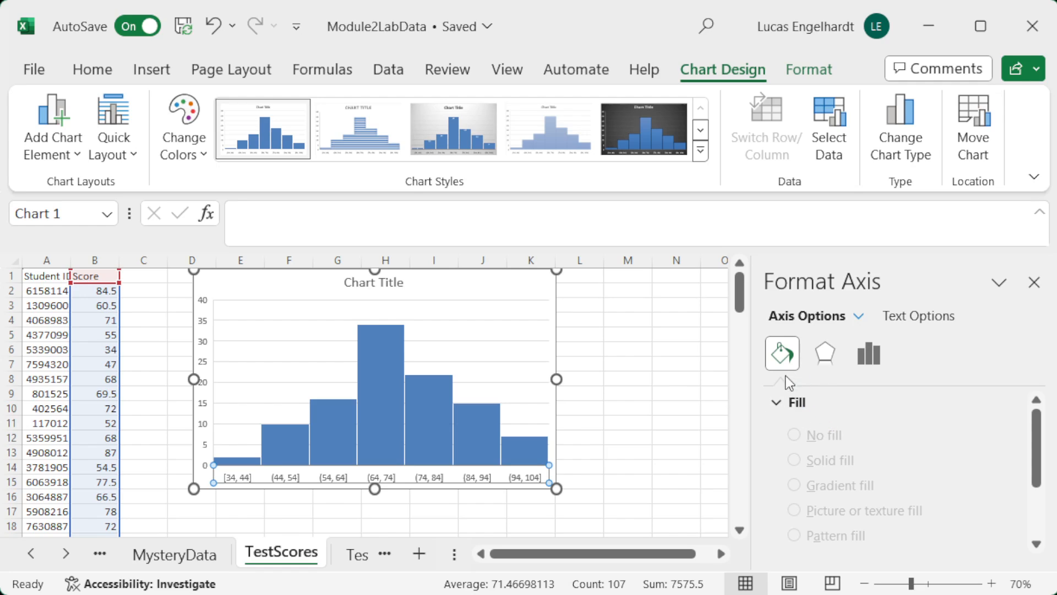
left_click(830, 351)
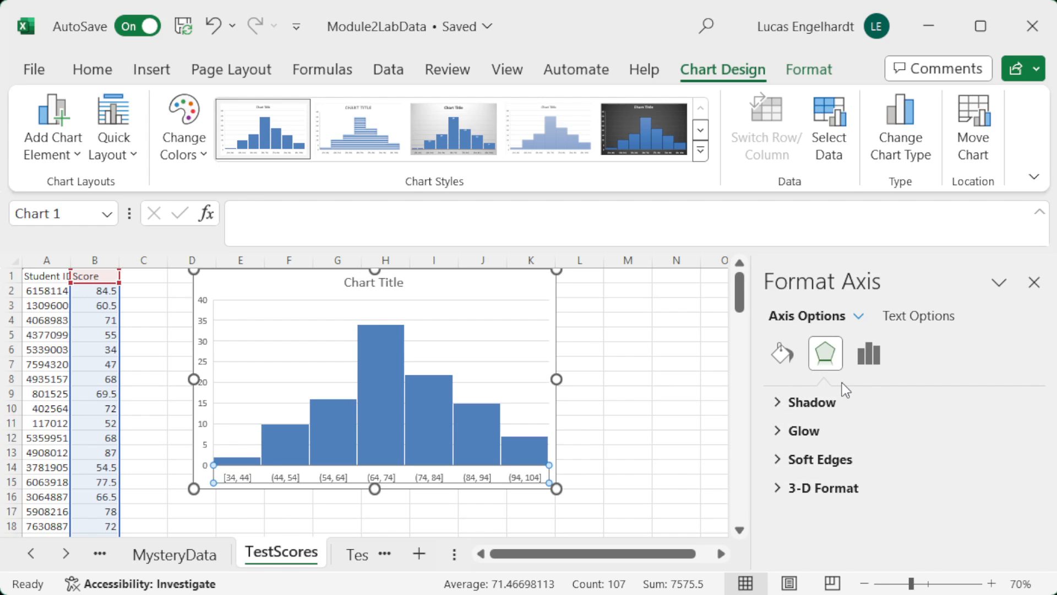
left_click(875, 355)
left_click(870, 355)
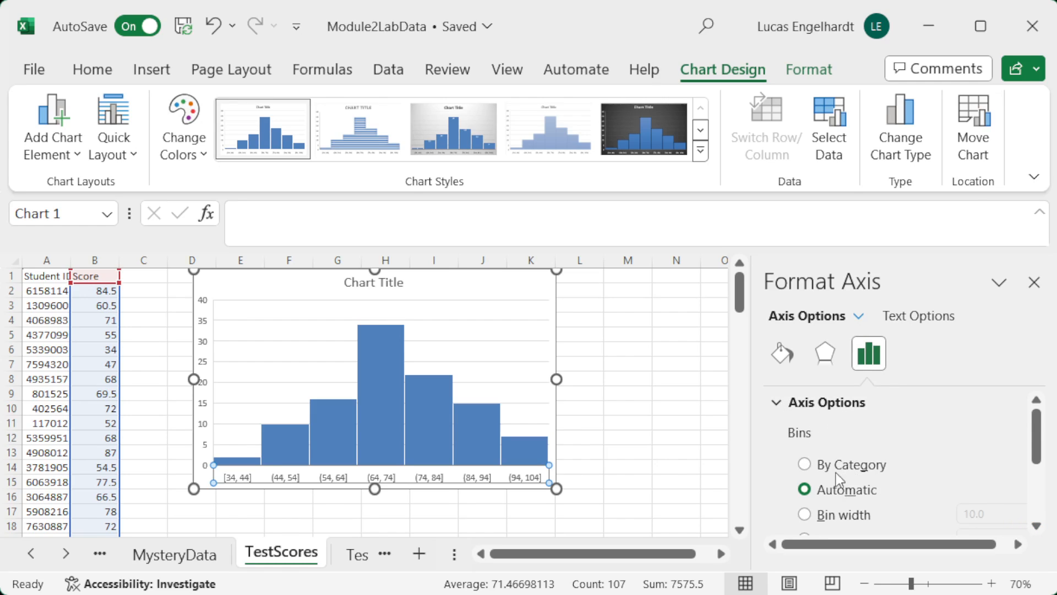
left_click(1037, 527)
left_click(1036, 527)
left_click(1037, 527)
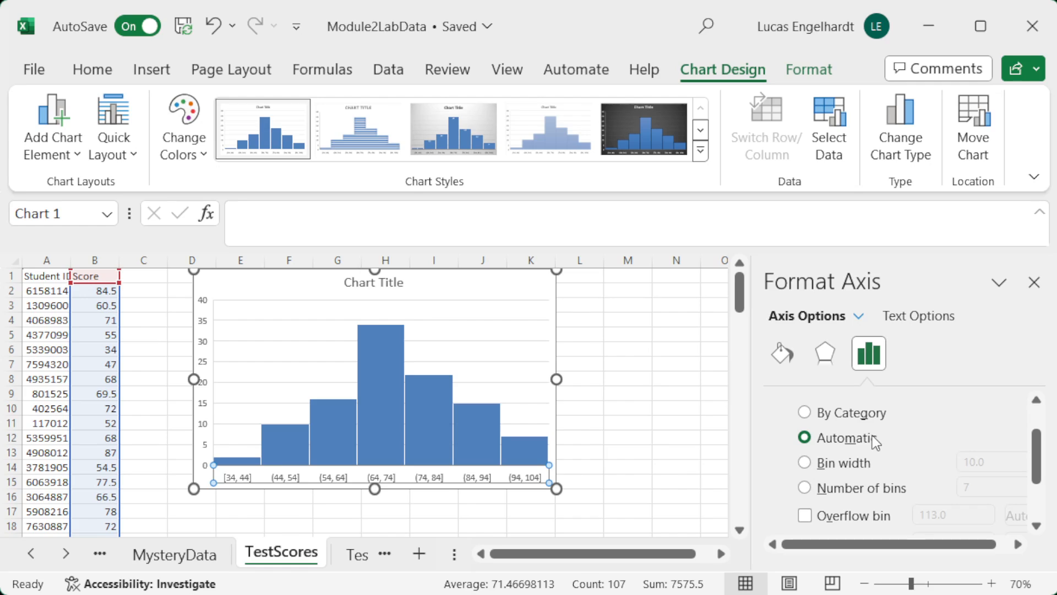
left_click(844, 463)
left_click(857, 490)
left_click(1036, 526)
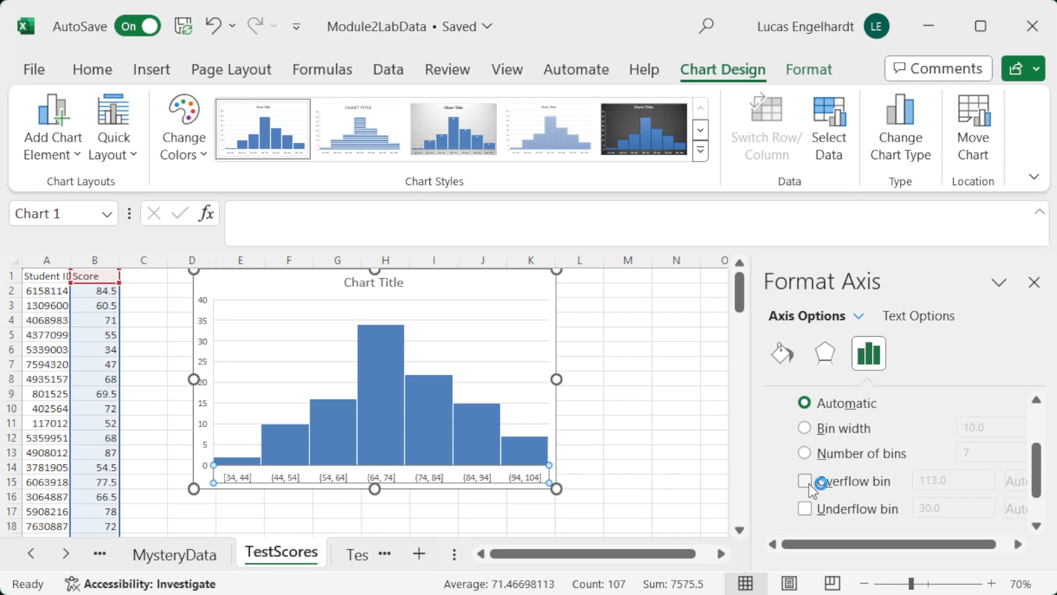
Step: Switch the histogram's horizontal axis to a fixed number of bins and set it to 6
left_click(804, 453)
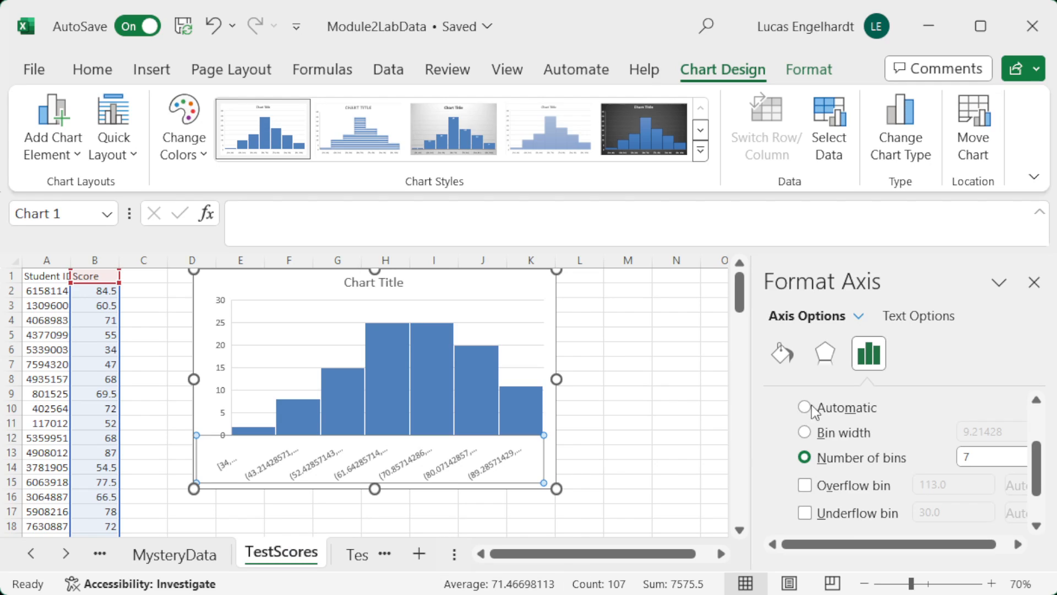
left_click(981, 457)
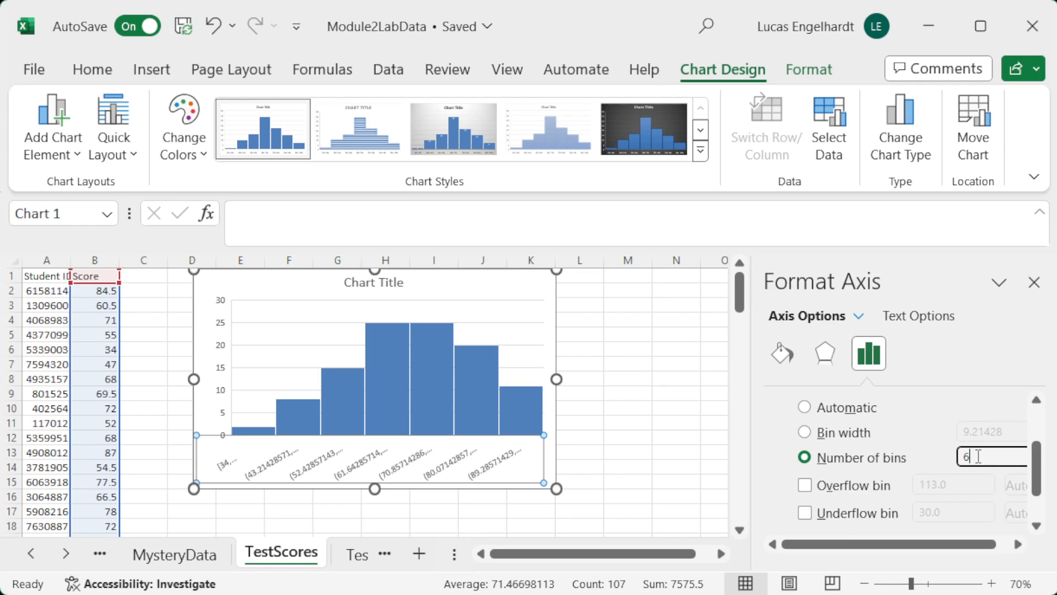
key("BackSpace")
type("6")
key("Return")
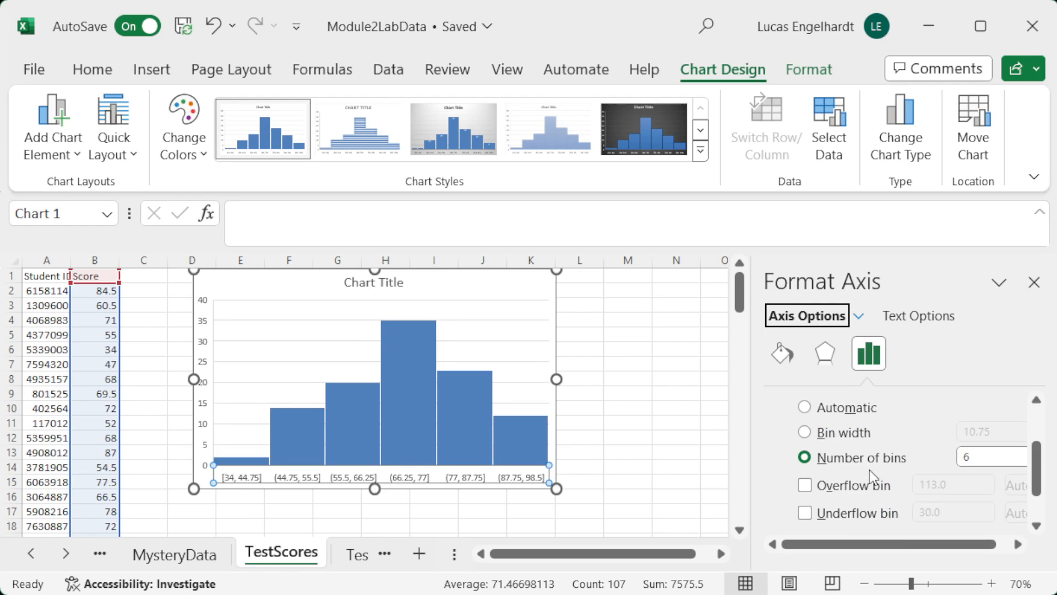
Step: Try the histogram with 5 bins and with 4 bins
left_click(982, 458)
key("BackSpace")
type("5")
key("Return")
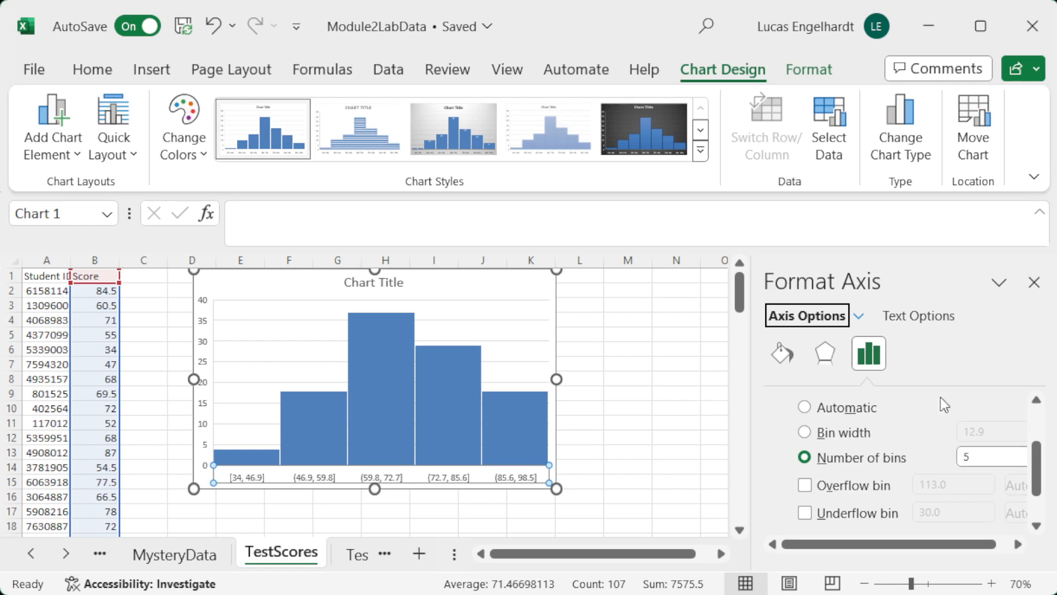
left_click(968, 456)
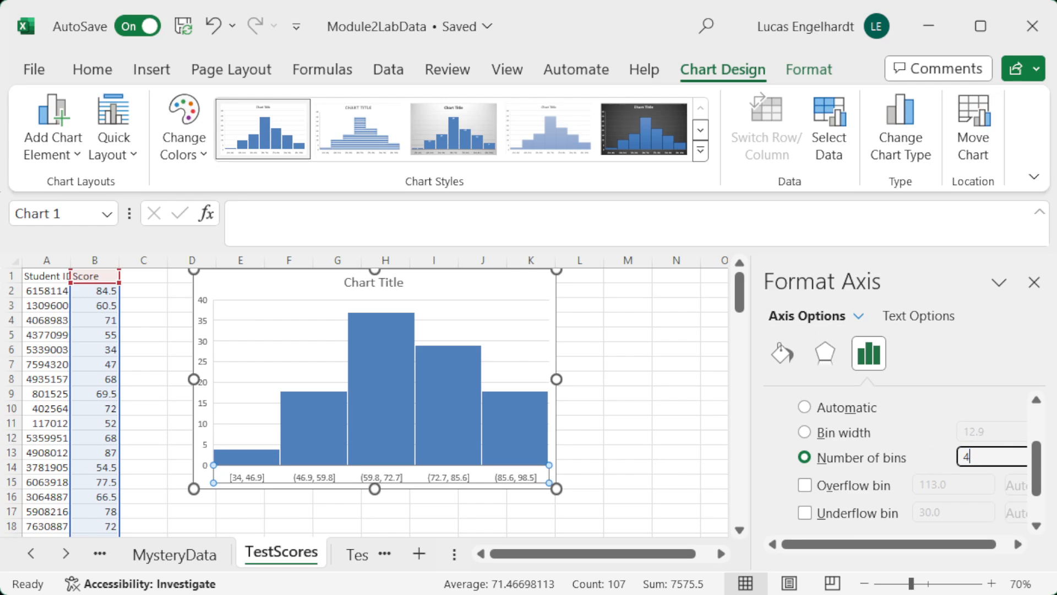
type("4")
key("Return")
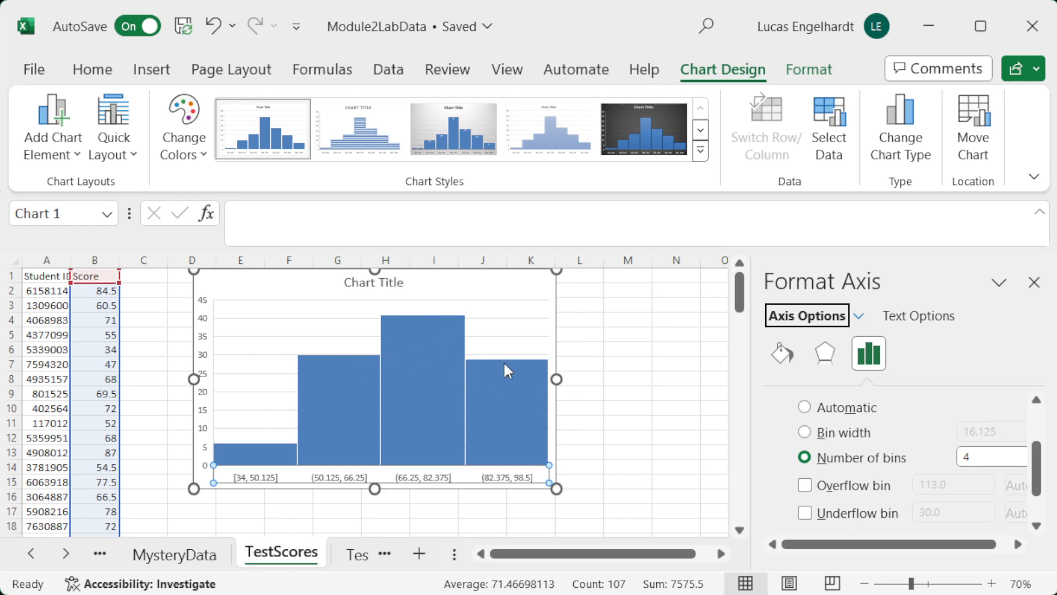
Step: Try the histogram with 20 bins before setting the number of bins back to 6
left_click(909, 457)
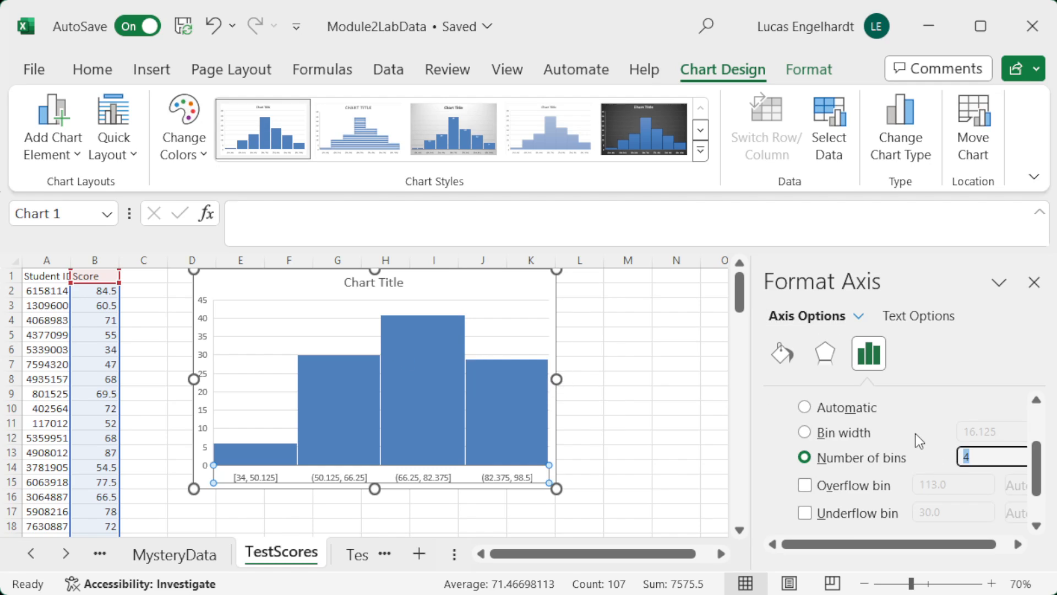
type("20")
key("Return")
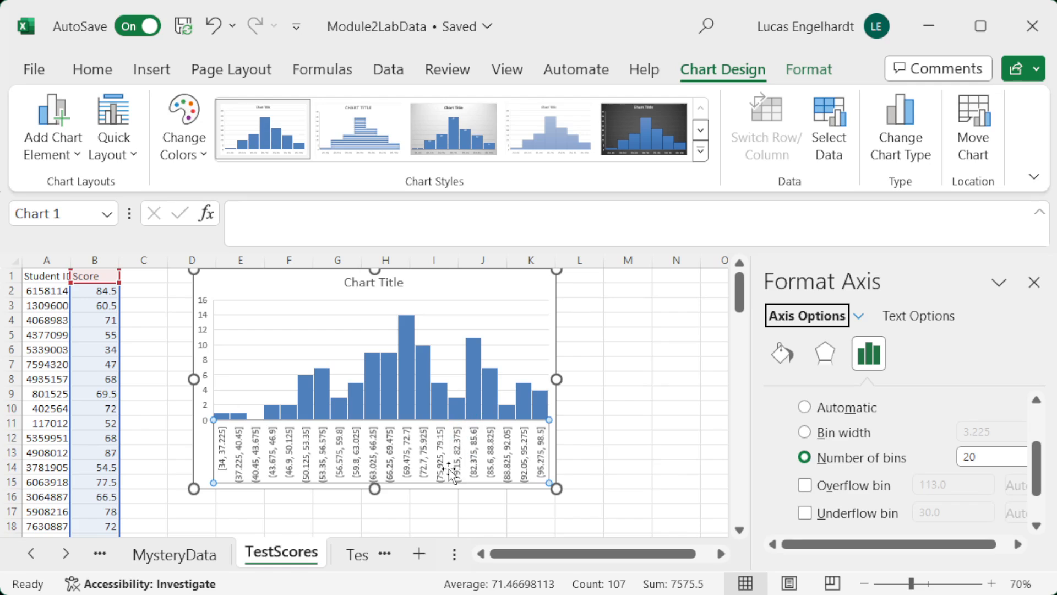
left_click(969, 449)
double_click(969, 447)
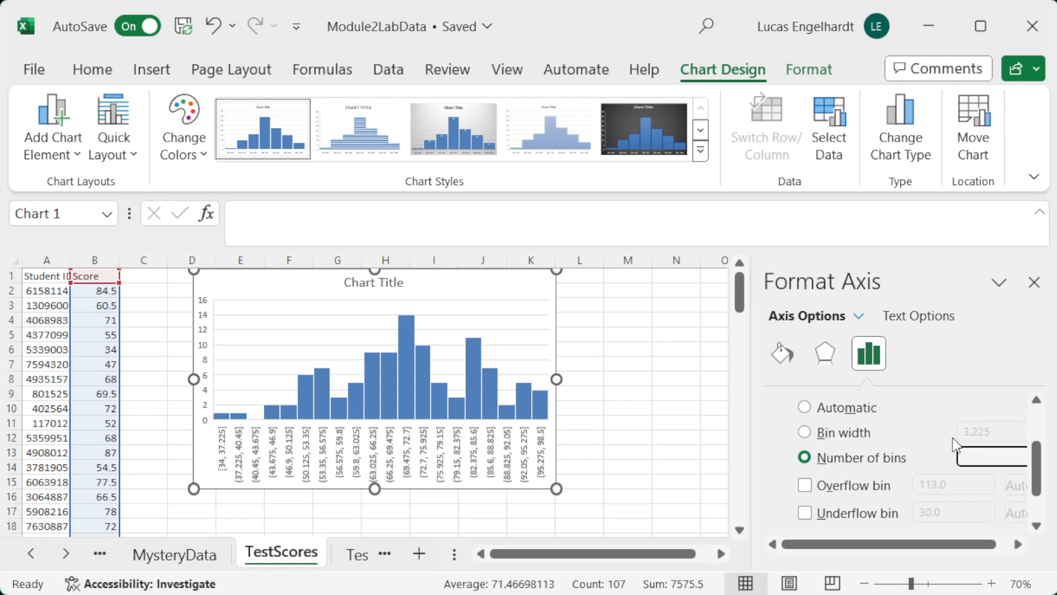
type("6")
key("Return")
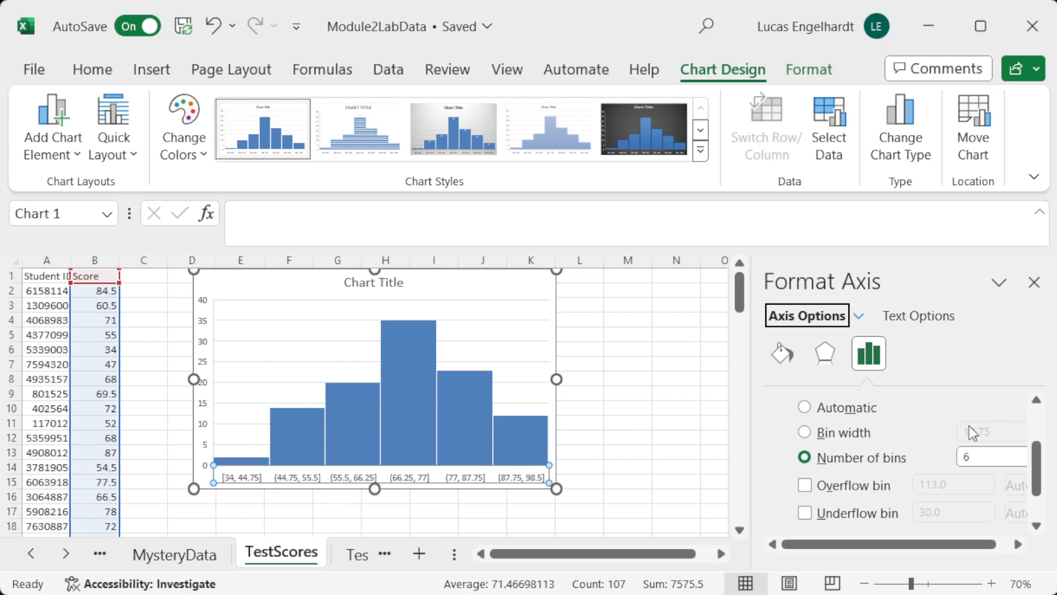
Step: Switch the histogram's bins to a fixed bin width of 10
left_click(804, 433)
left_click_drag(1019, 431, 945, 434)
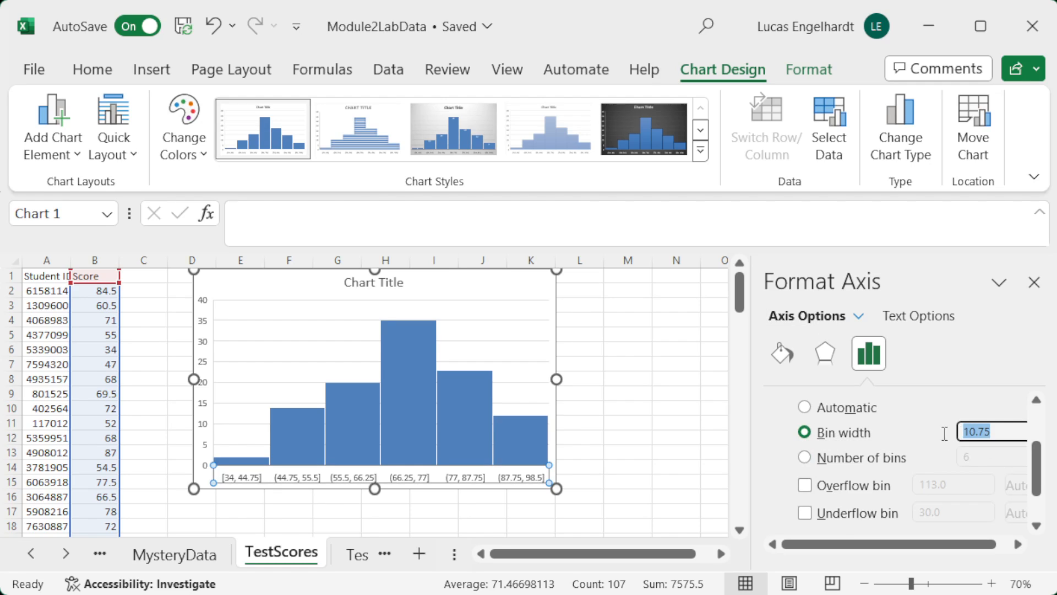
type("10")
key("Return")
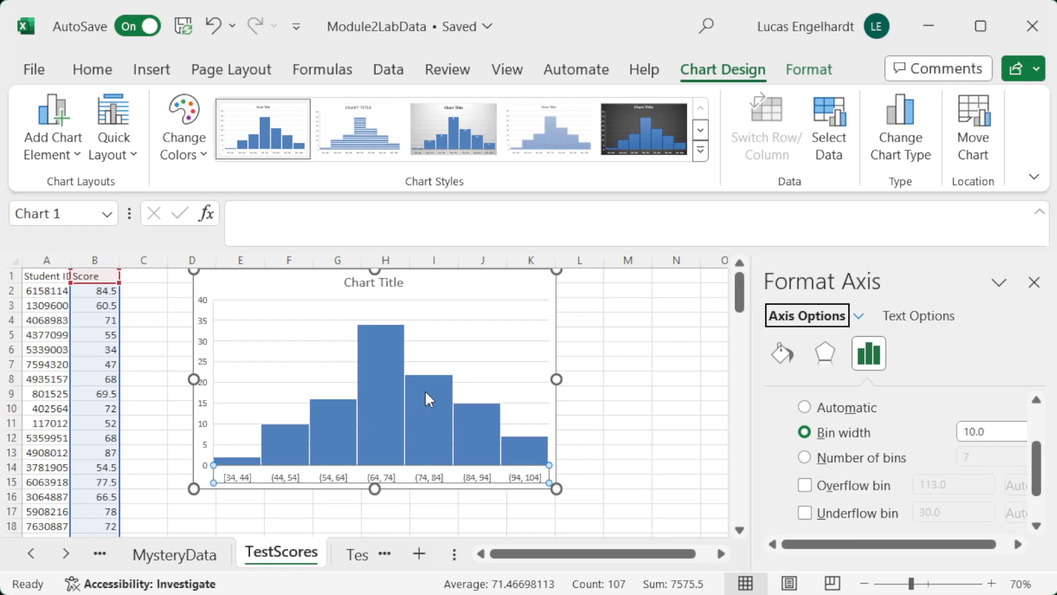
Step: Enable the underflow bin on the histogram's horizontal axis and set its limit to 40
left_click(805, 513)
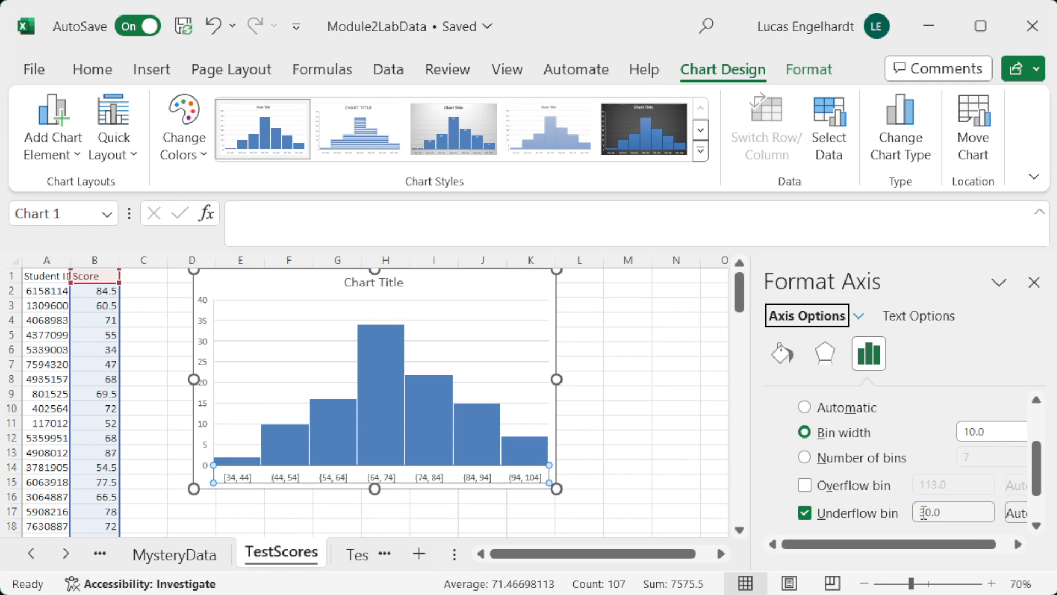
left_click(924, 512)
key("BackSpace")
type("4")
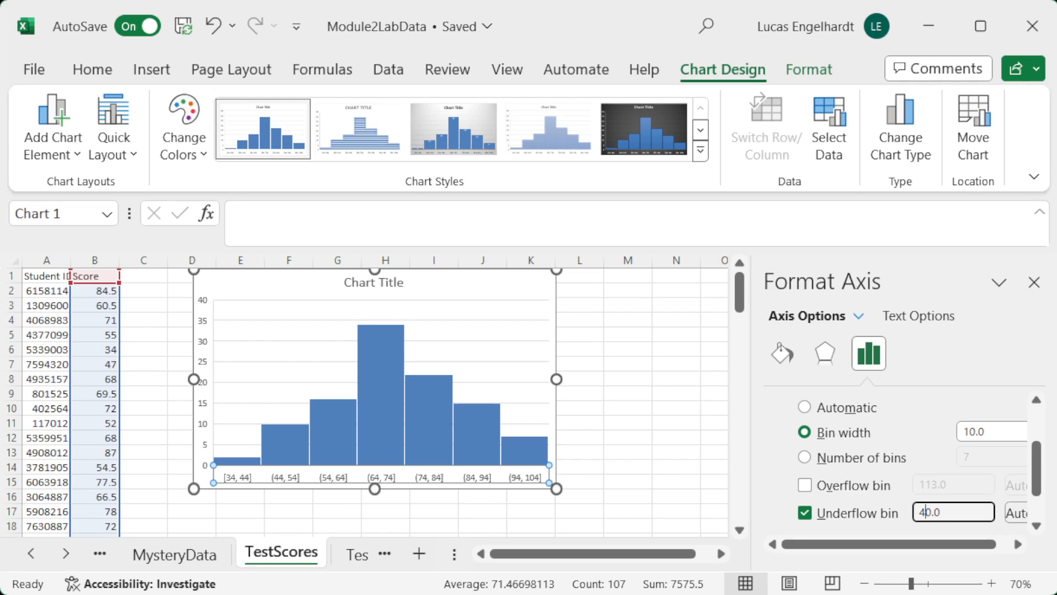
key("Return")
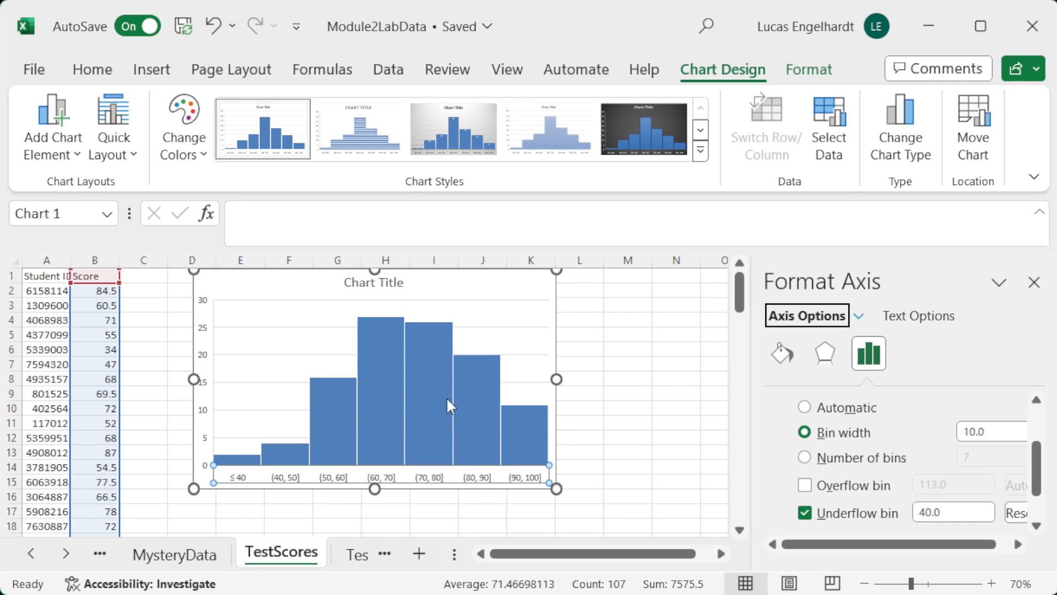
Step: Replace the histogram's placeholder chart title with "Test Score Distribution"
left_click(374, 283)
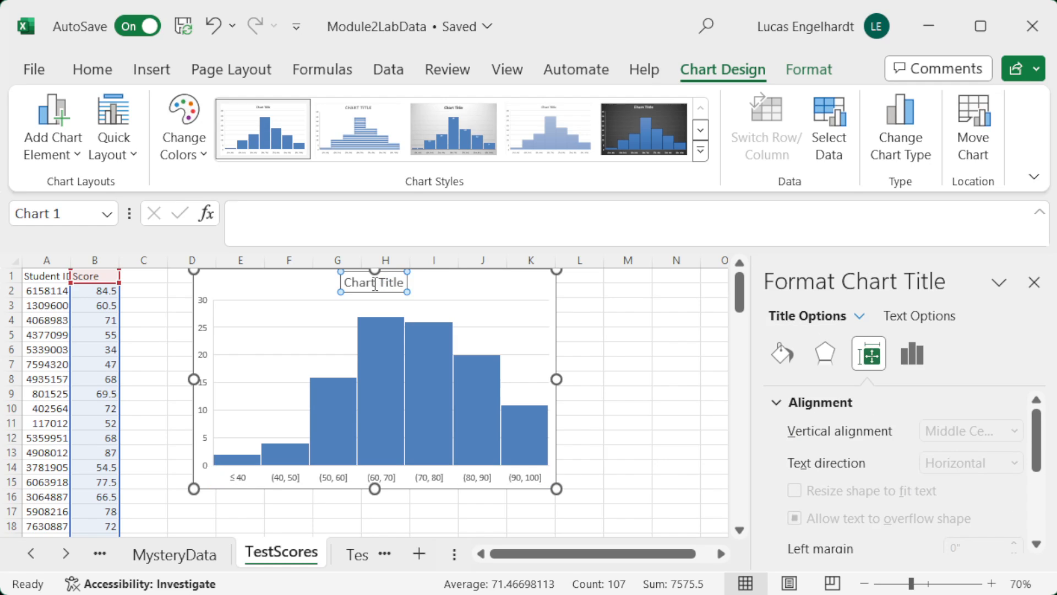
double_click(392, 283)
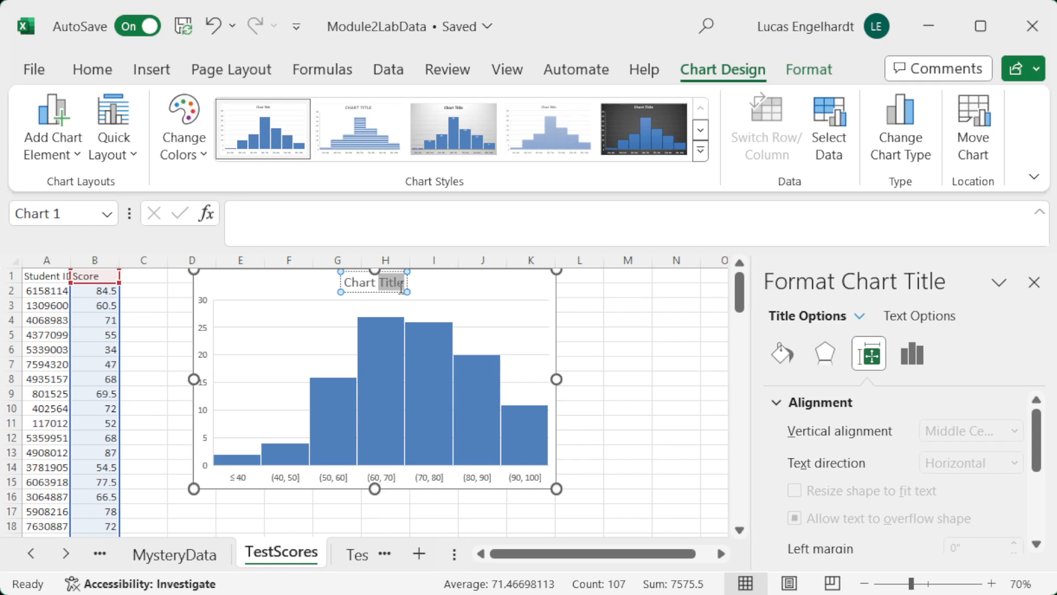
key("BackSpace")
key("BackSpace")
key("BackSpace")
key("BackSpace")
key("BackSpace")
key("BackSpace")
key("BackSpace")
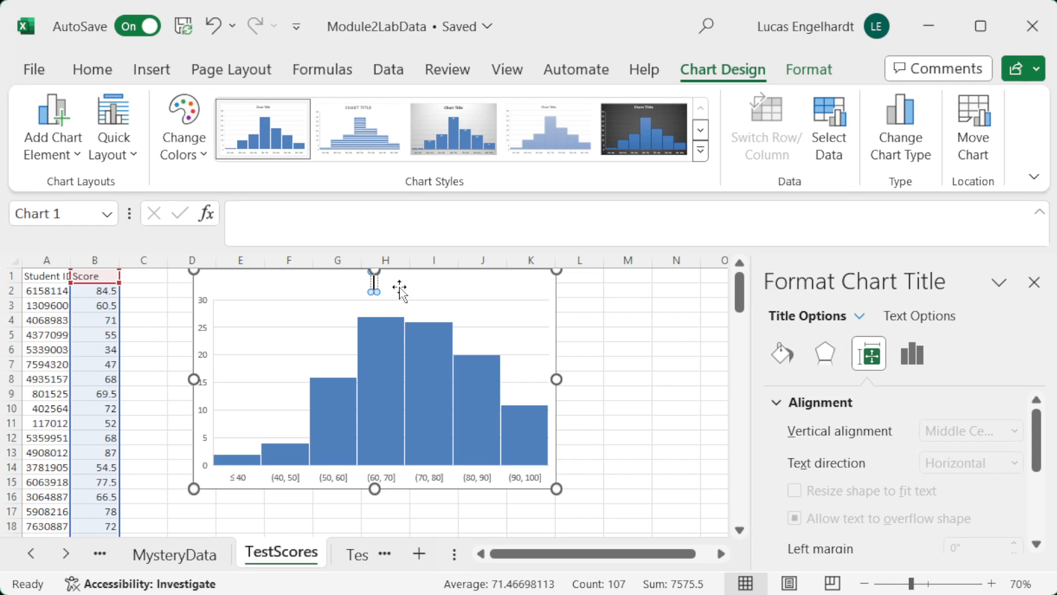
type("Test Score Dis")
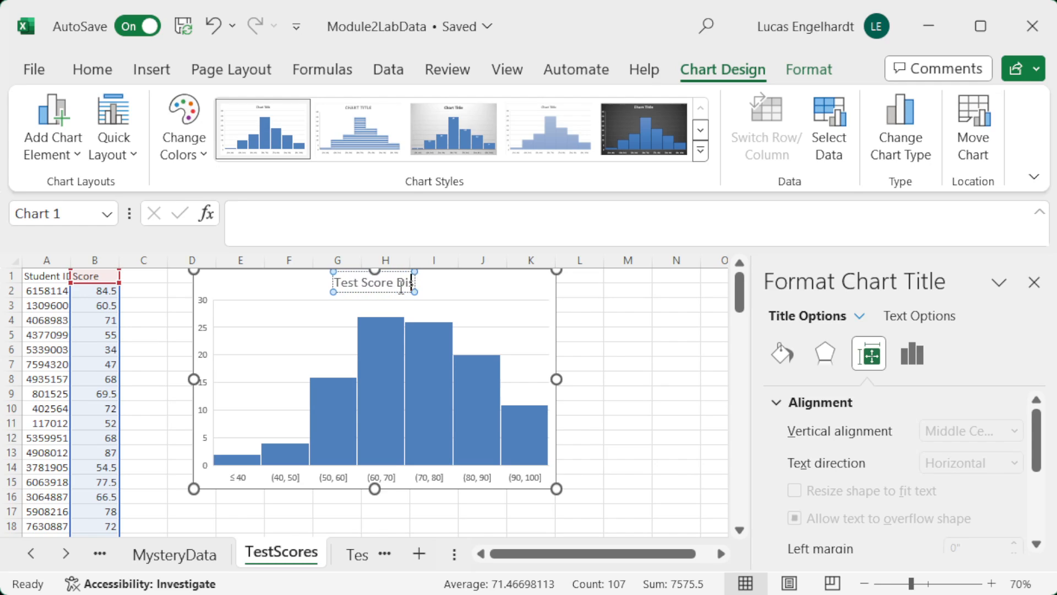
type("tributino")
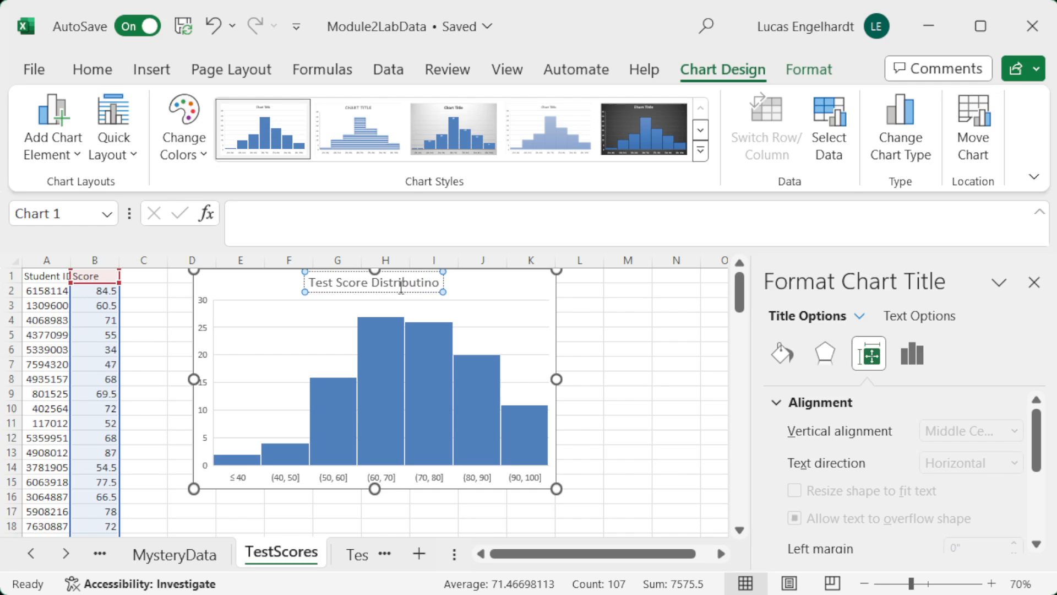
key("BackSpace")
key("BackSpace")
type("on")
Step: Add axis titles to both axes of the test score histogram
left_click(586, 295)
left_click(516, 292)
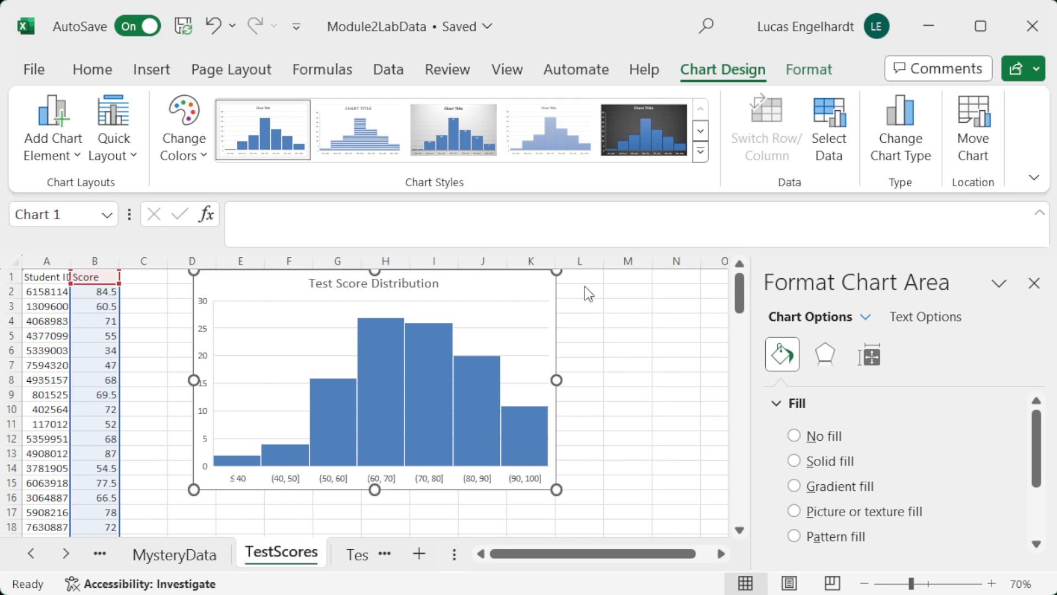
left_click(630, 331)
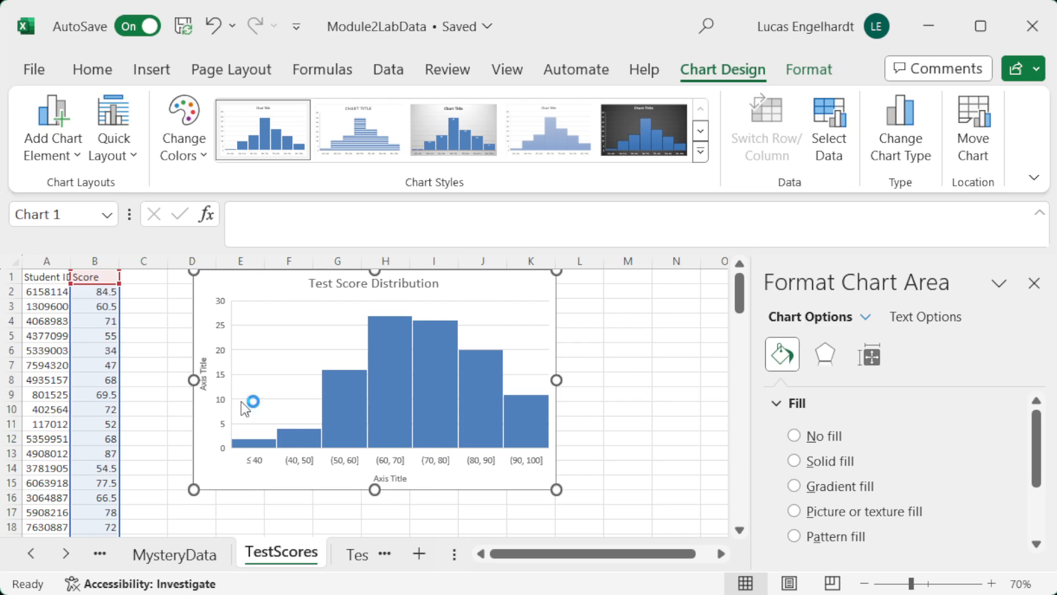
Step: Set the histogram's vertical axis title to "Frequency"
left_click(214, 374)
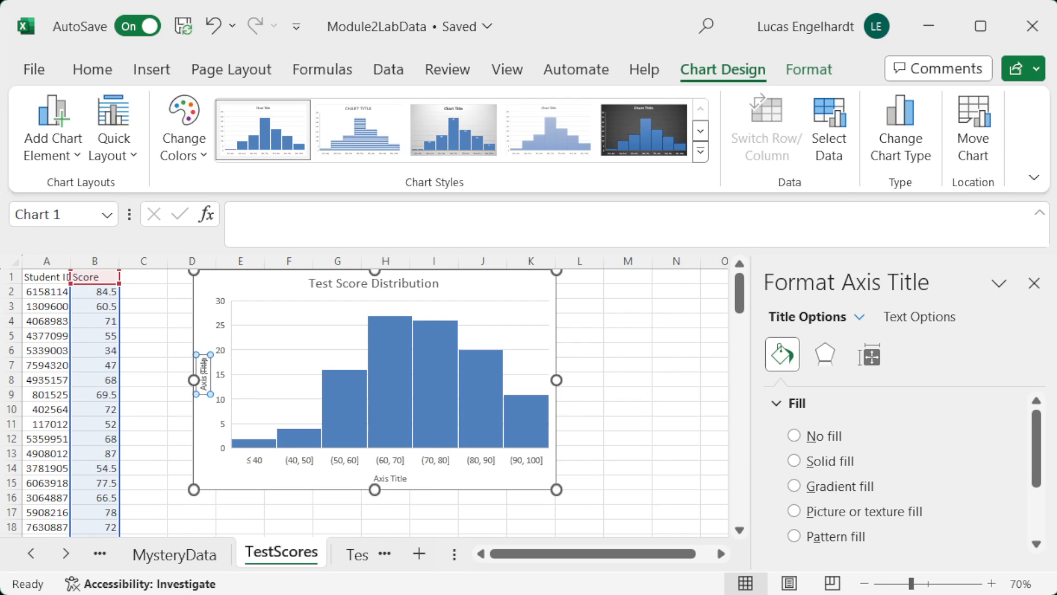
double_click(204, 369)
key("BackSpace")
key("BackSpace")
key("BackSpace")
key("BackSpace")
key("BackSpace")
key("BackSpace")
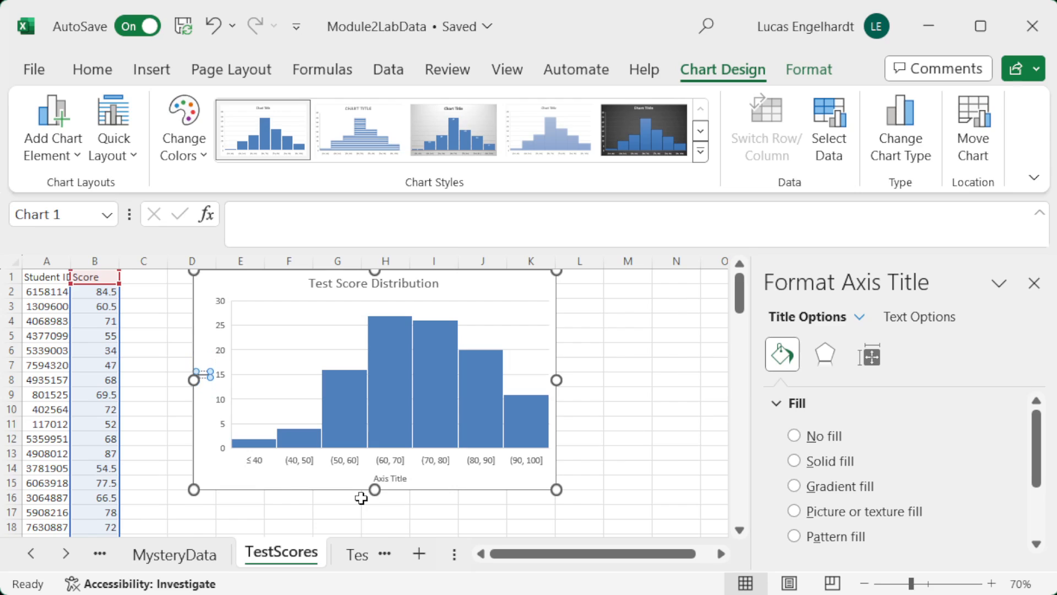
type("Frequency")
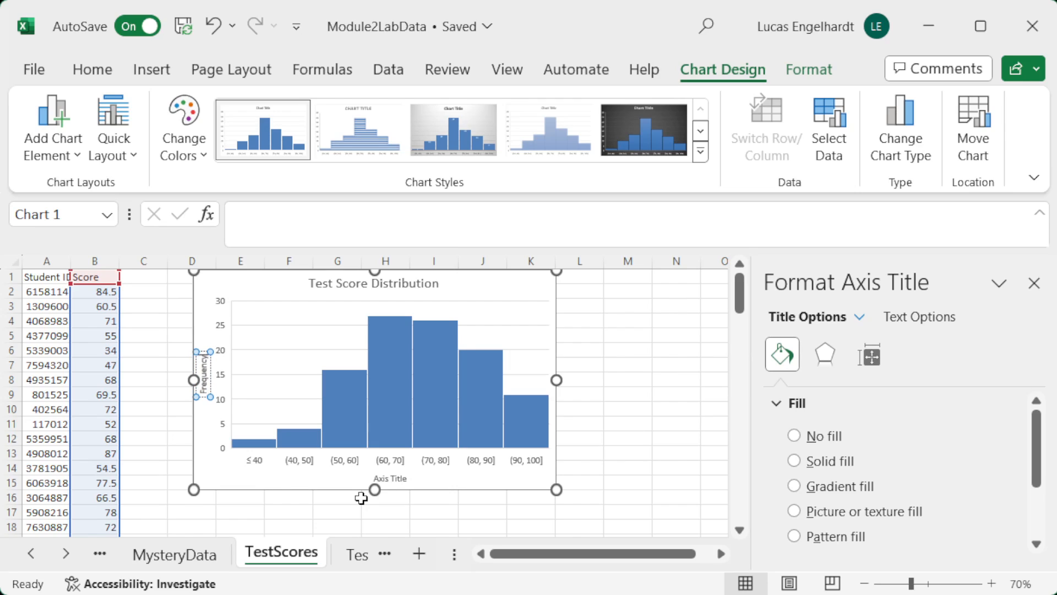
Step: Set the histogram's horizontal axis title to "Score Range"
left_click(392, 478)
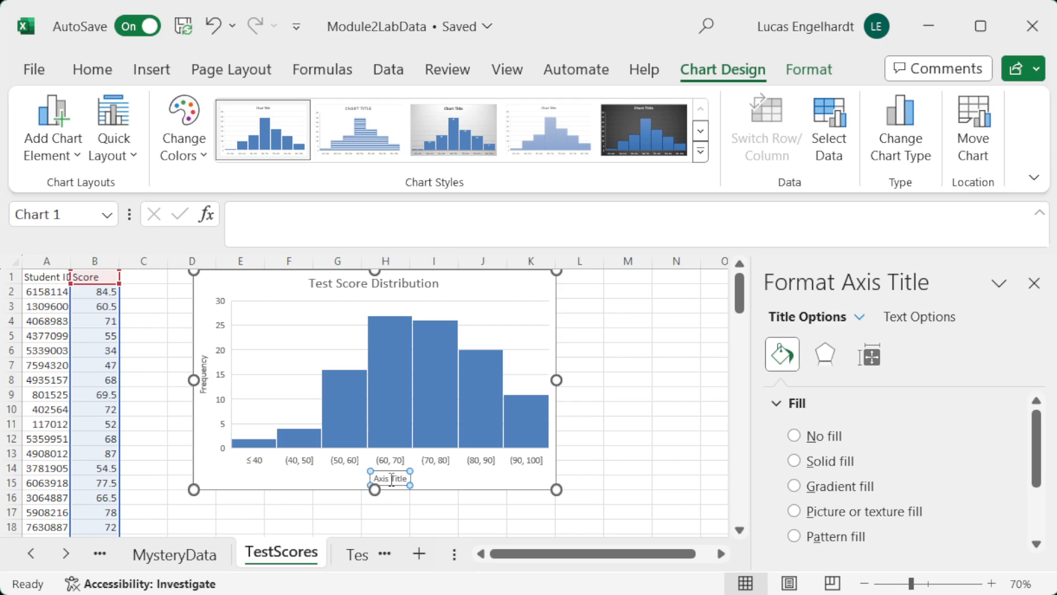
double_click(386, 479)
key("Delete")
key("Delete")
key("Delete")
key("Delete")
key("Delete")
key("Delete")
key("Delete")
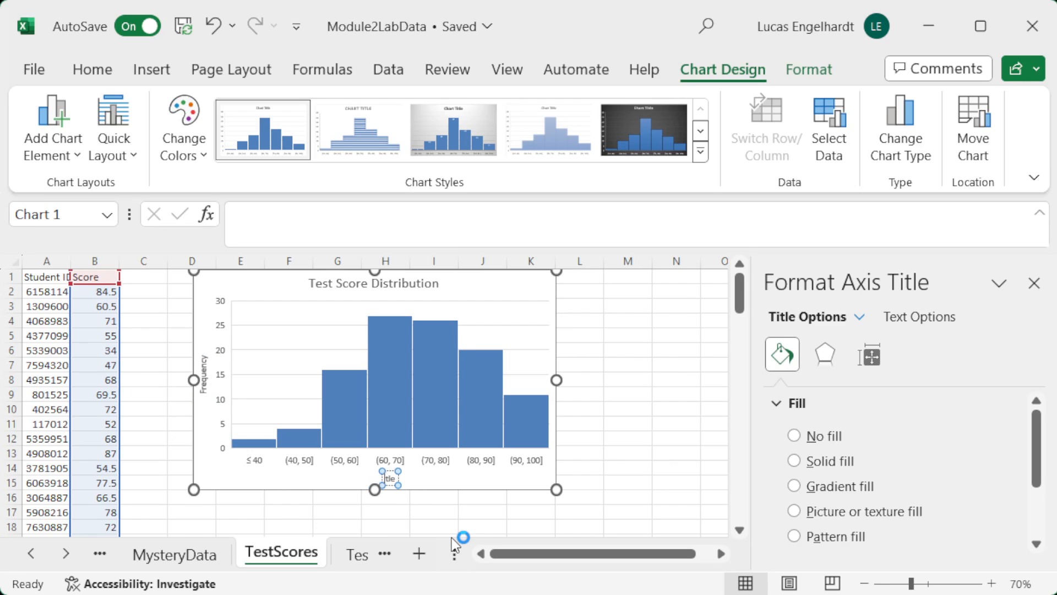
type("Score Range")
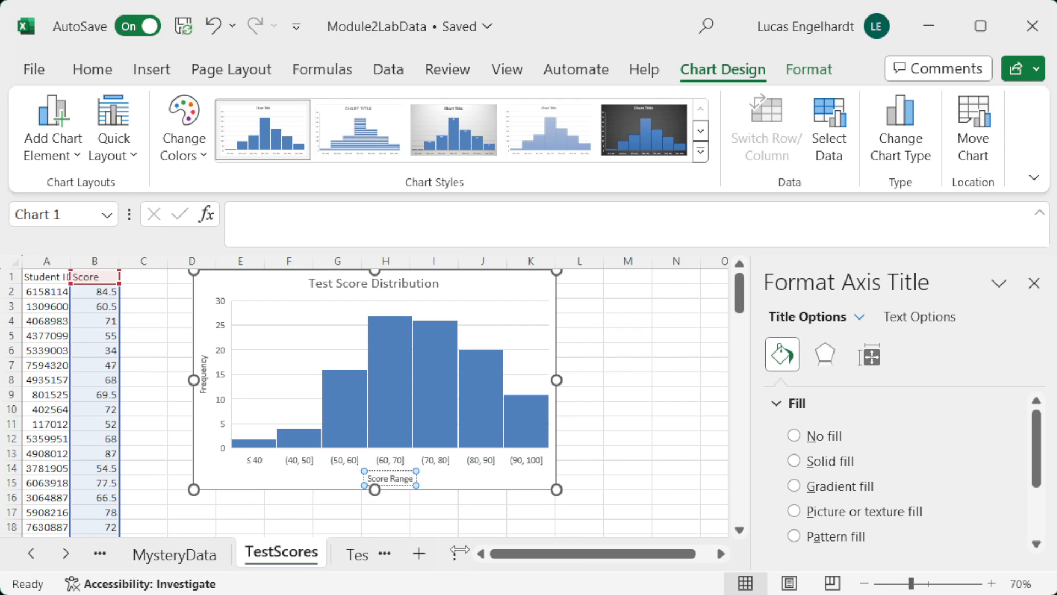
Step: Switch to the CantonMassillonEmploymentData sheet and inspect the first Month and Employment entries in cells A2 and B2
left_click(29, 557)
left_click(28, 558)
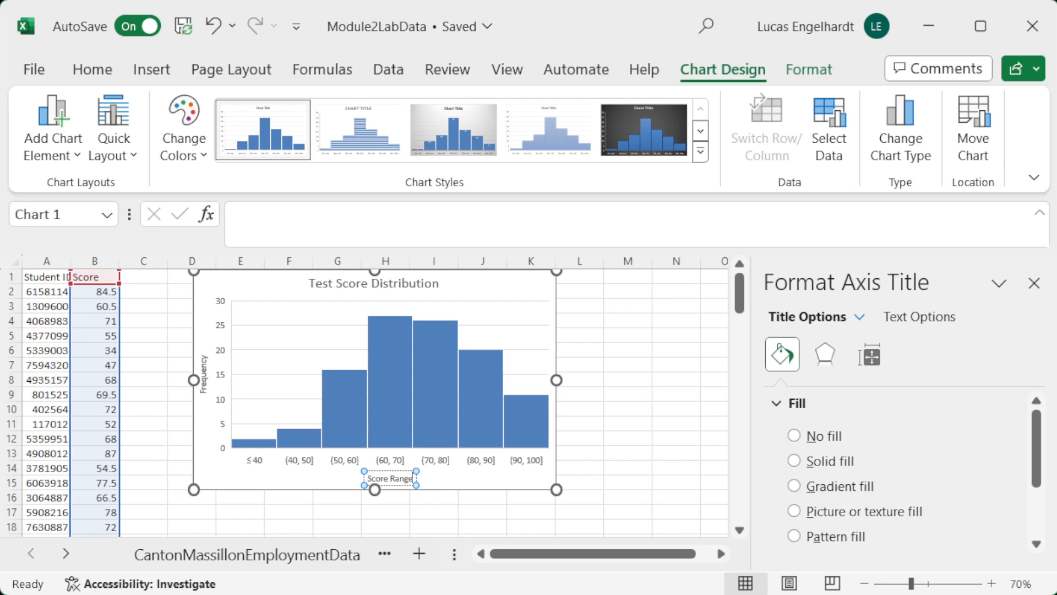
left_click(232, 557)
scroll(287, 394, "up", 14)
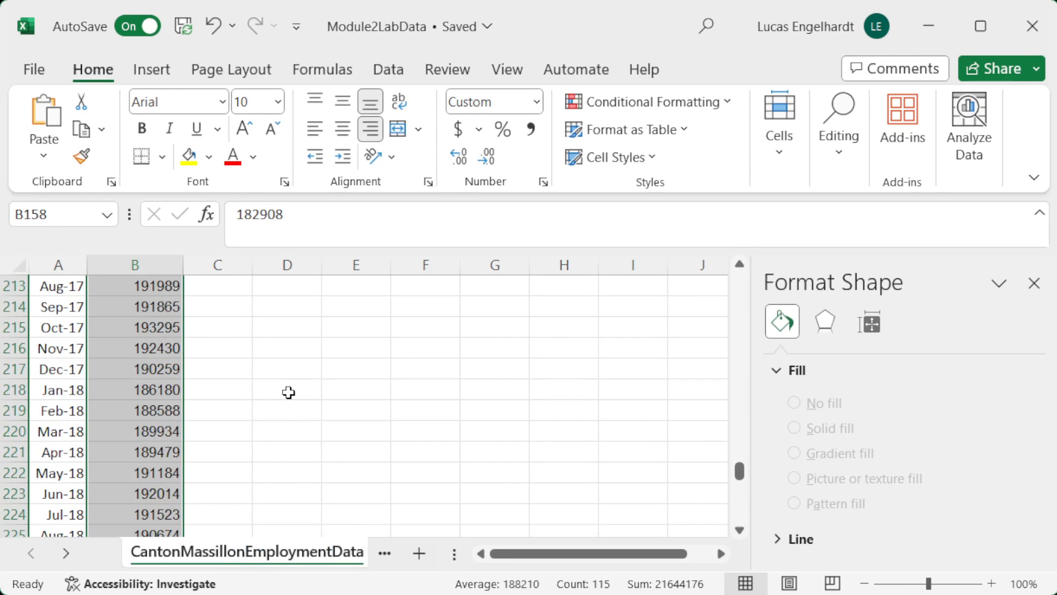
scroll(289, 392, "up", 20)
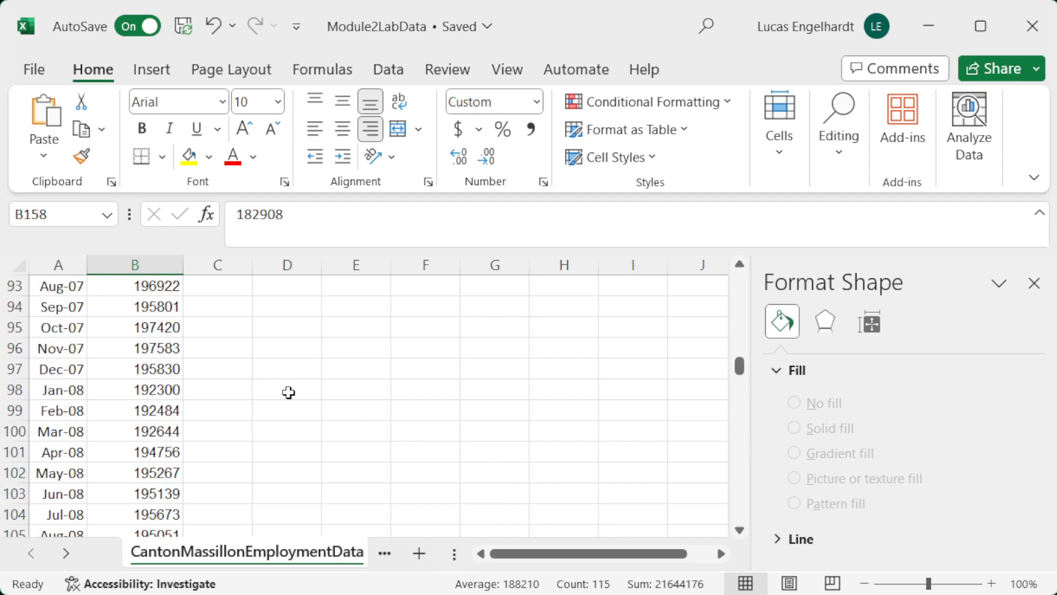
scroll(288, 392, "up", 19)
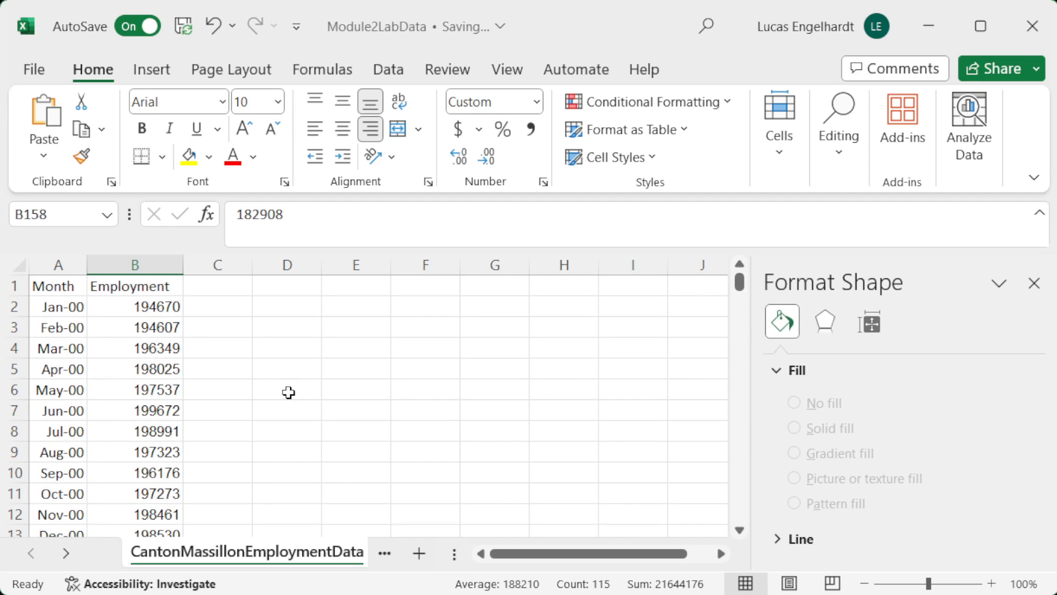
left_click(52, 308)
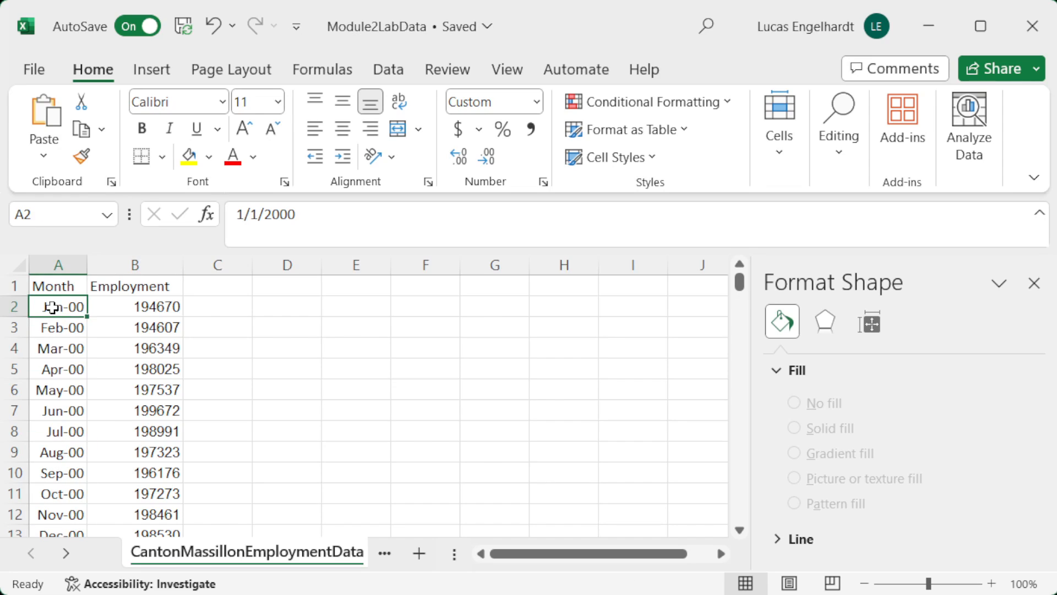
left_click(158, 306)
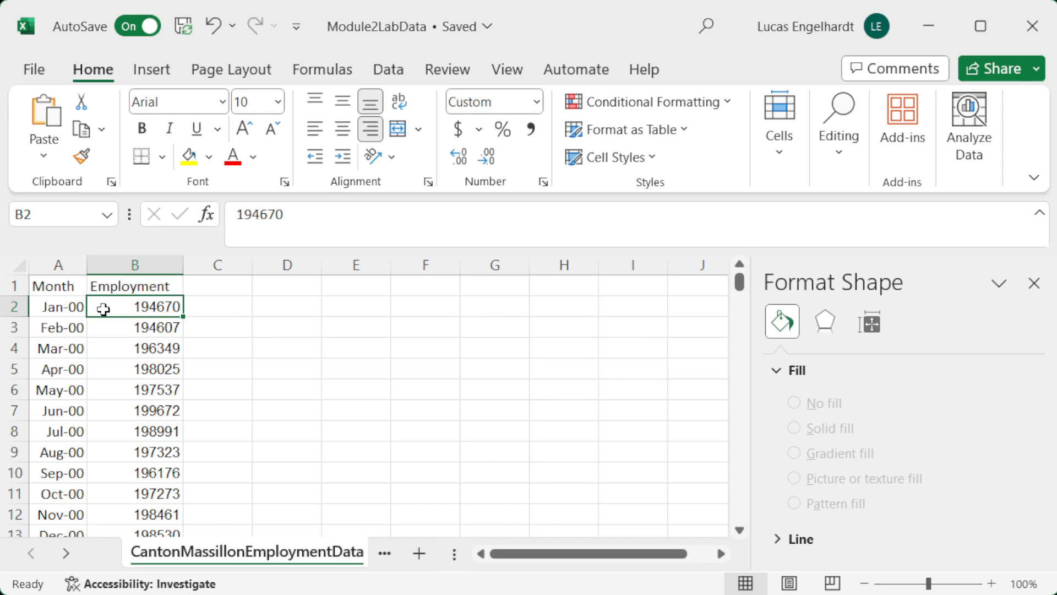
Step: Insert a scatter chart with lines and no markers from the Month and Employment columns, and move it clear of the data
left_click_drag(53, 263, 106, 264)
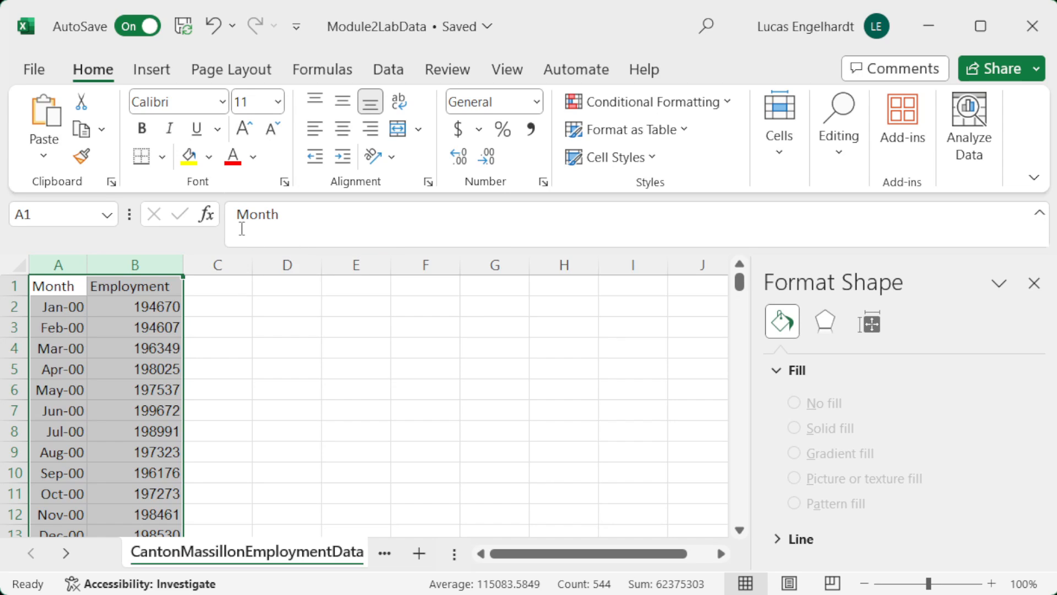
left_click(149, 76)
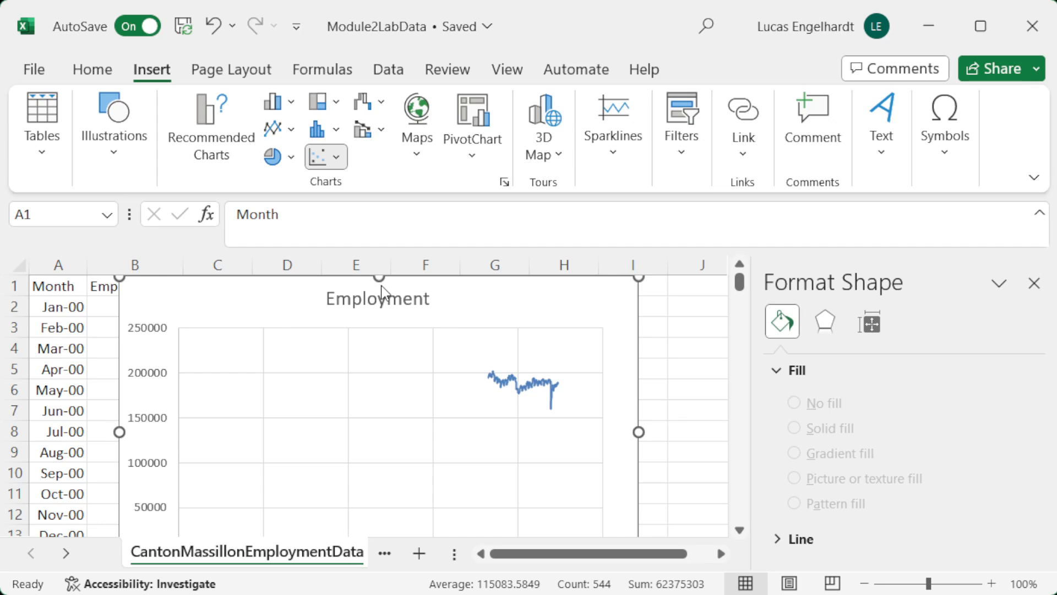
left_click(381, 285)
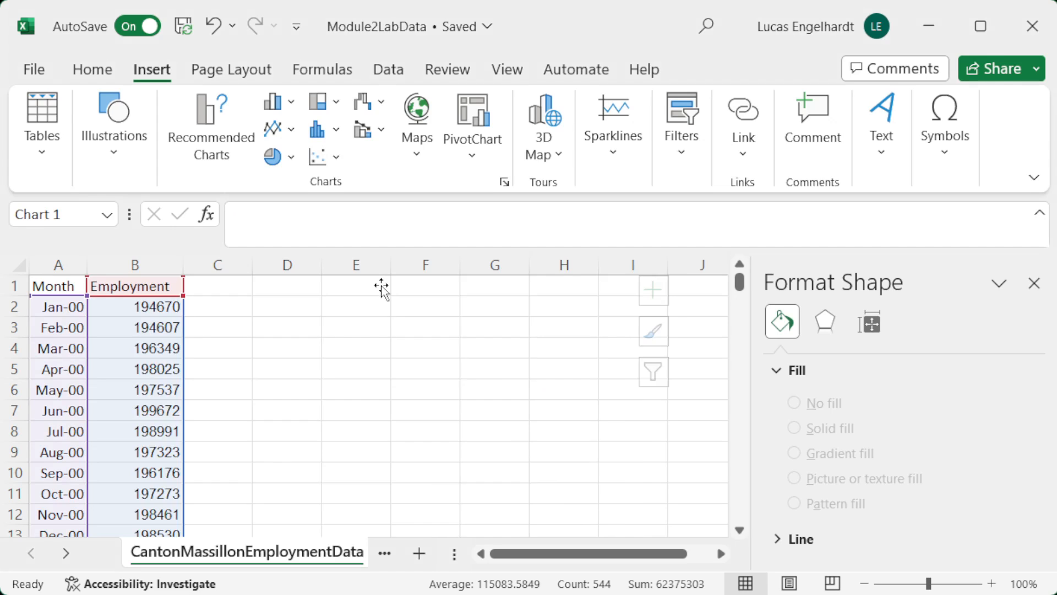
left_click(864, 583)
left_click(864, 584)
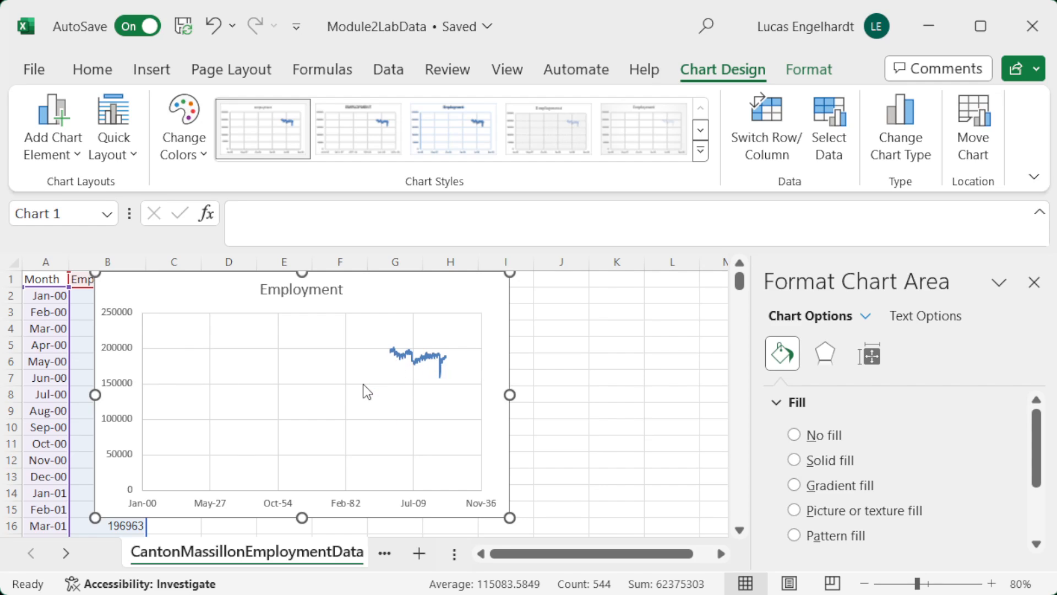
left_click_drag(367, 293, 495, 297)
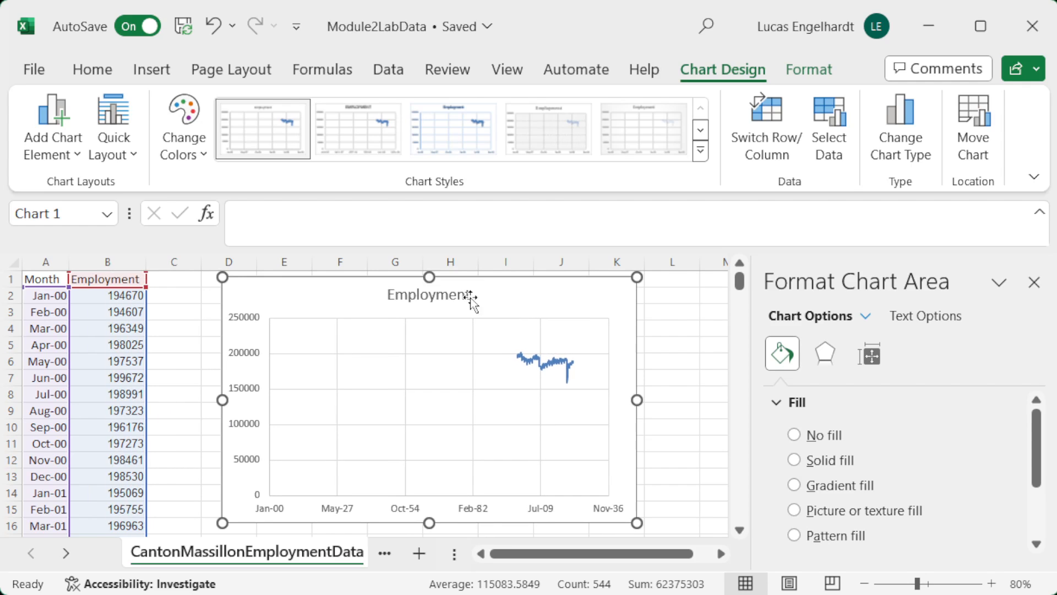
Step: Enter the formula =A2 in cell C2 to reference the first month
left_click(162, 300)
type("=")
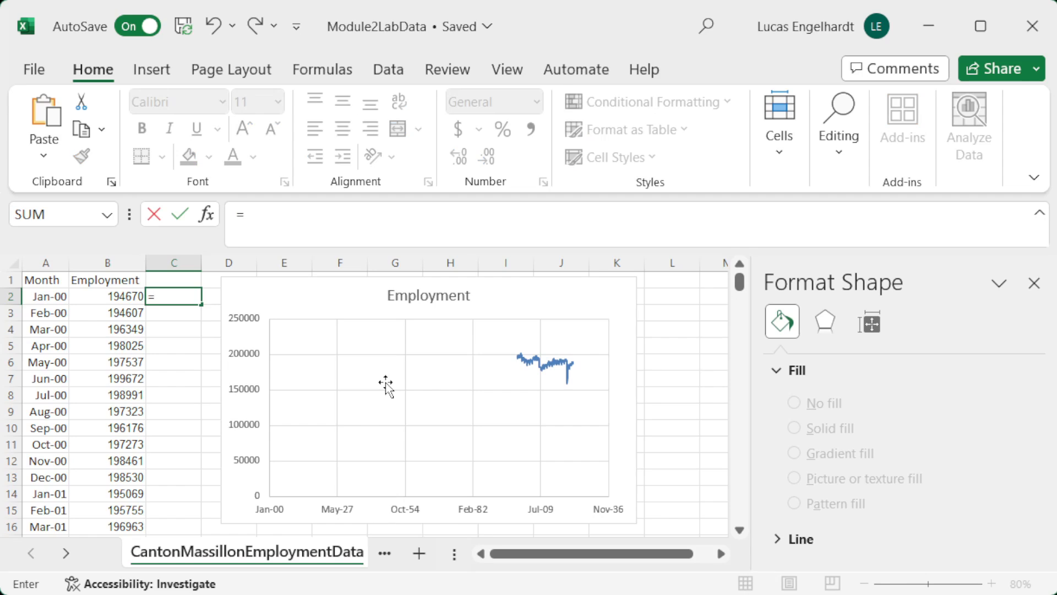
key("Left")
key("Left")
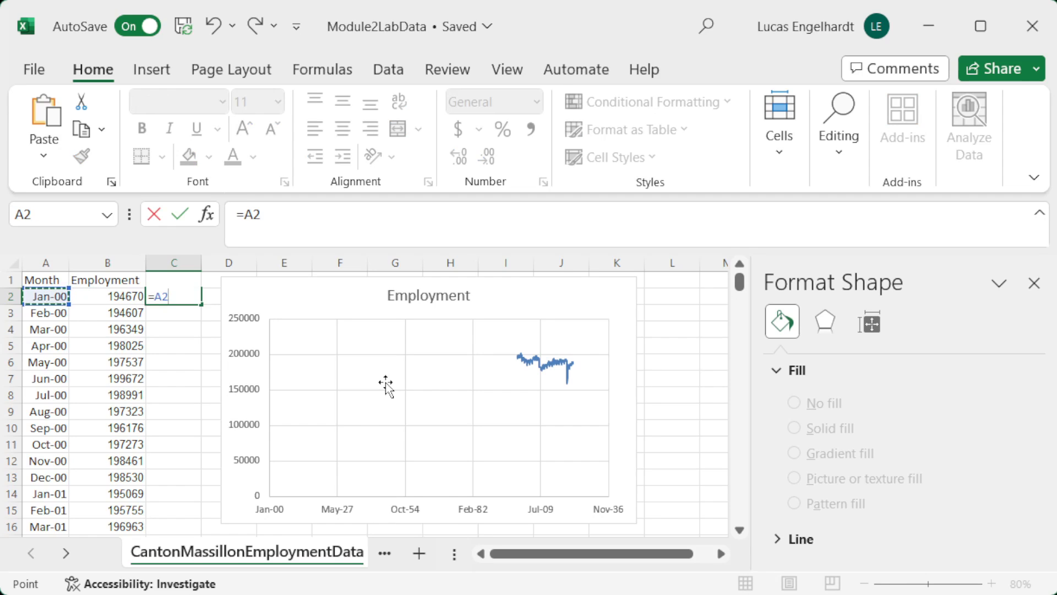
key("Return")
Step: Apply the Number format to cell C2 to reveal the date's serial number
key("Up")
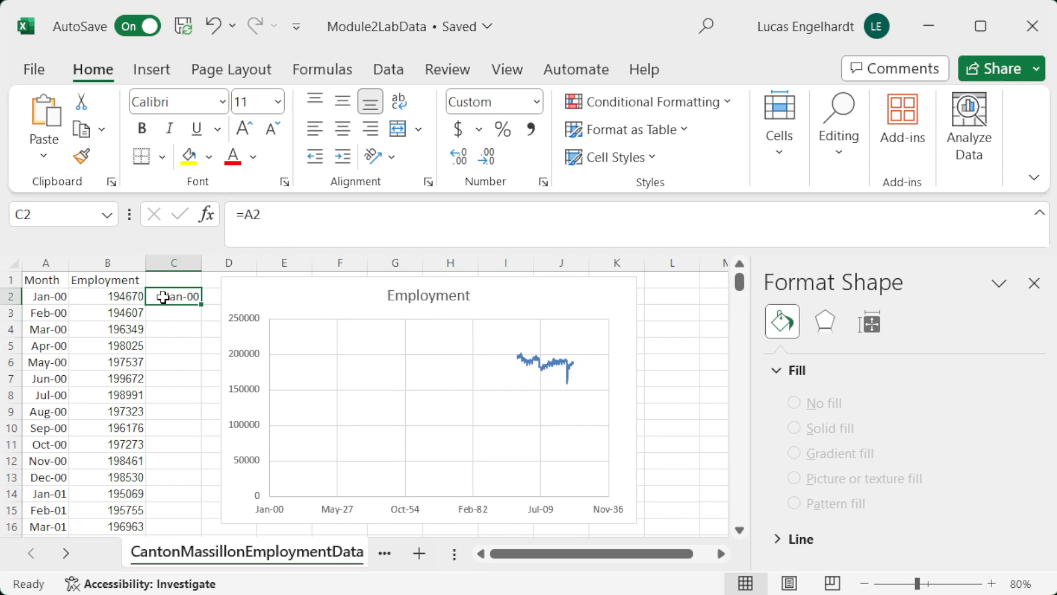
left_click(537, 102)
left_click(536, 102)
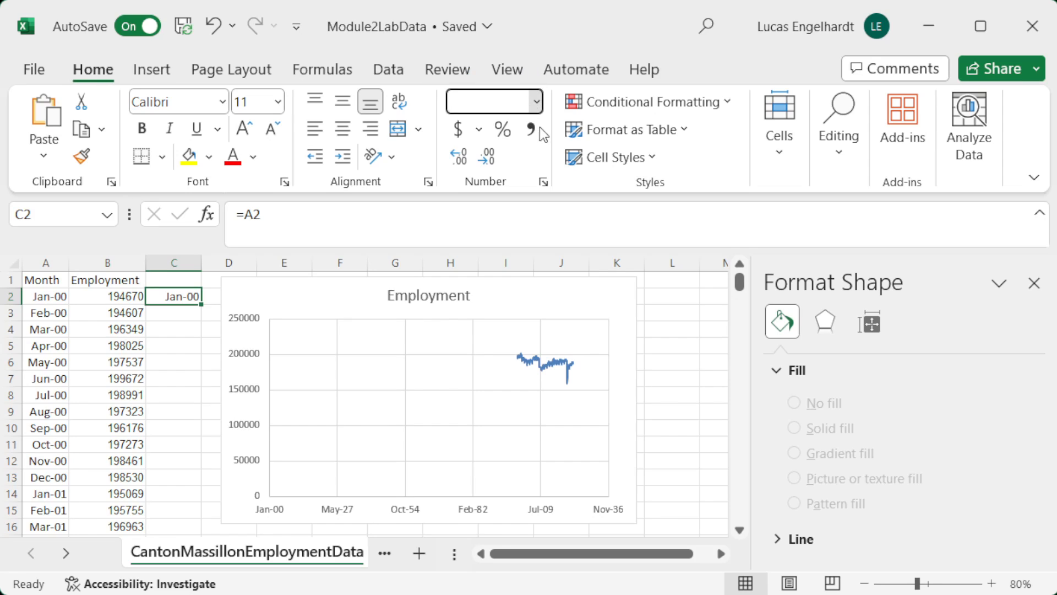
left_click(545, 194)
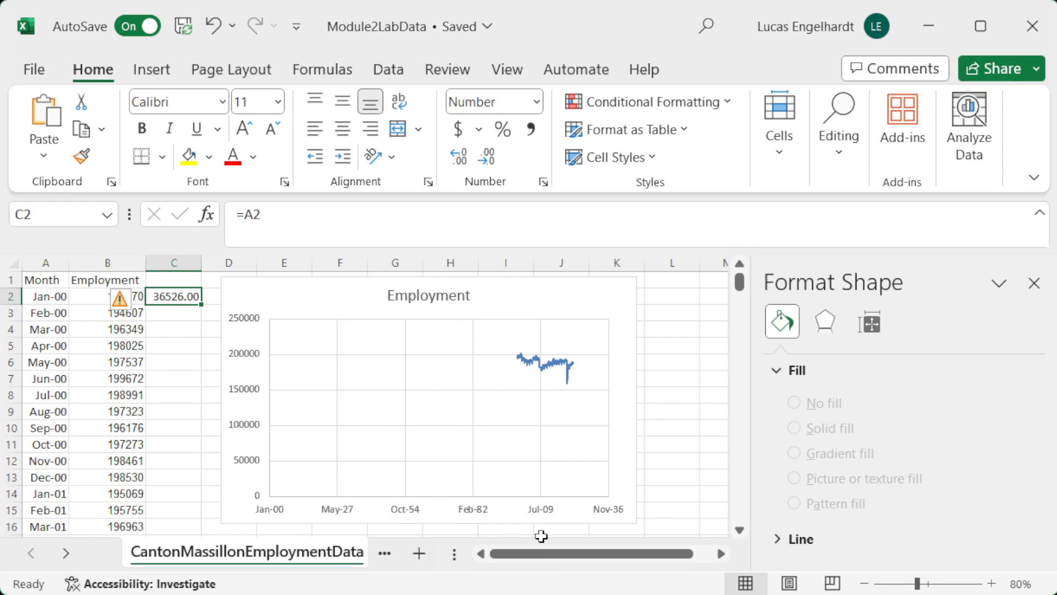
Step: Set the minimum bound of the employment chart's horizontal axis to 36526
left_click(401, 508)
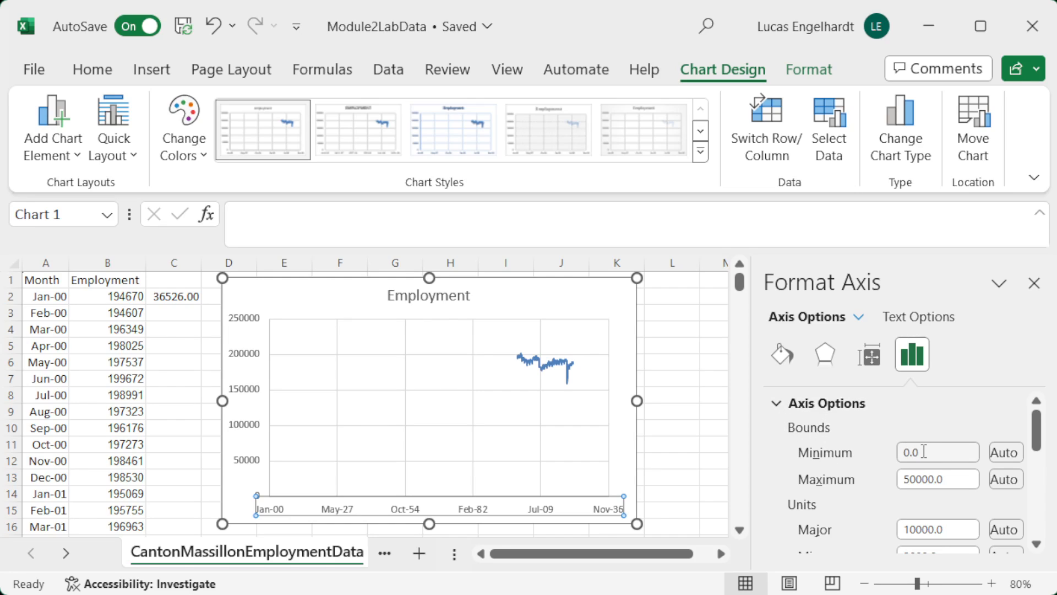
left_click_drag(933, 454, 863, 444)
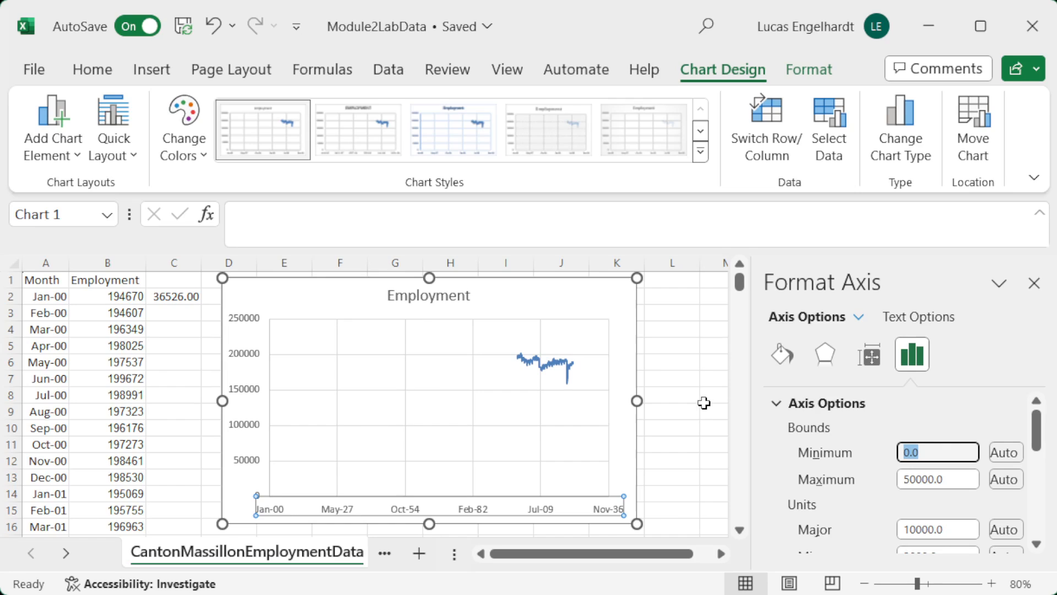
type("36526")
key("Return")
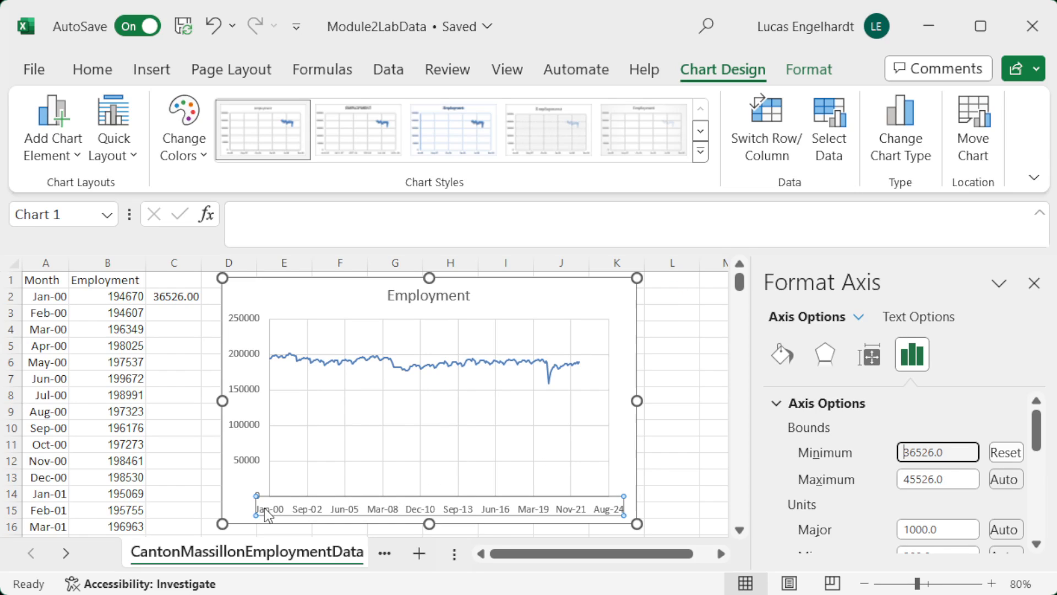
Step: Add axis titles to the employment chart and delete the horizontal axis title
left_click(672, 295)
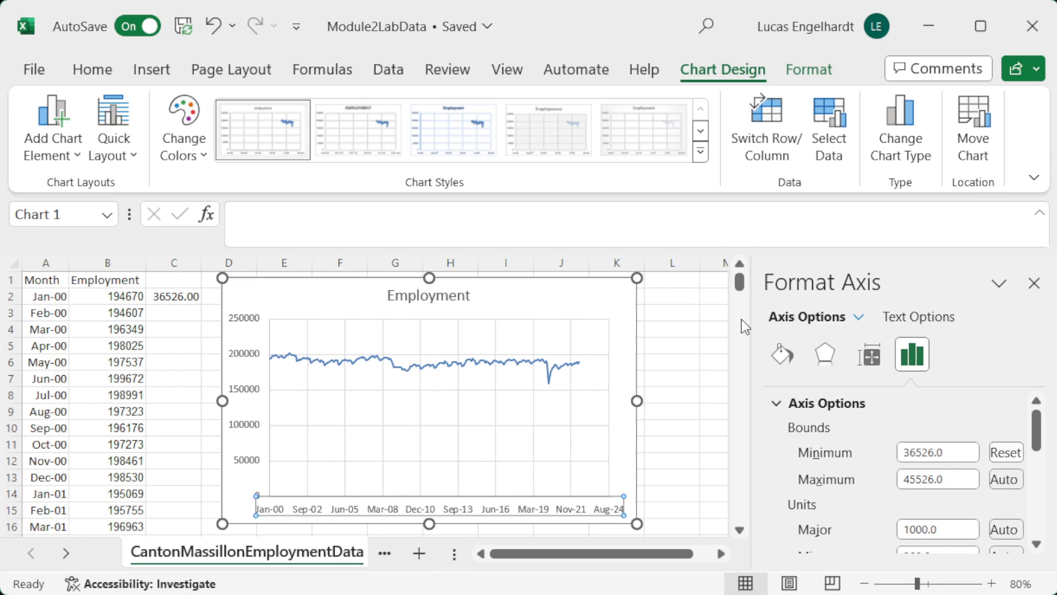
left_click(716, 346)
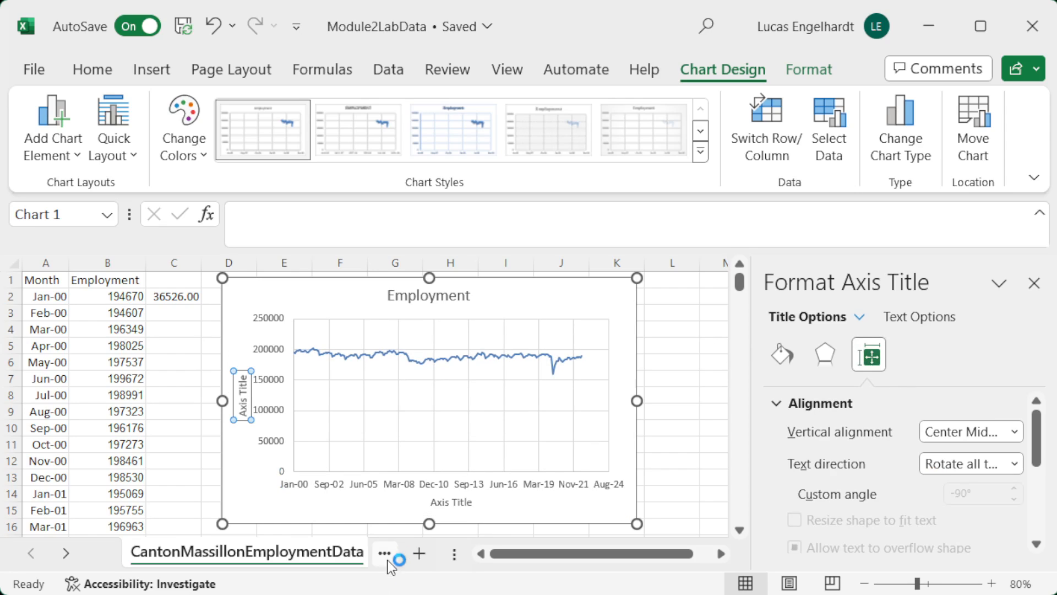
left_click(448, 504)
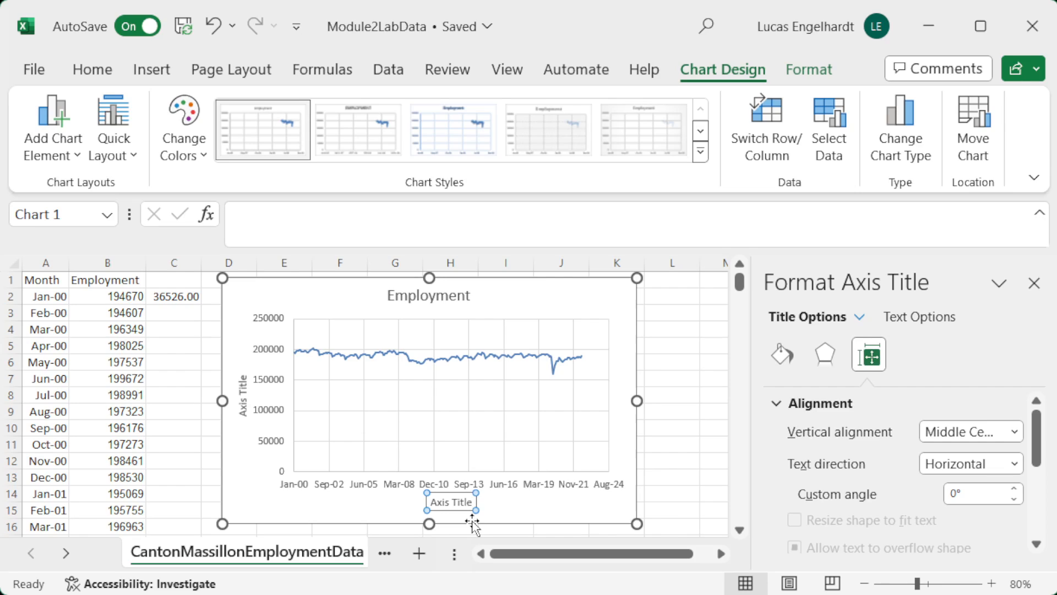
key("Delete")
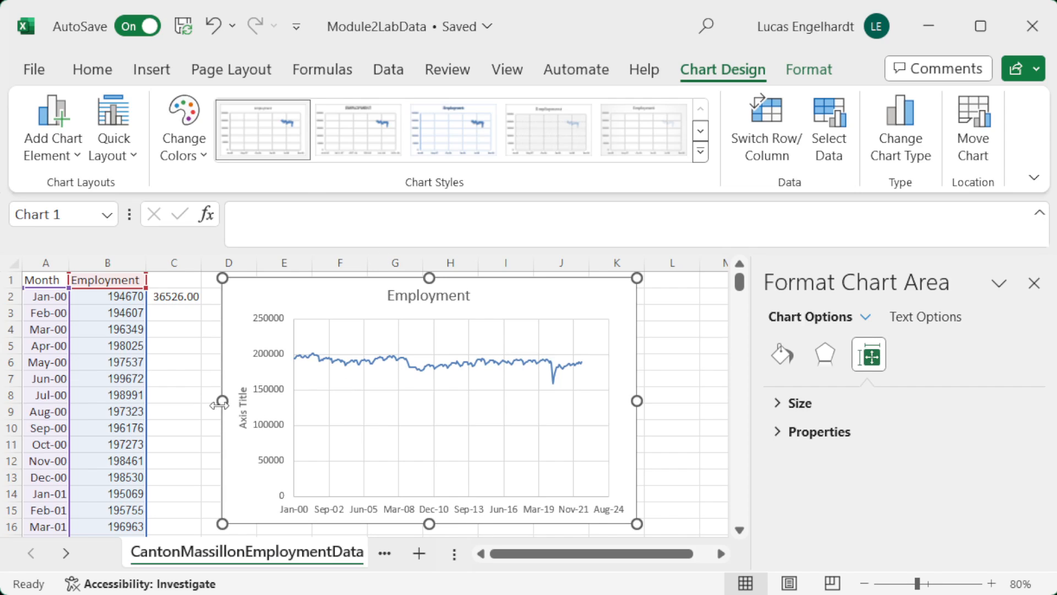
Step: Replace the vertical axis title text with "Number of Persons"
left_click(241, 390)
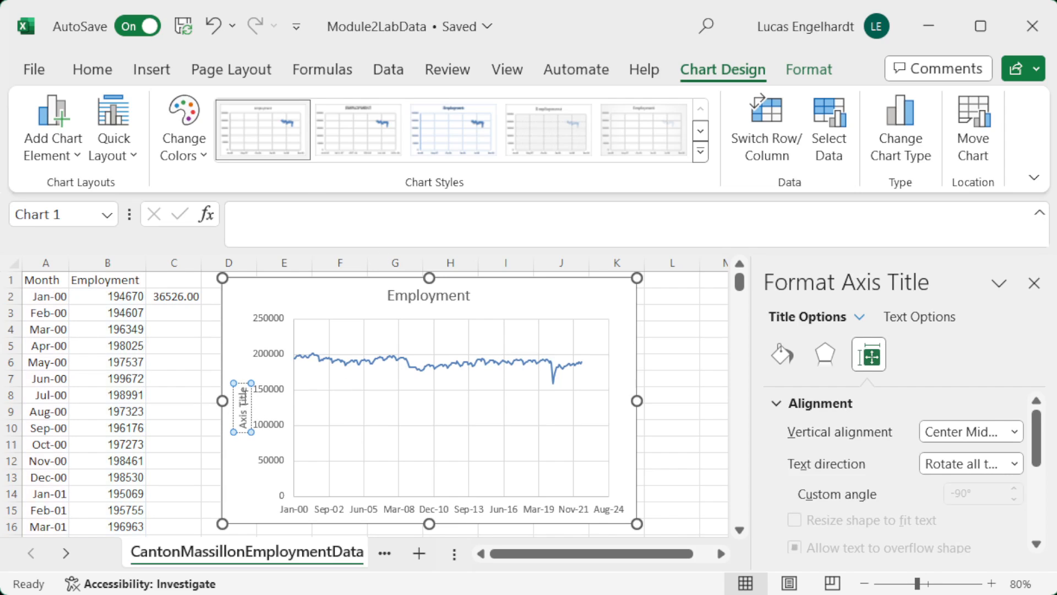
left_click_drag(241, 390, 273, 443)
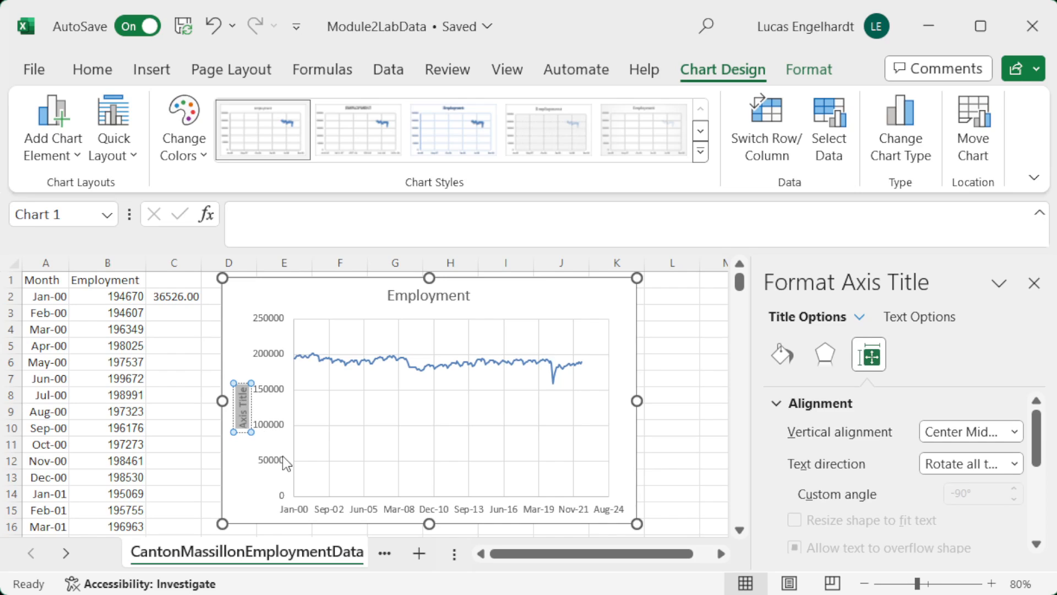
type("Number of P")
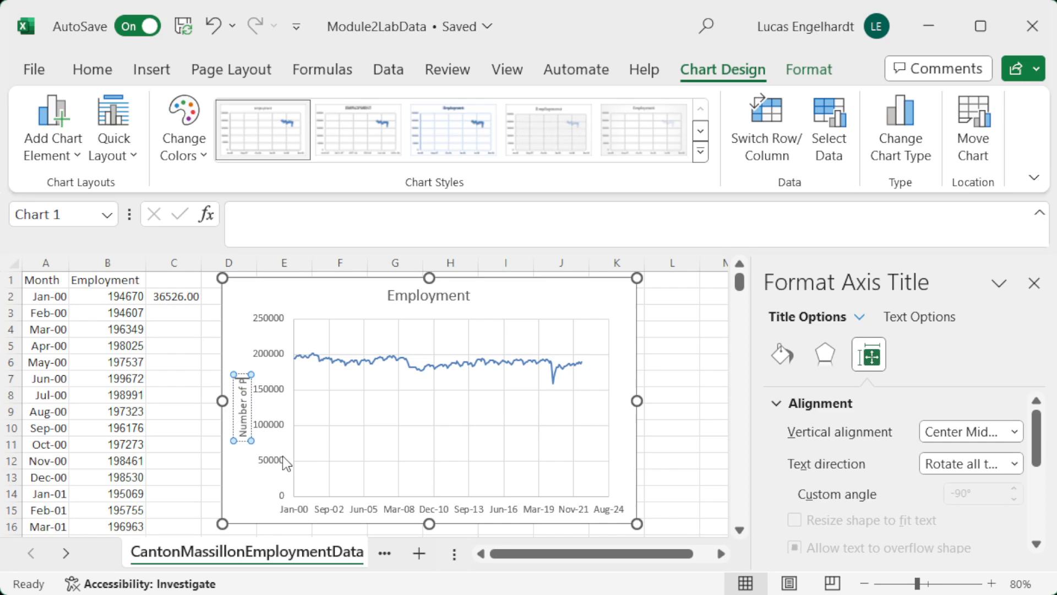
type("ersons")
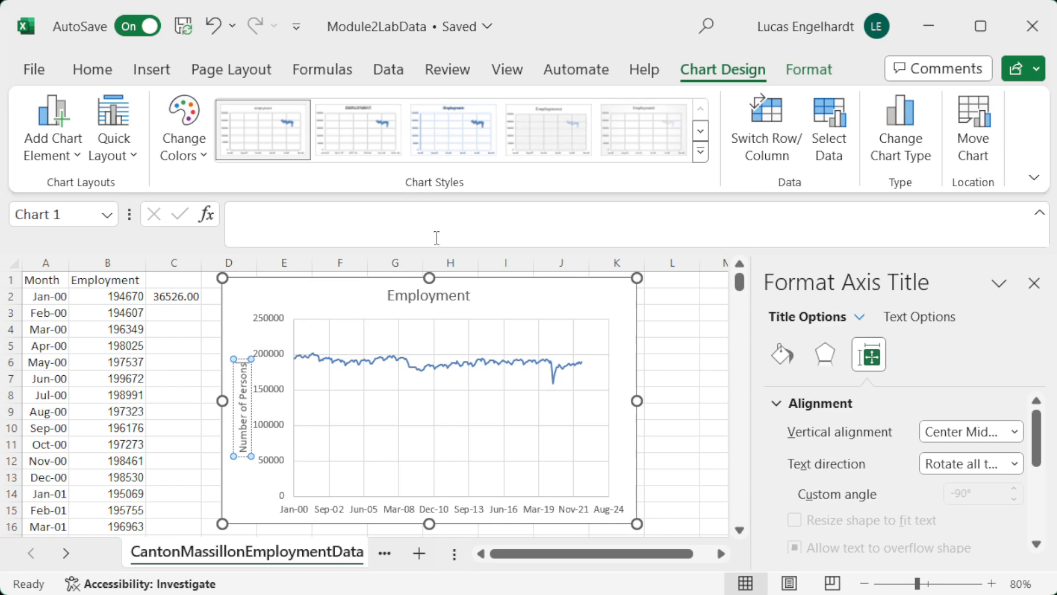
Step: Extend the chart title to read "Canton-Massillon Employment"
left_click(438, 296)
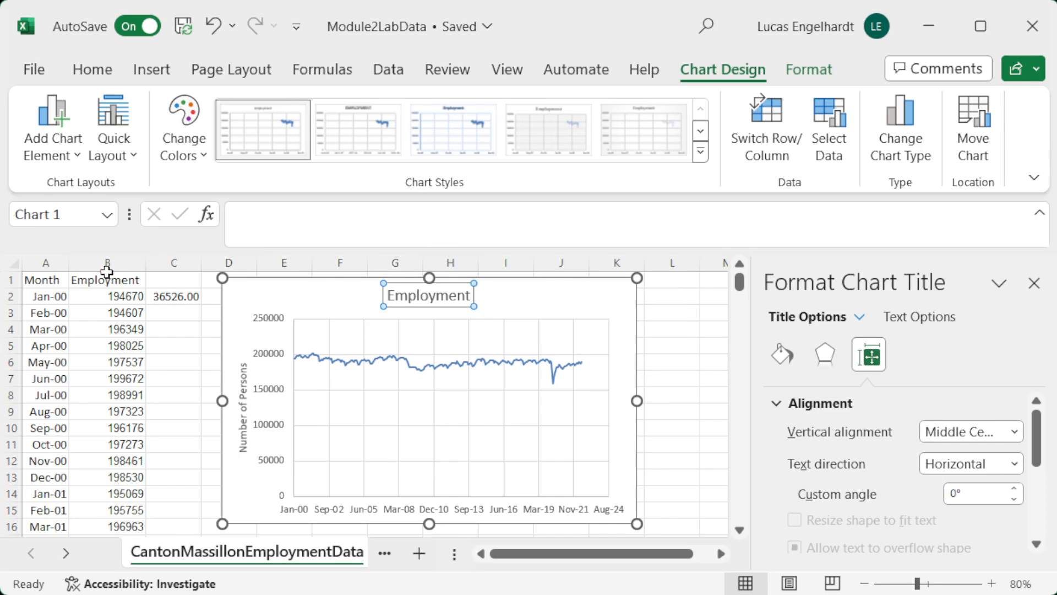
left_click(392, 292)
type("Canton-Massillon Empl")
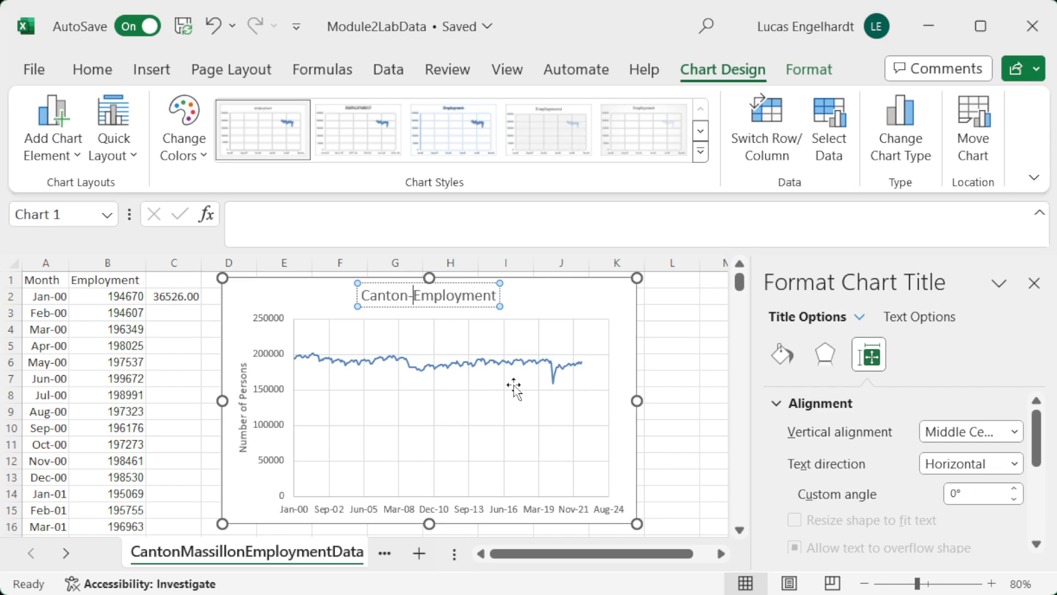
type("oymen")
key("BackSpace")
key("BackSpace")
key("BackSpace")
key("BackSpace")
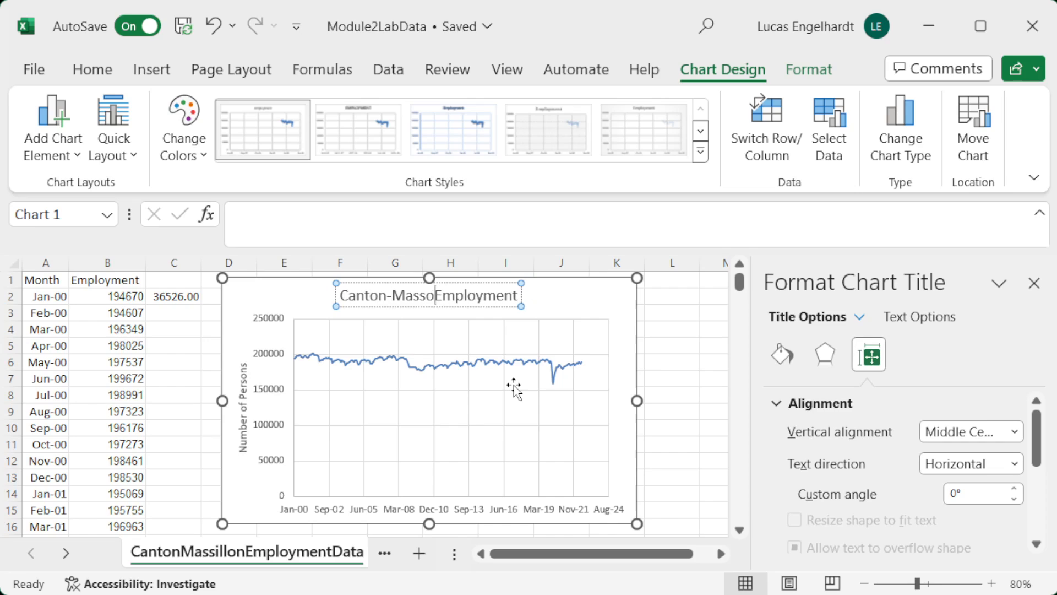
type("illon")
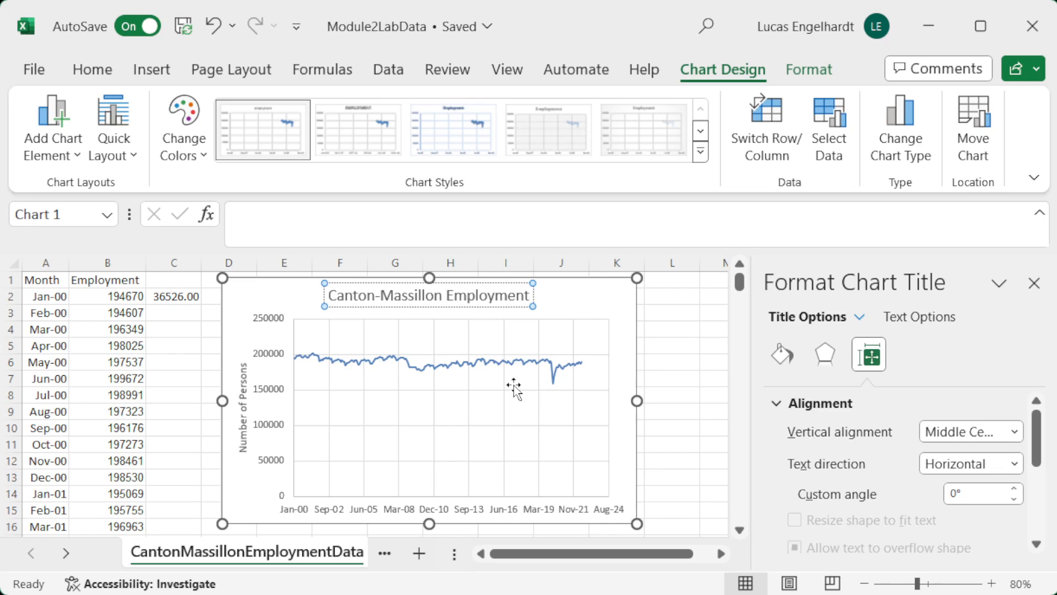
left_click(599, 298)
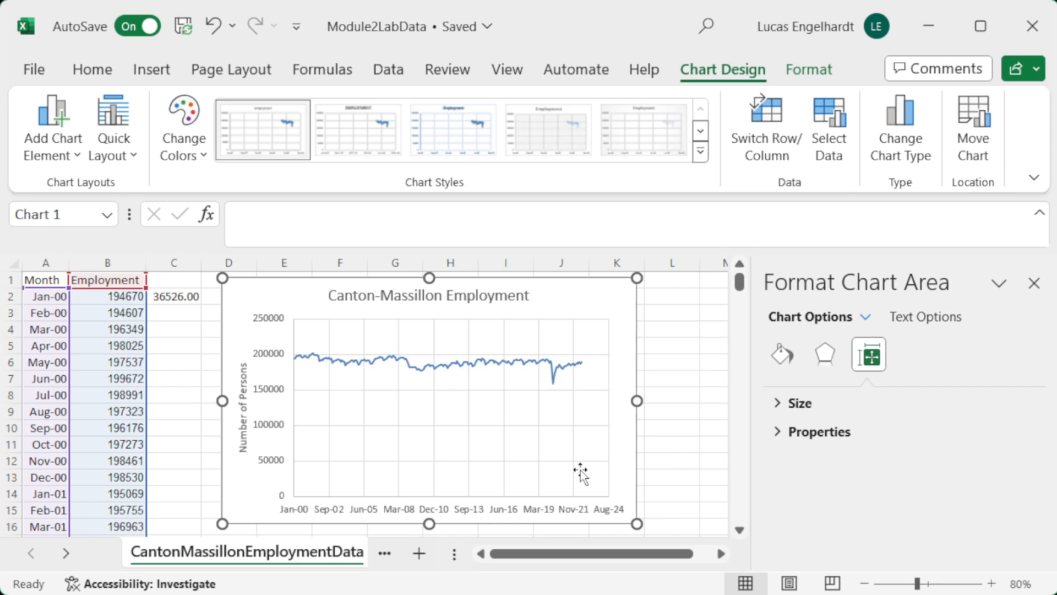
Step: Delete the vertical and horizontal major gridlines from the employment chart
left_click(468, 424)
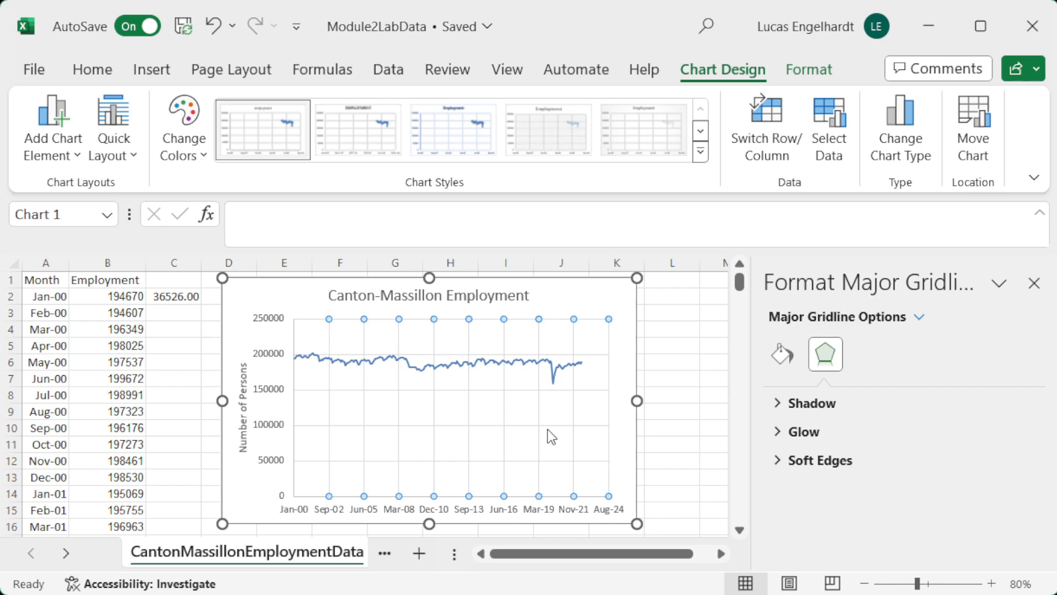
key("Delete")
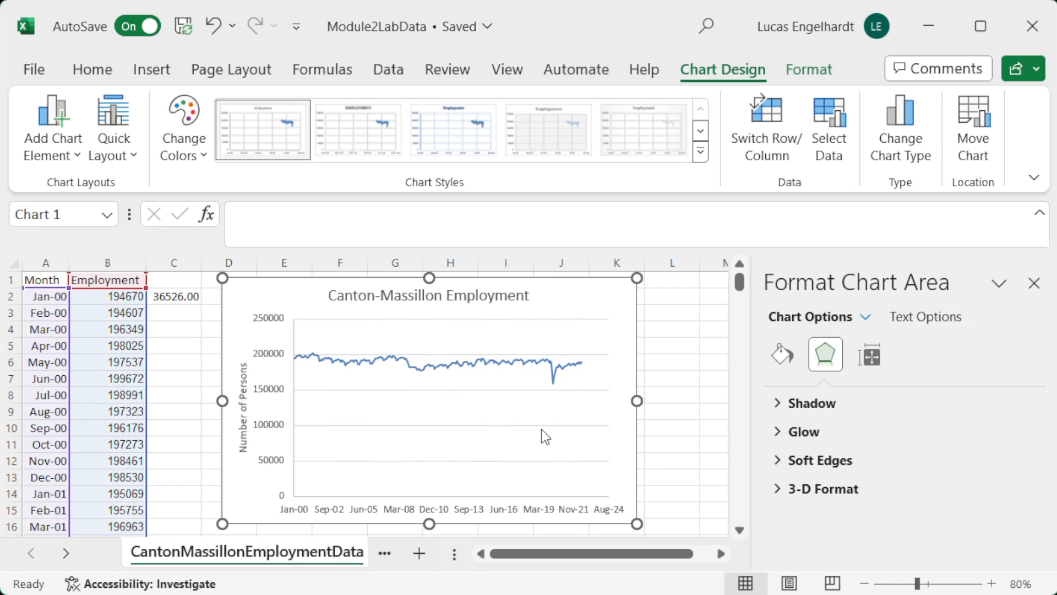
left_click(537, 431)
left_click(535, 425)
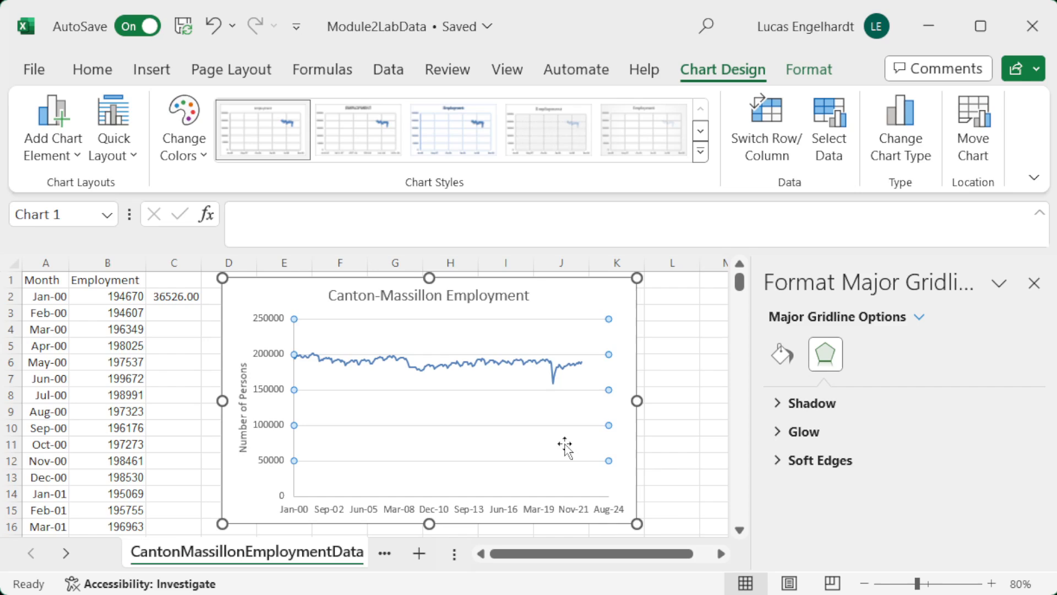
key("Delete")
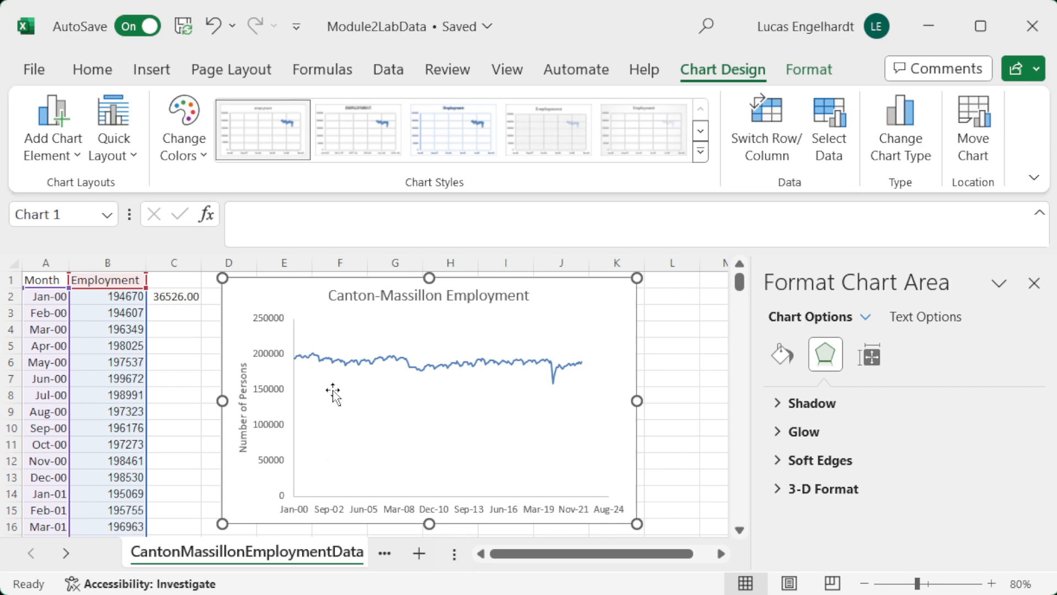
Step: Set the minimum bound of the employment chart's vertical axis to 150000
left_click(277, 392)
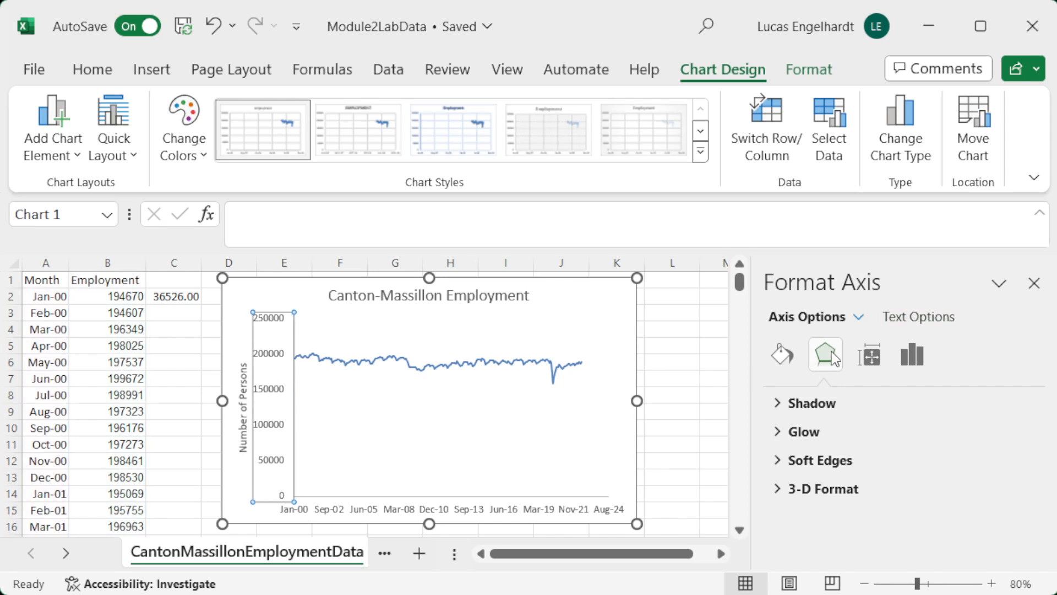
left_click(912, 363)
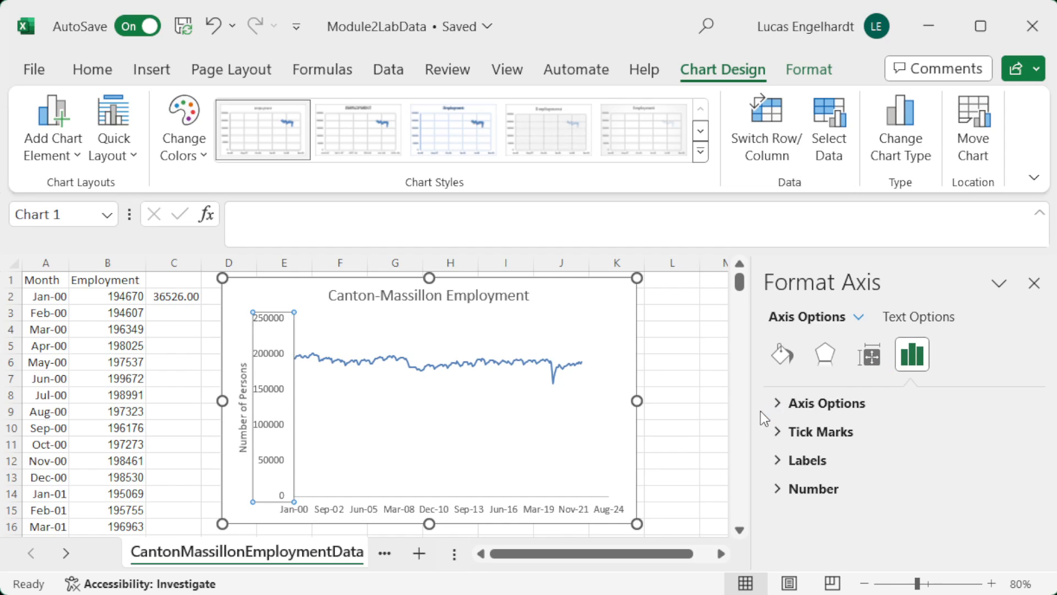
left_click(777, 404)
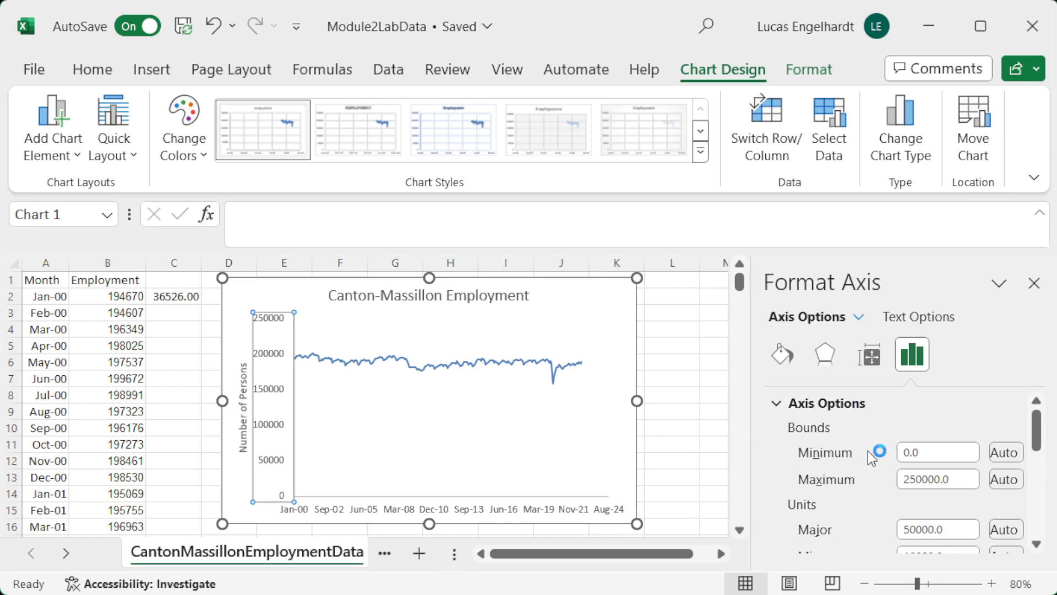
left_click_drag(921, 453, 897, 441)
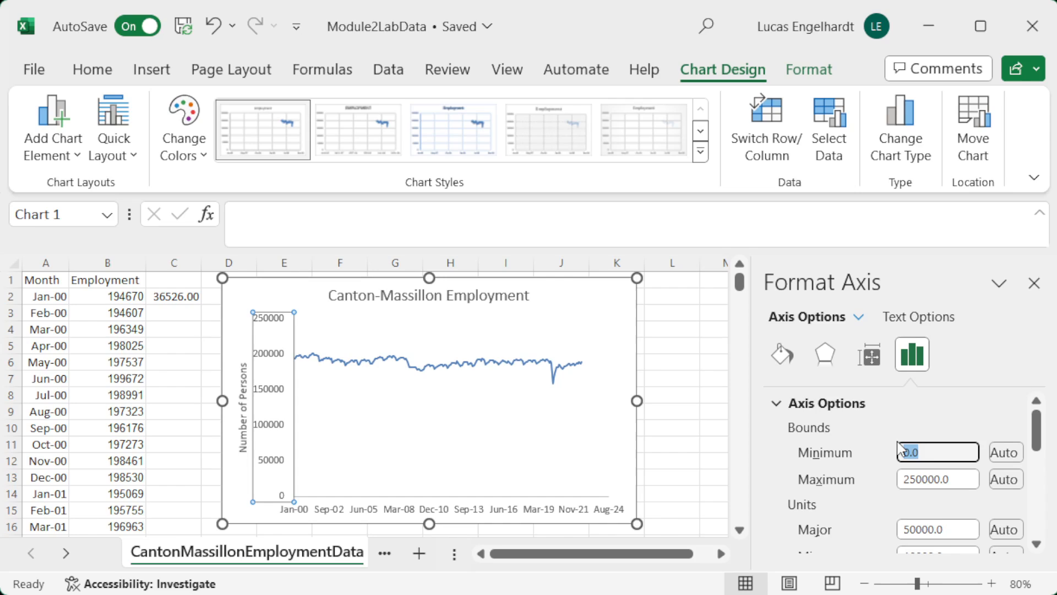
type("150000")
key("Return")
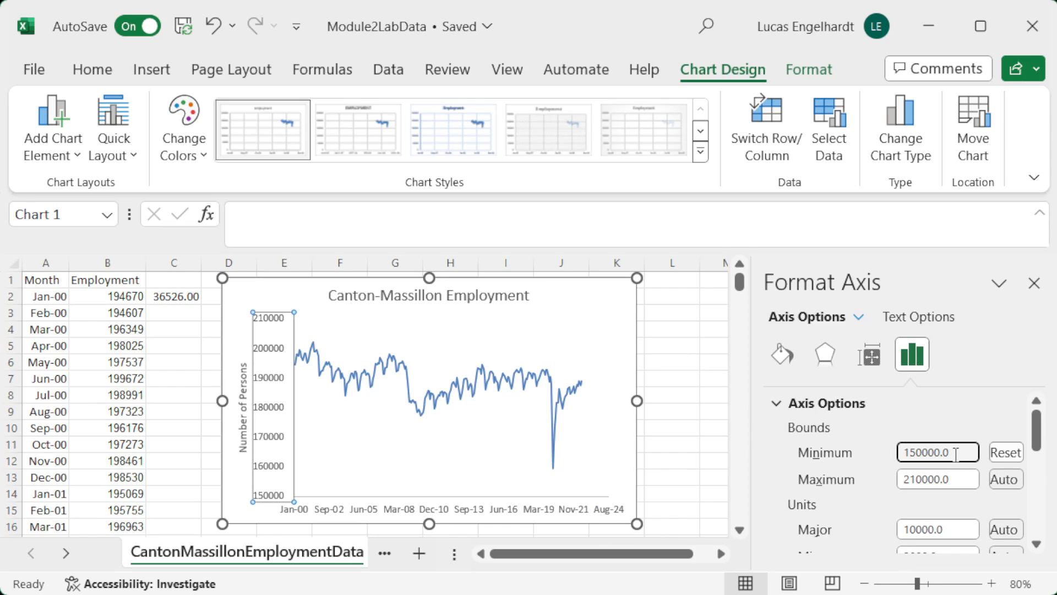
Step: Set the vertical axis's minimum bound to 0
left_click_drag(954, 450, 874, 458)
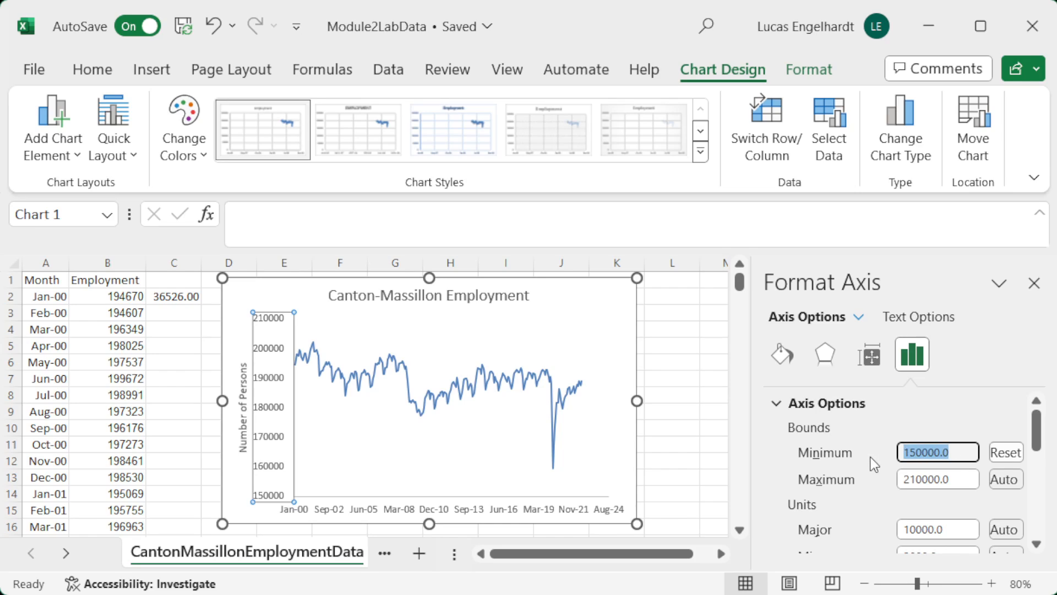
type("0")
key("Return")
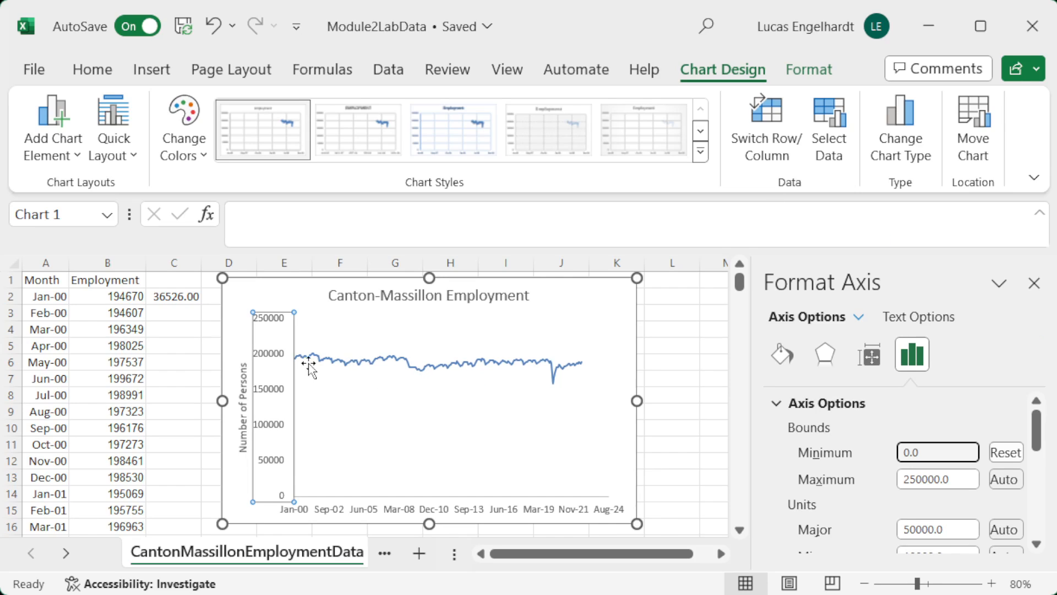
Step: Try red as the color of the employment series line and return it to blue
left_click(519, 361)
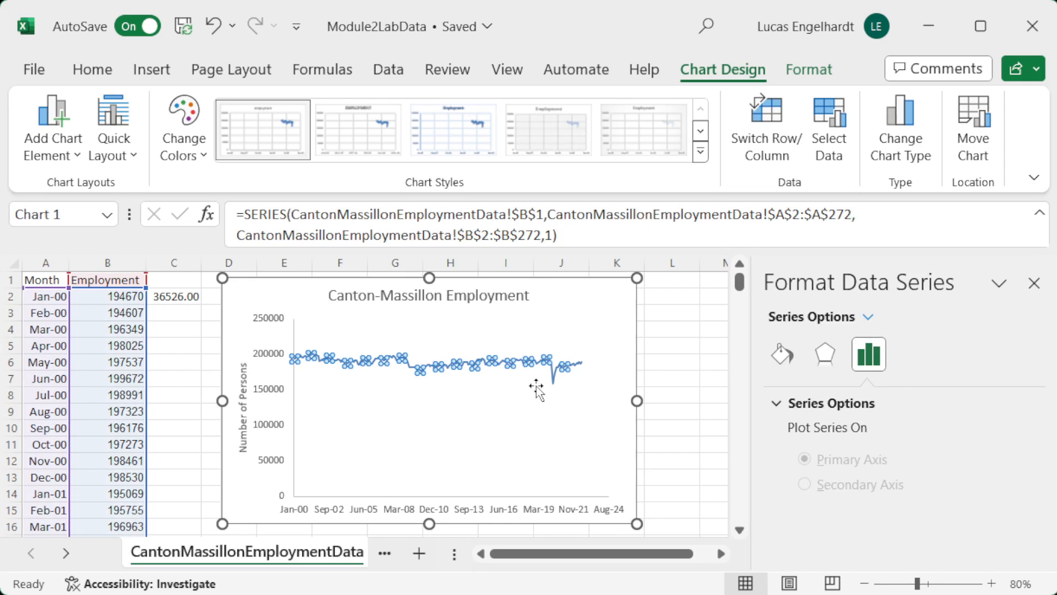
left_click(792, 355)
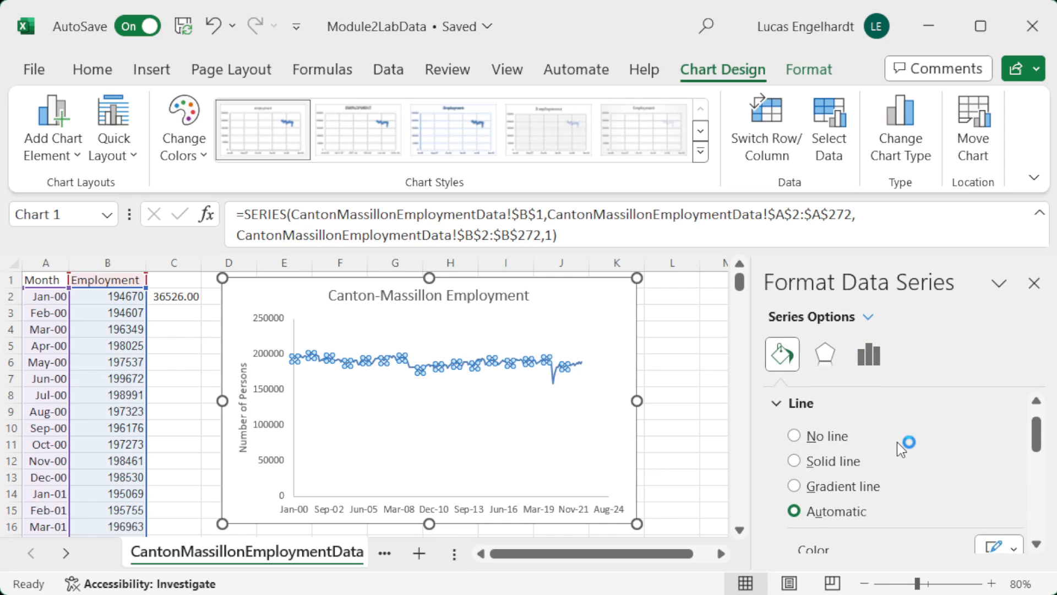
scroll(901, 449, "down", 1)
scroll(907, 460, "down", 1)
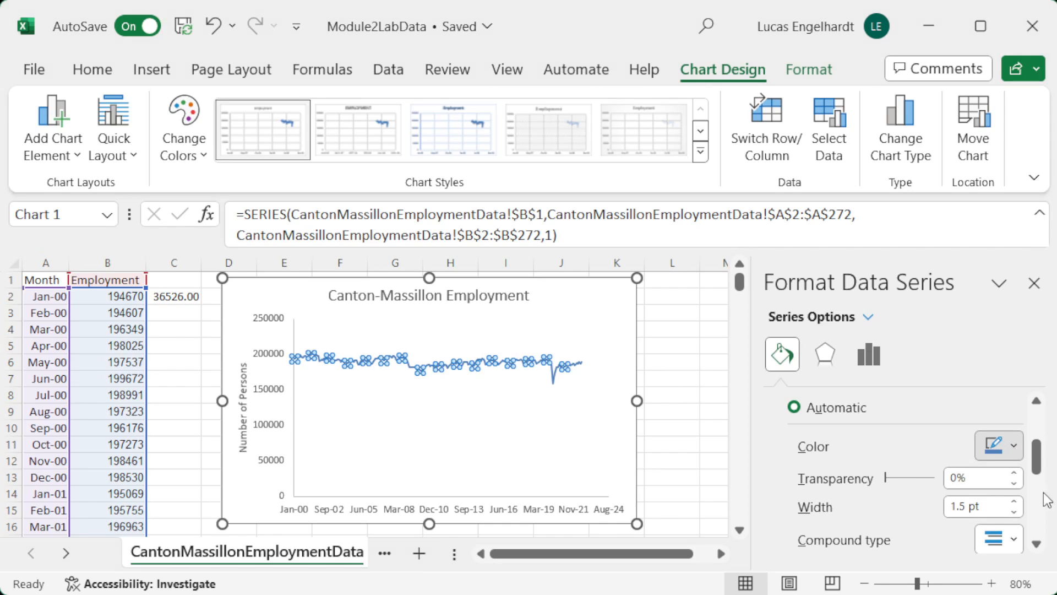
left_click(1053, 462)
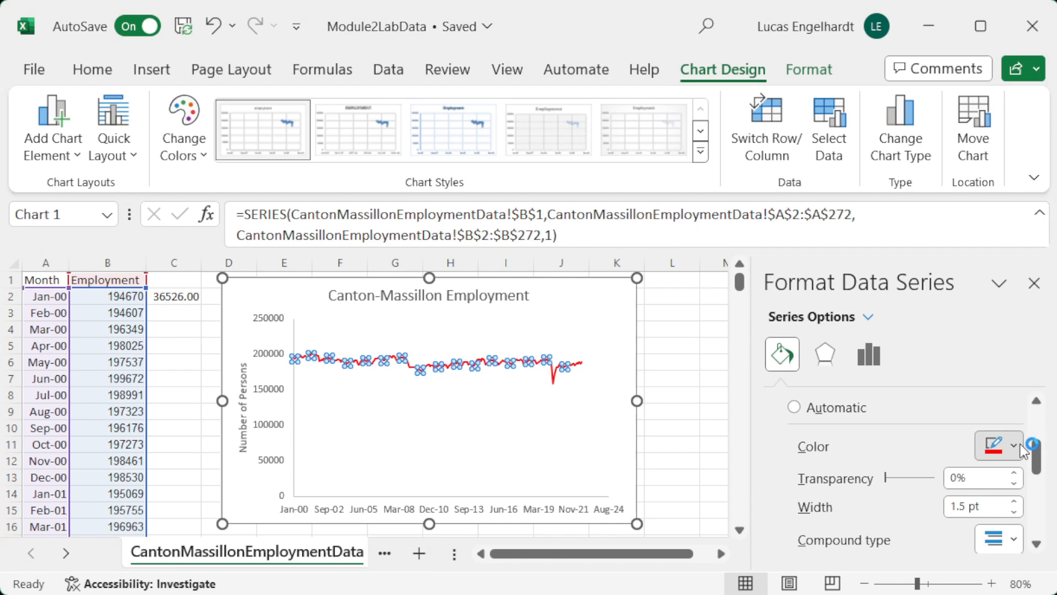
left_click(1054, 500)
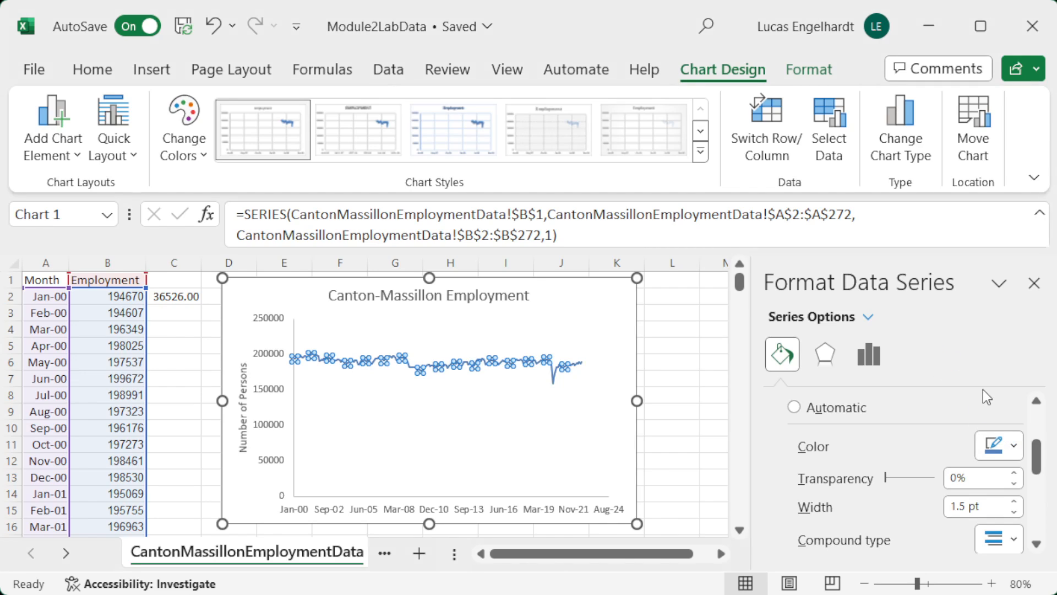
Step: Look through the employment series' line formatting options, such as dash and arrow types, and open its marker options
scroll(919, 490, "down", 3)
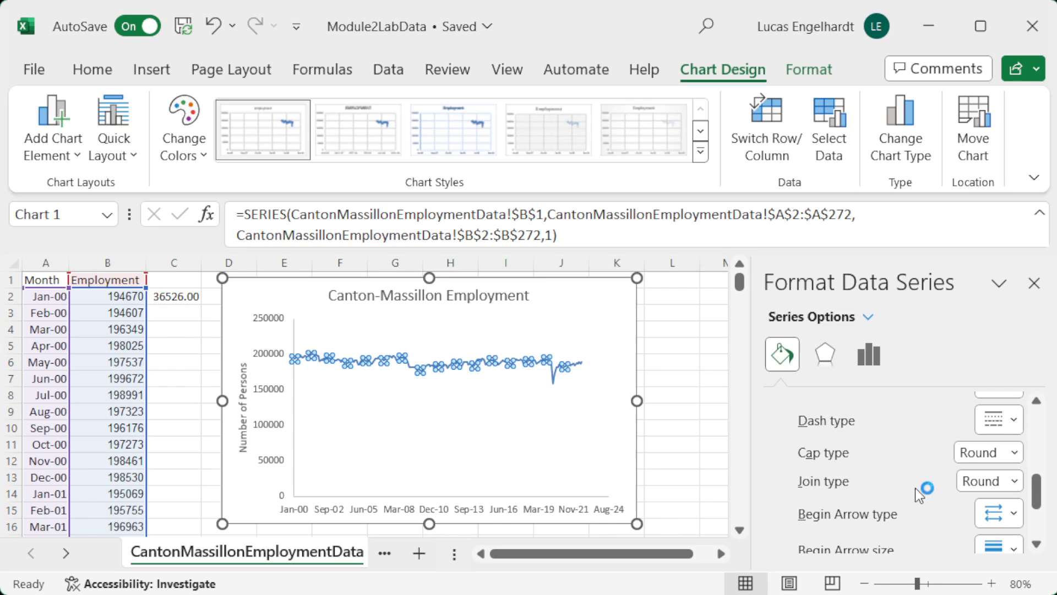
scroll(911, 484, "up", 1)
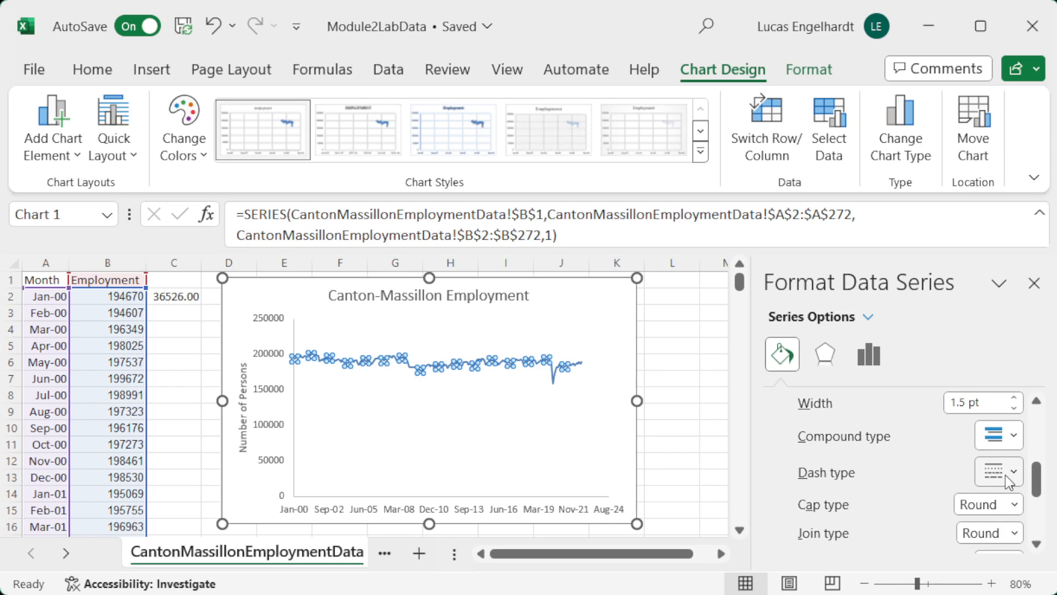
scroll(936, 471, "down", 3)
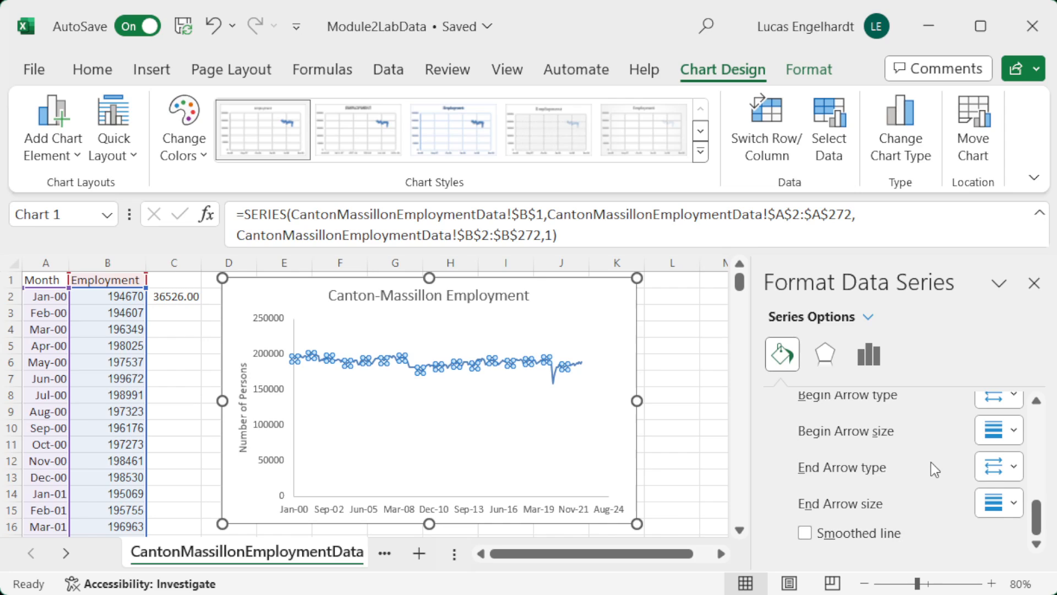
scroll(935, 469, "up", 4)
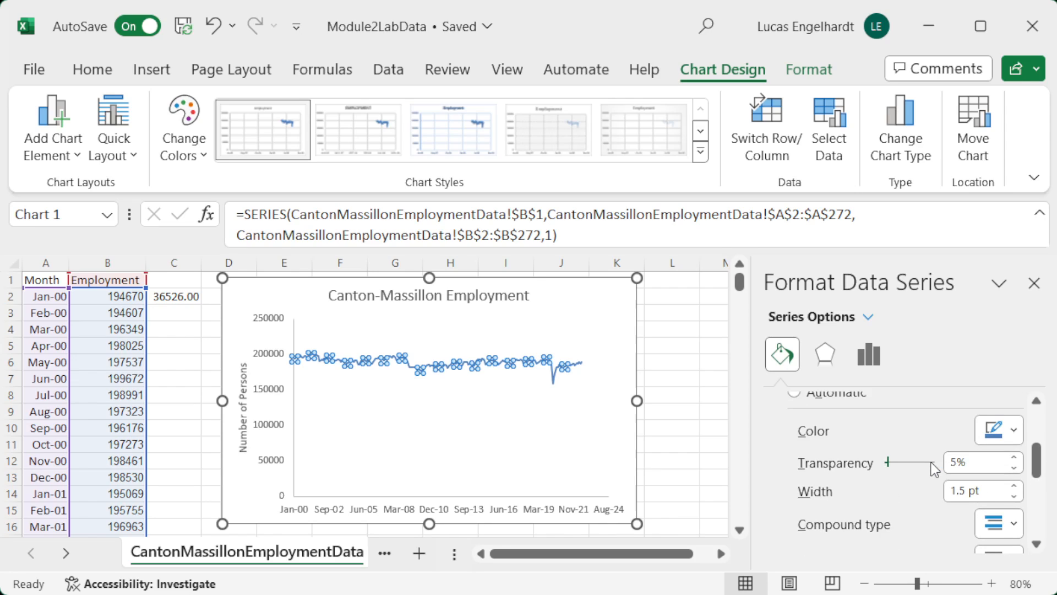
scroll(954, 426, "up", 4)
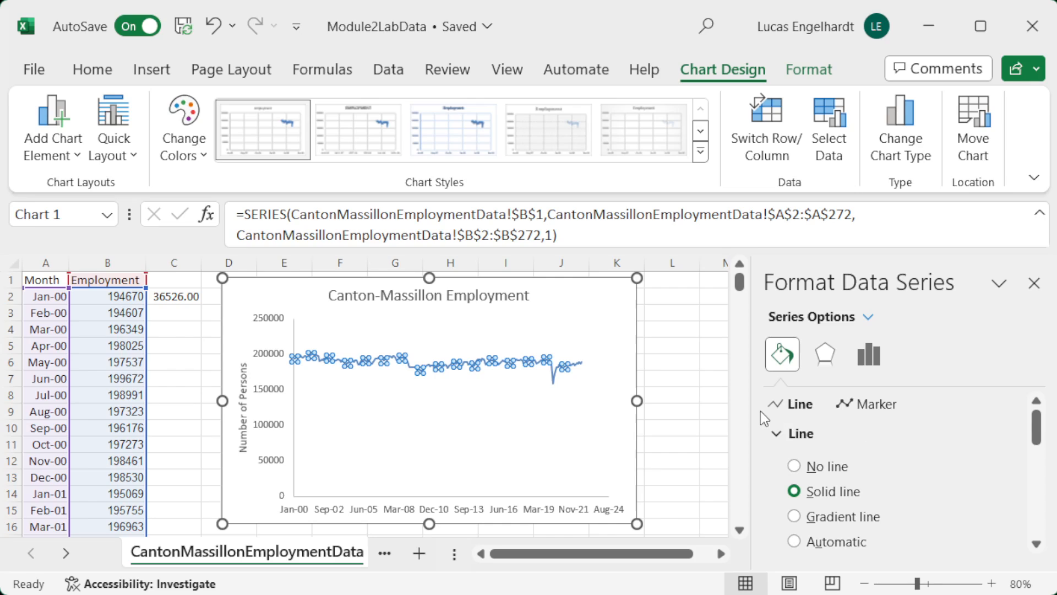
left_click(877, 408)
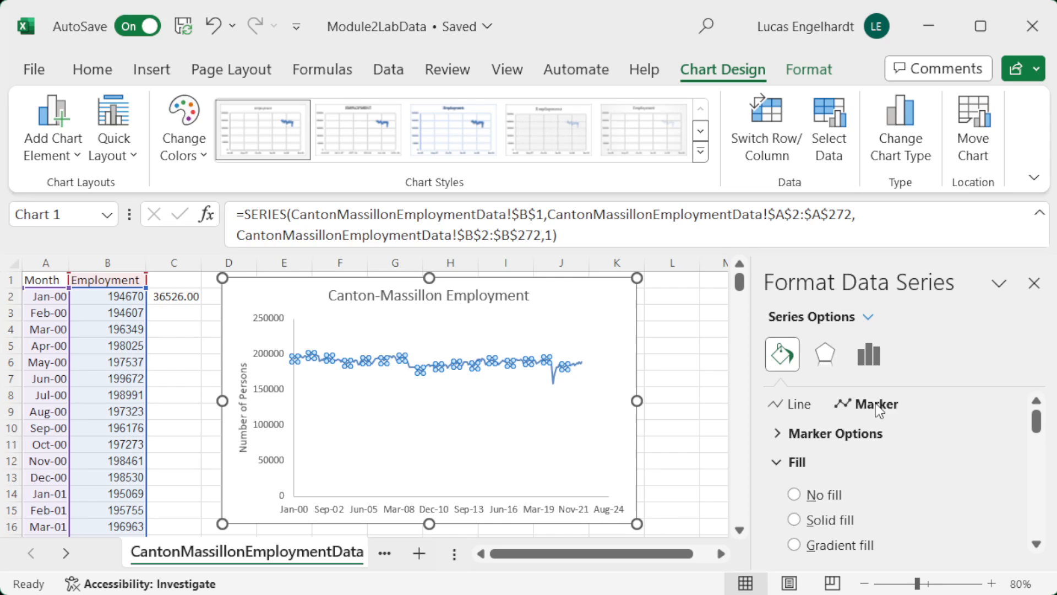
Step: Try automatic and built-in markers on the employment series line
left_click(785, 435)
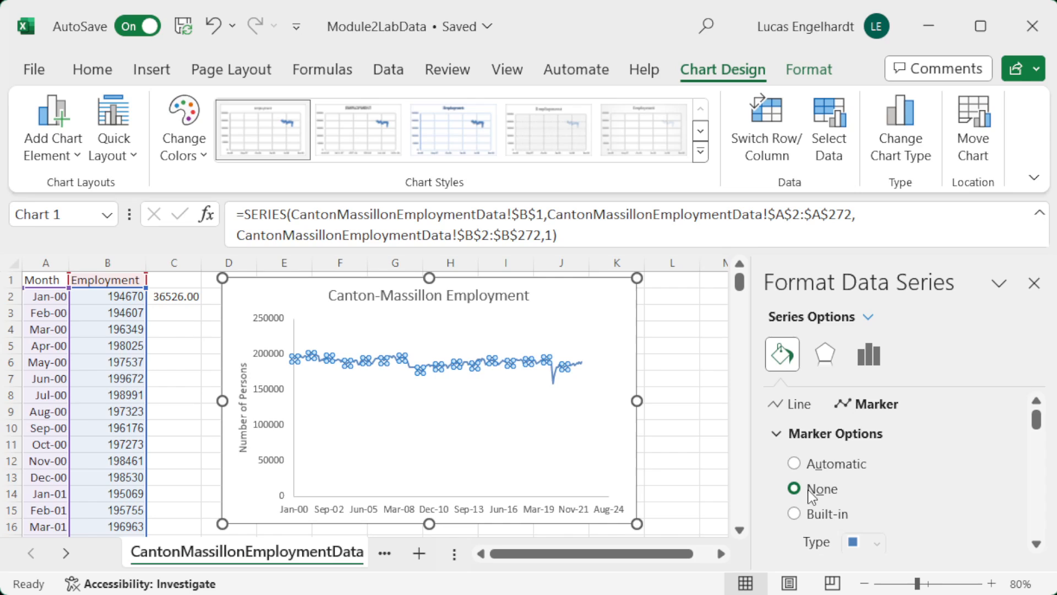
scroll(900, 491, "down", 1)
scroll(899, 480, "up", 1)
left_click(794, 464)
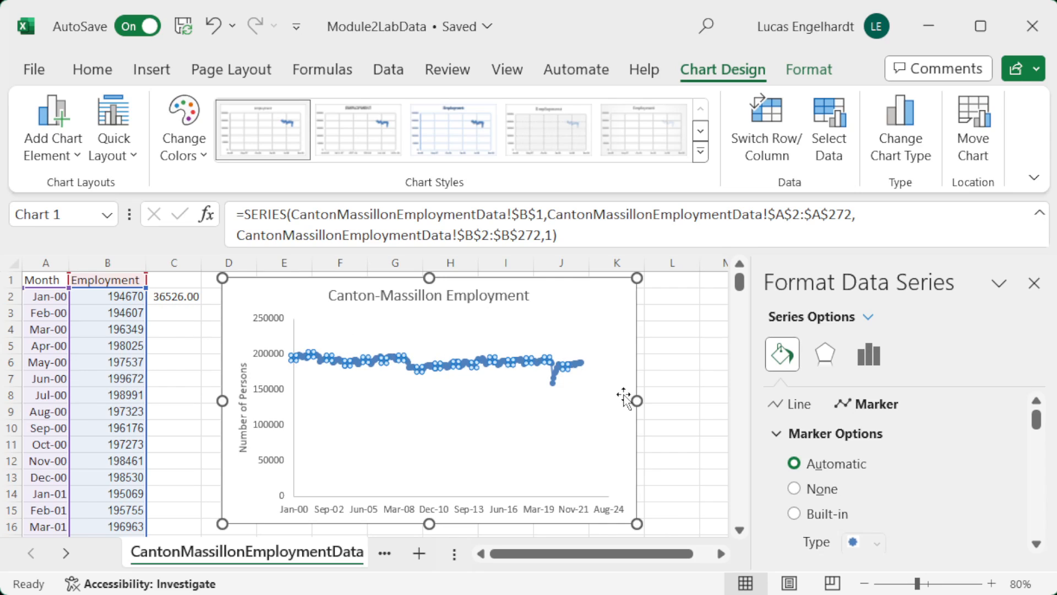
left_click(795, 513)
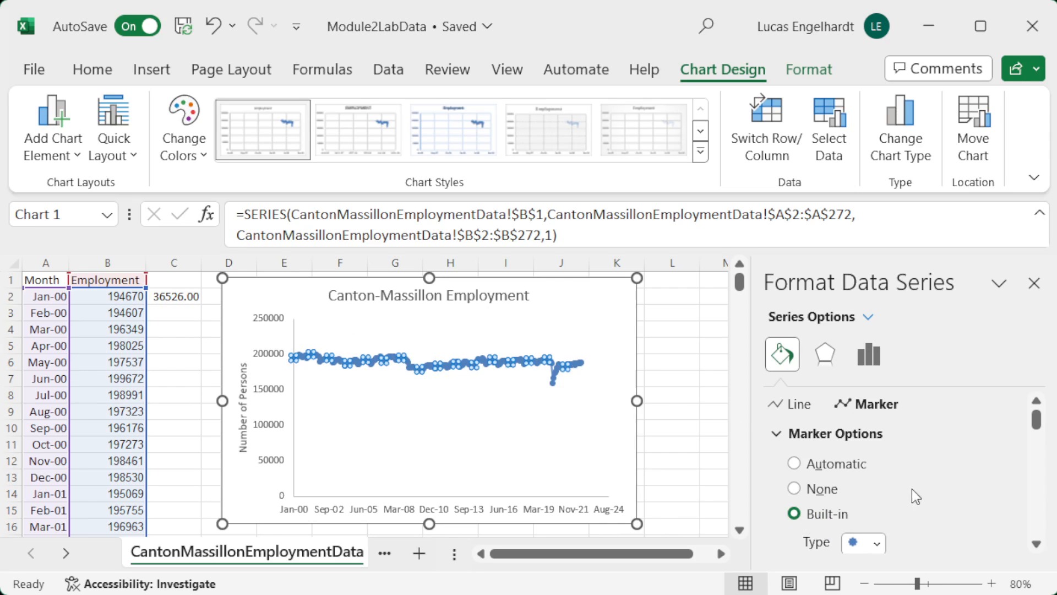
Step: Try sizes 10 and 3 for the employment series' built-in markers, and return the markers to none
scroll(920, 488, "down", 2)
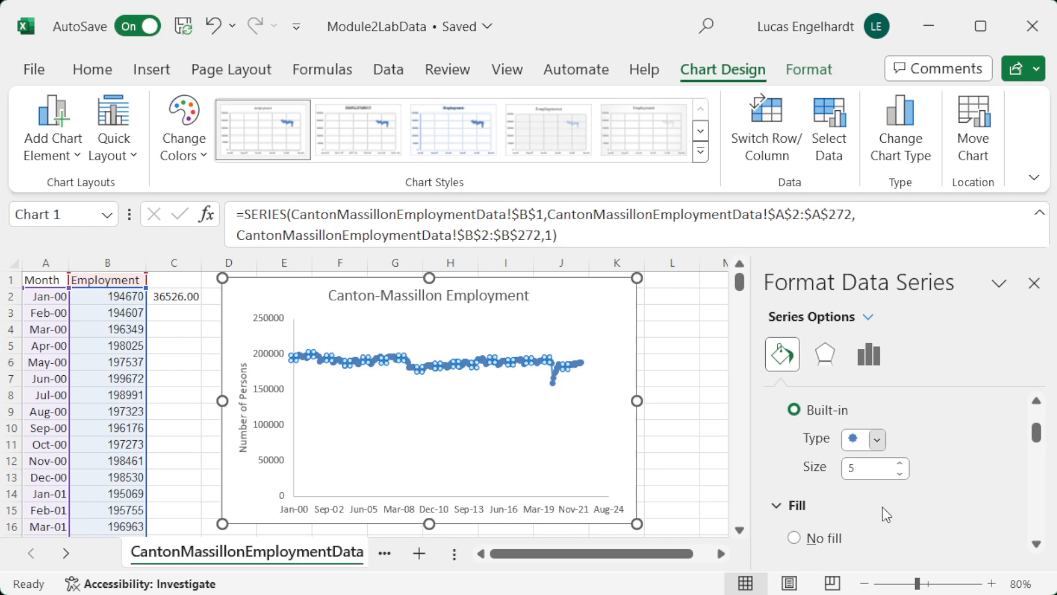
left_click(900, 464)
left_click(900, 463)
left_click(899, 463)
left_click(900, 463)
left_click(900, 463)
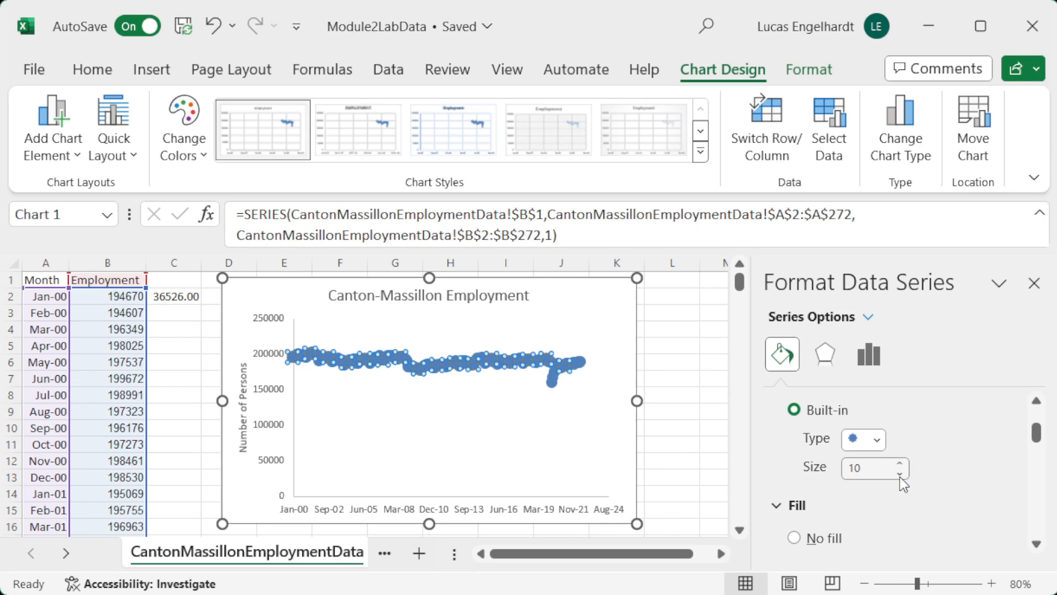
left_click(900, 475)
left_click(900, 475)
left_click(900, 475)
left_click(900, 475)
left_click(899, 474)
left_click(900, 475)
left_click(900, 475)
scroll(940, 477, "down", 1)
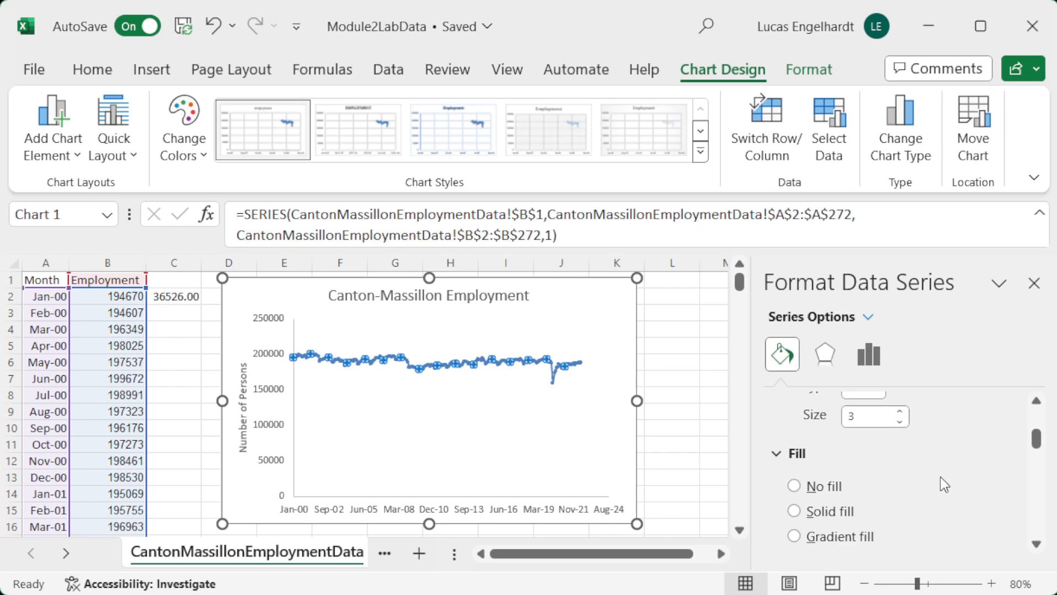
scroll(940, 477, "down", 2)
scroll(875, 451, "up", 2)
scroll(954, 487, "up", 3)
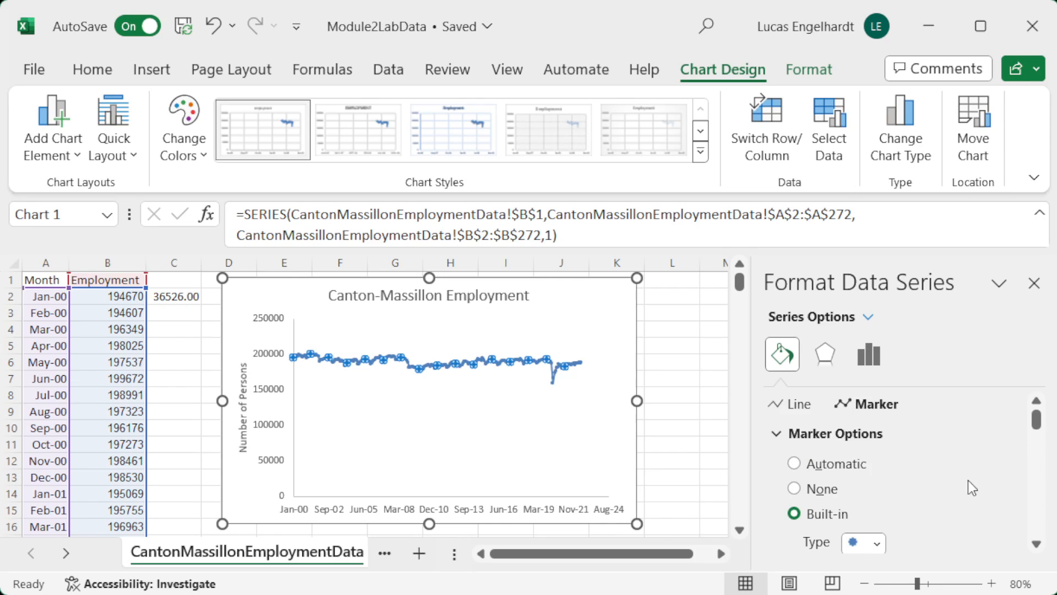
left_click(799, 488)
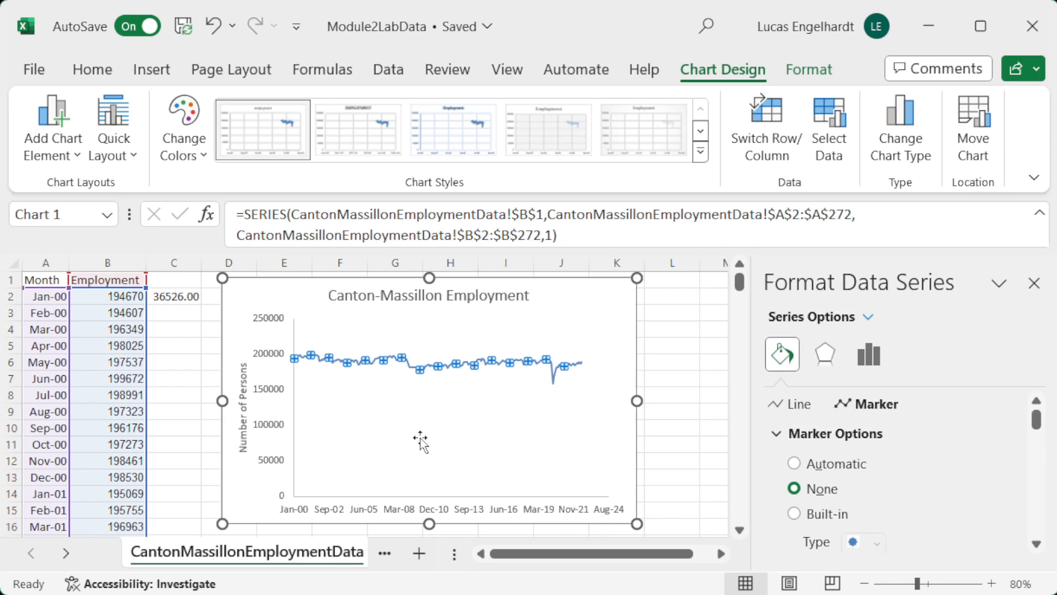
Step: On the Faculty Survey sheet, insert a box and whisker chart of the response durations in B4:B56
left_click(67, 550)
left_click(66, 550)
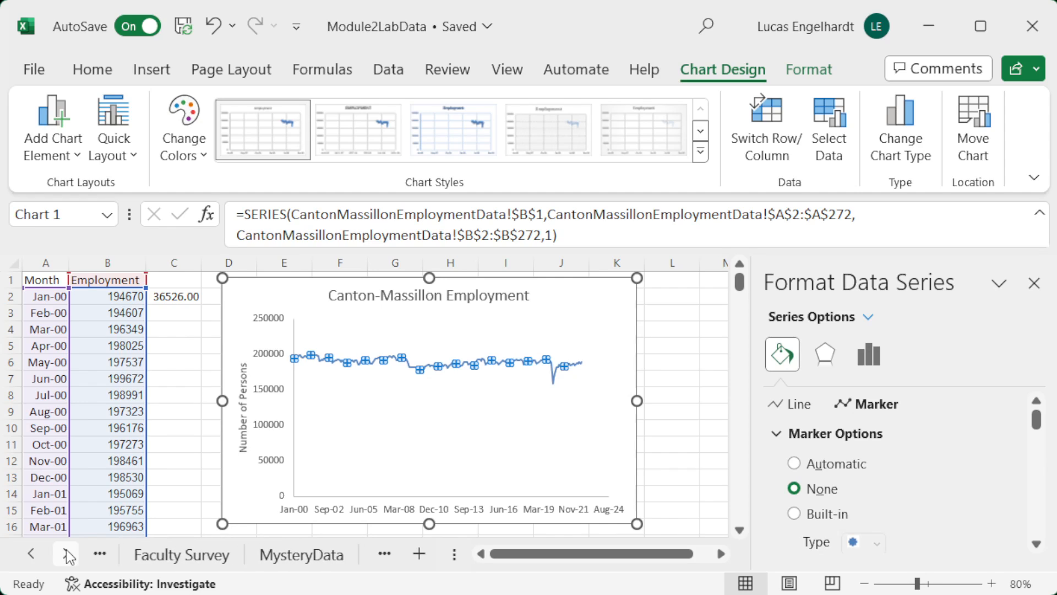
left_click(198, 556)
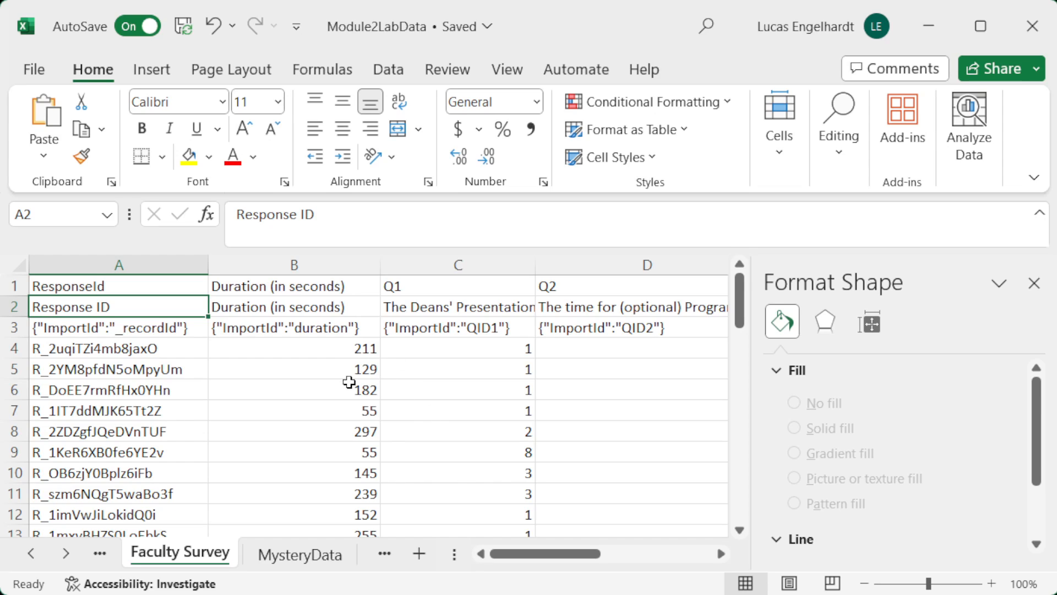
left_click(322, 348)
left_click_drag(322, 348, 329, 551)
left_click_drag(331, 545, 368, 489)
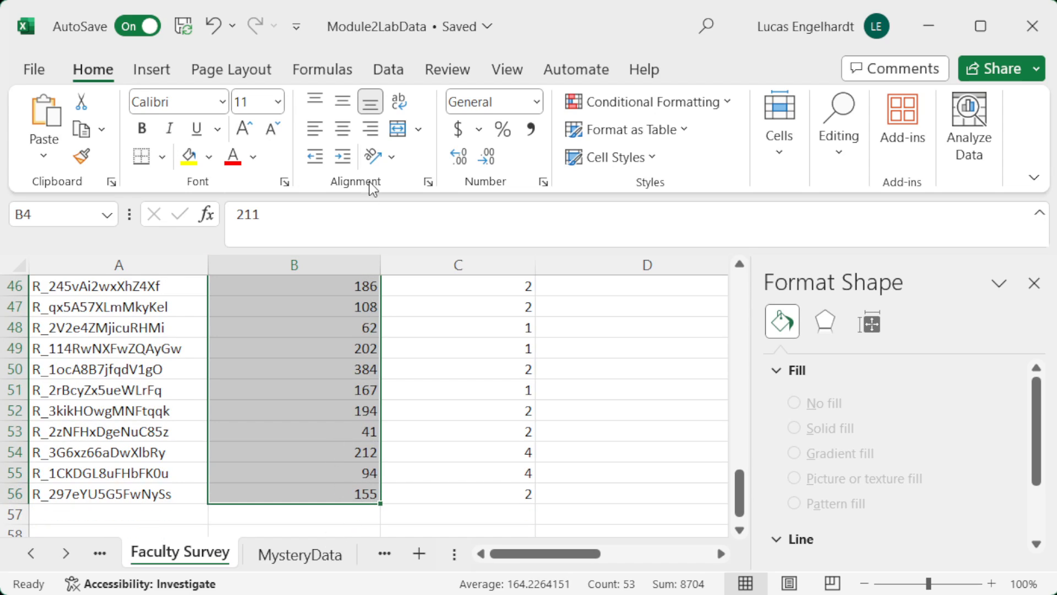
left_click(156, 70)
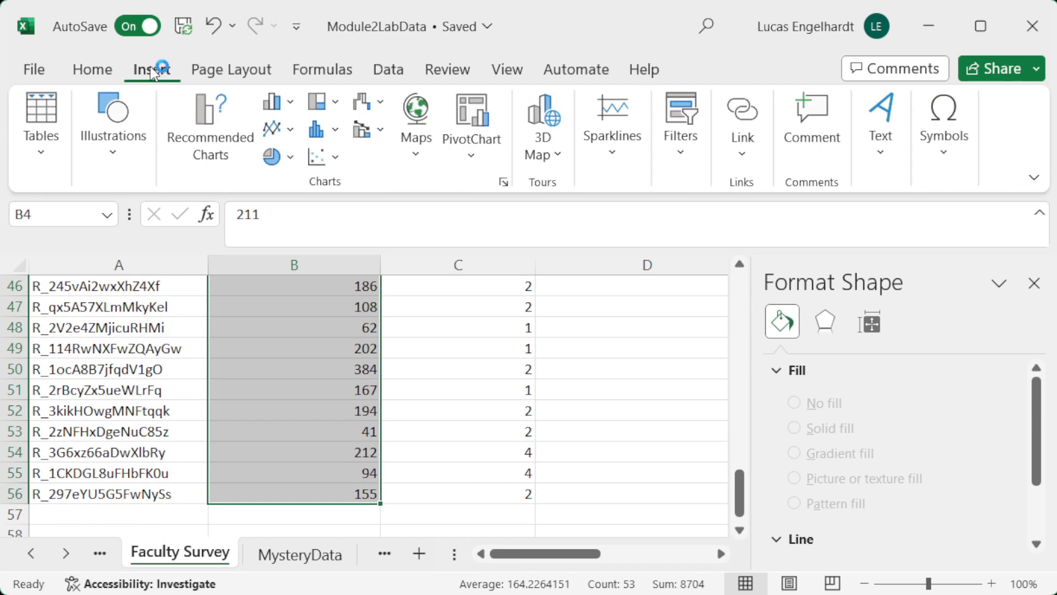
left_click(338, 128)
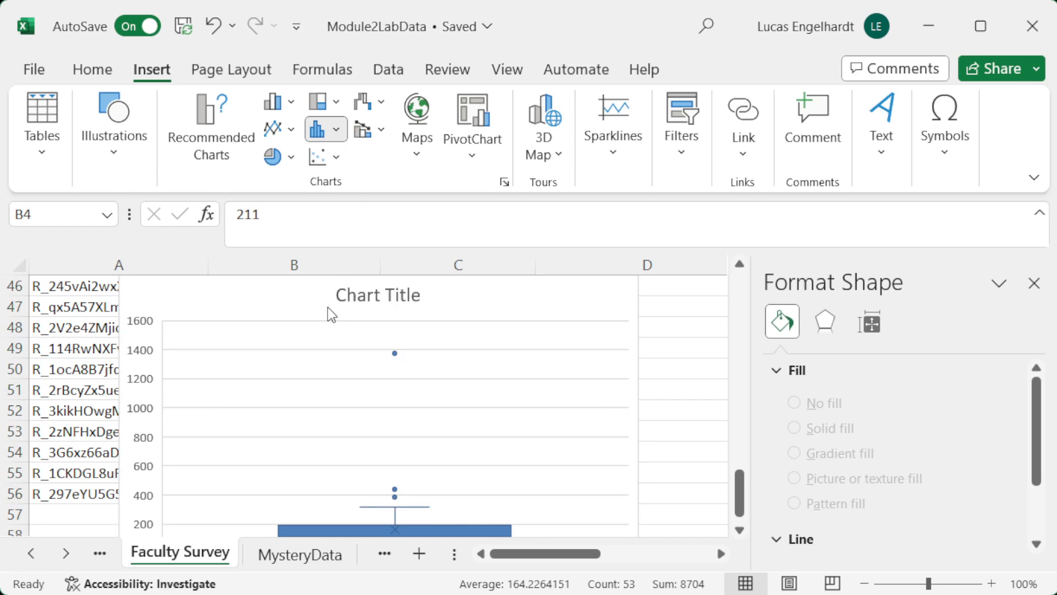
left_click(328, 306)
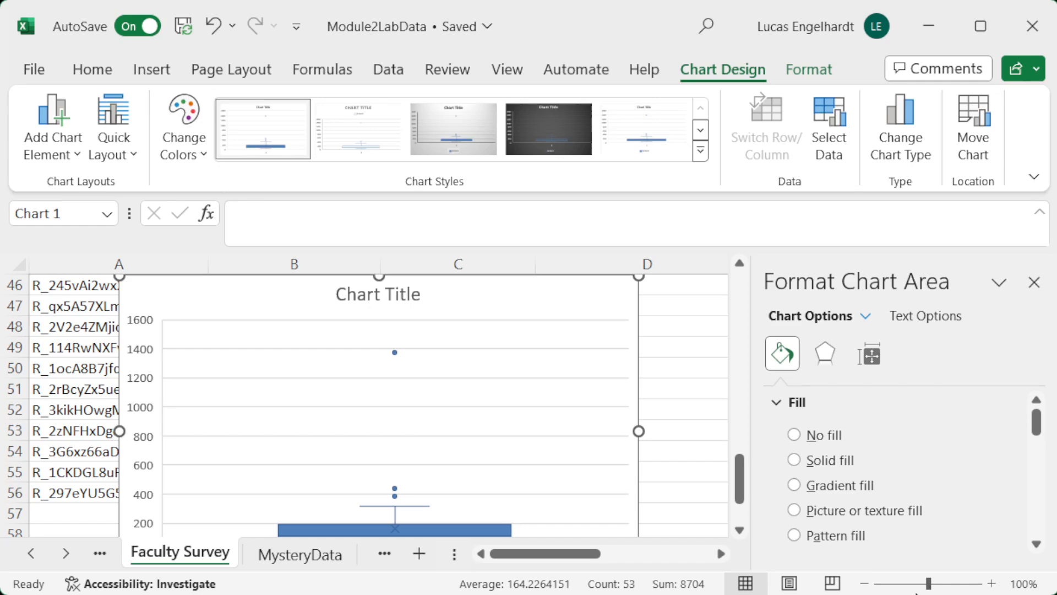
Step: Examine the whole box and whisker chart and open the bounds options of its vertical axis
left_click(864, 583)
left_click(864, 583)
left_click(865, 583)
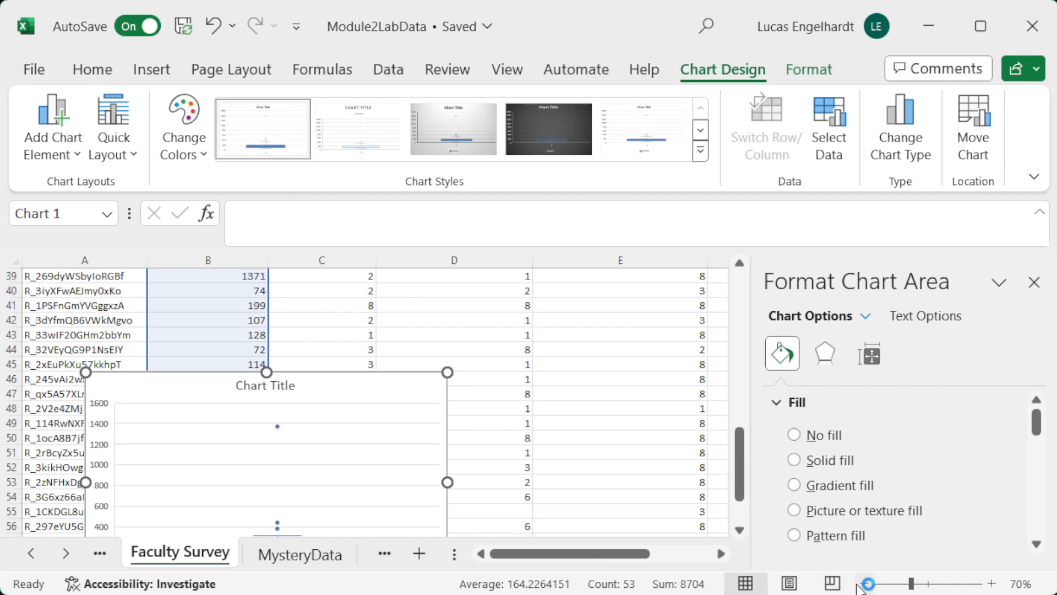
scroll(595, 359, "down", 2)
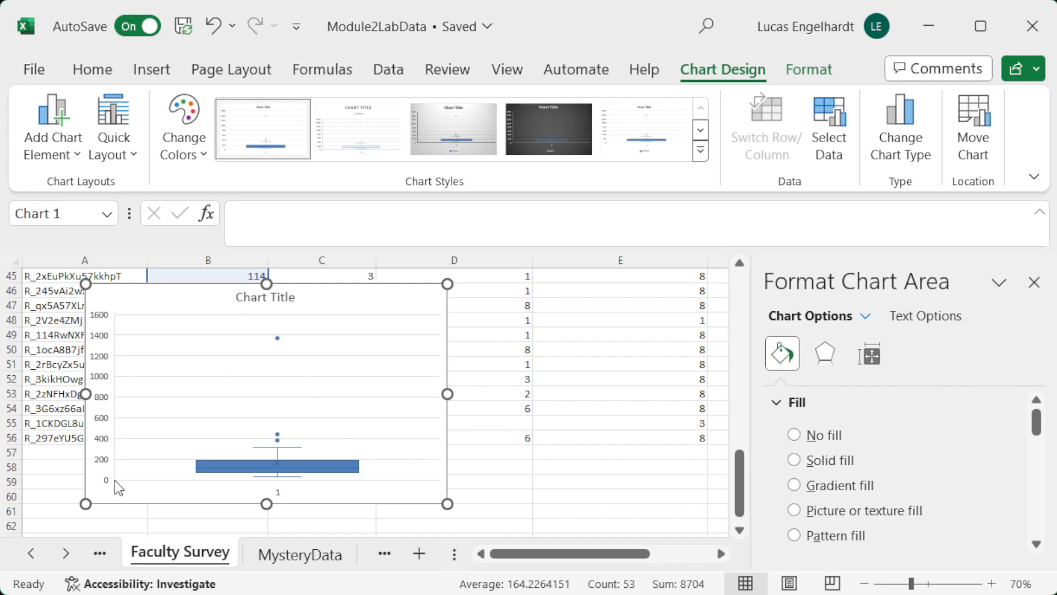
left_click(109, 341)
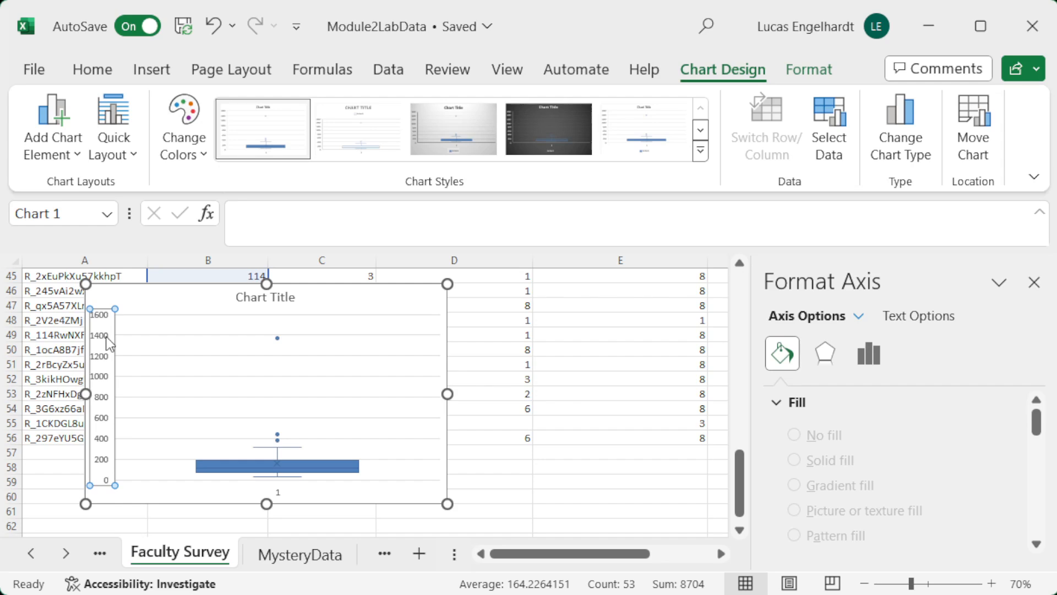
left_click(869, 352)
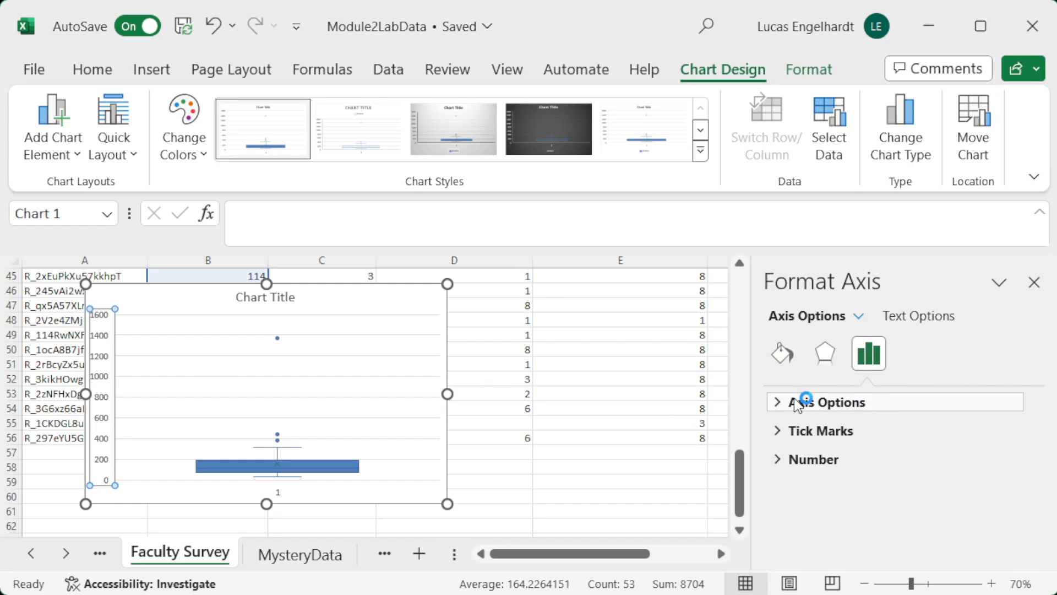
left_click(777, 402)
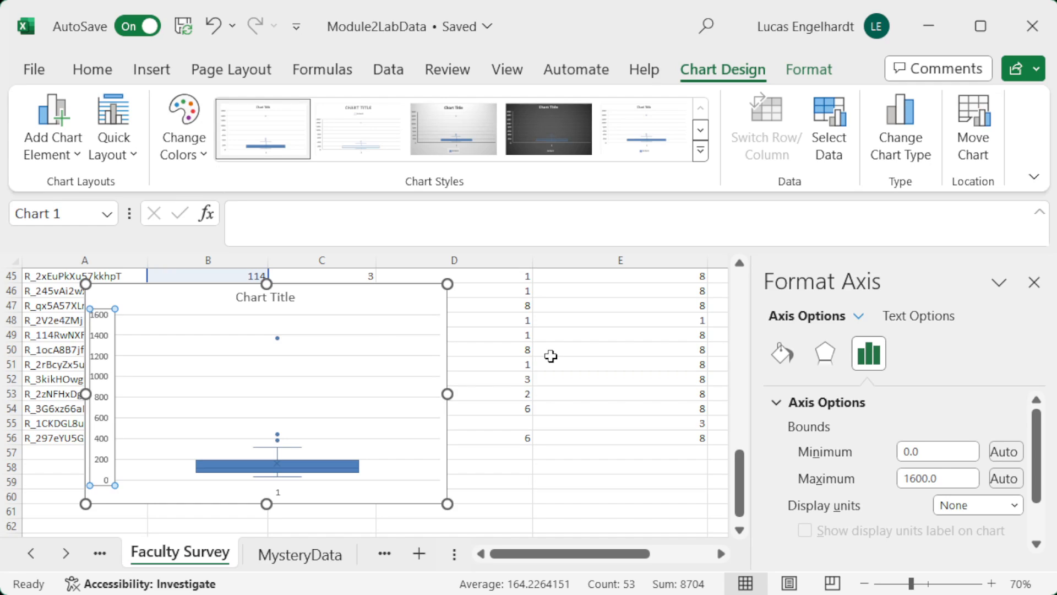
Step: Move the box and whisker chart to the right, clear of the duration column
left_click_drag(321, 304, 543, 306)
scroll(239, 433, "up", 4)
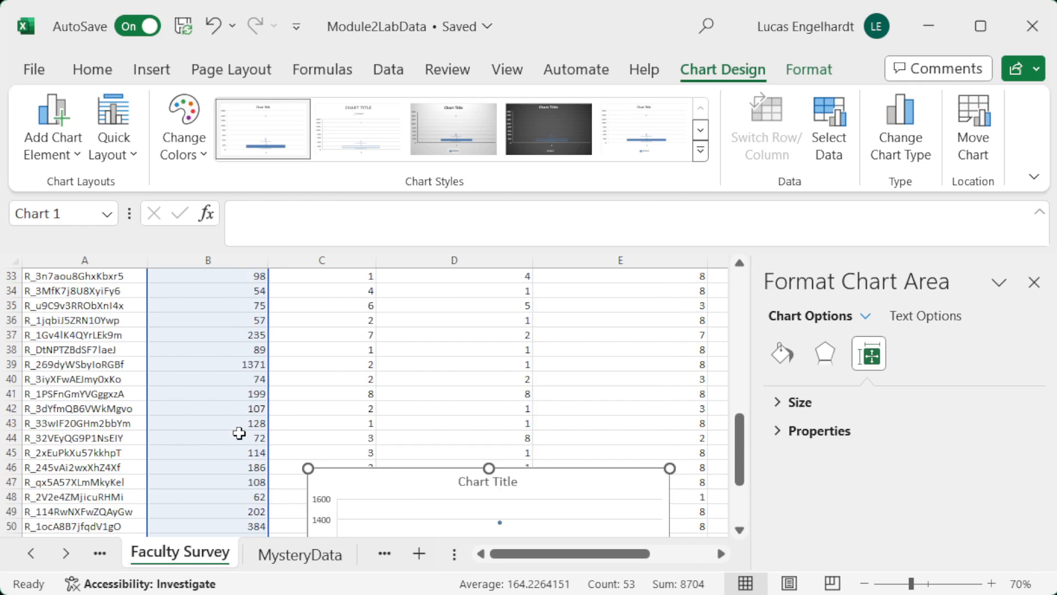
scroll(239, 433, "up", 11)
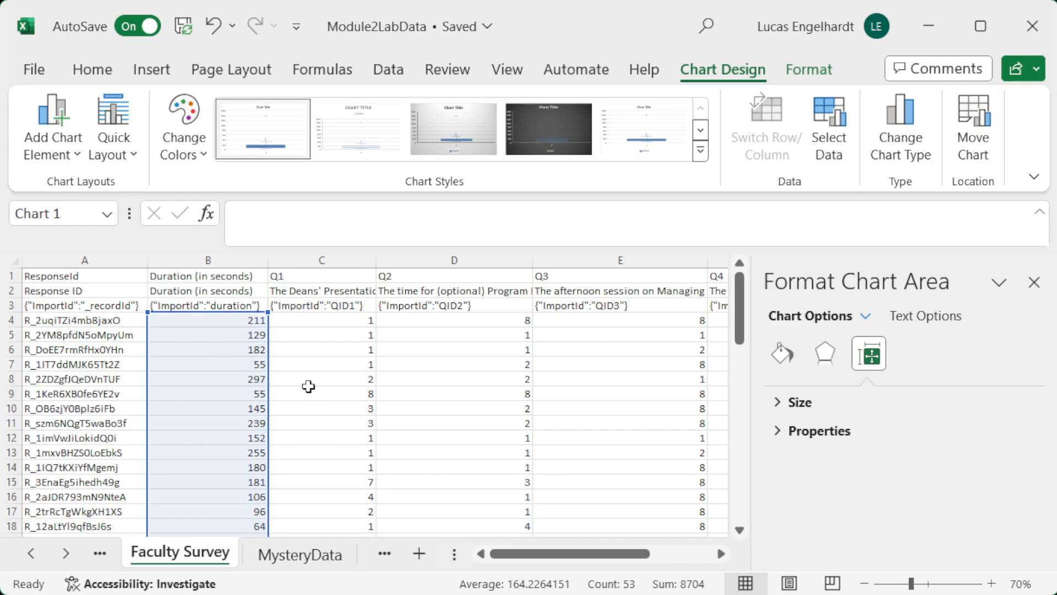
Step: Check the workbook's data analysis commands and open the Excel Options dialog
left_click(387, 70)
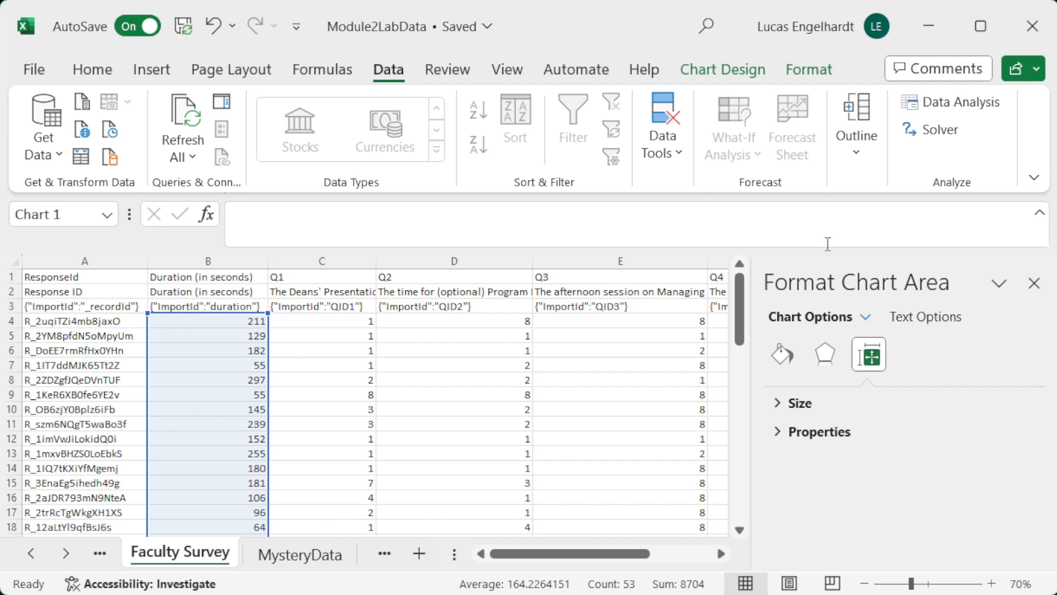
left_click(31, 68)
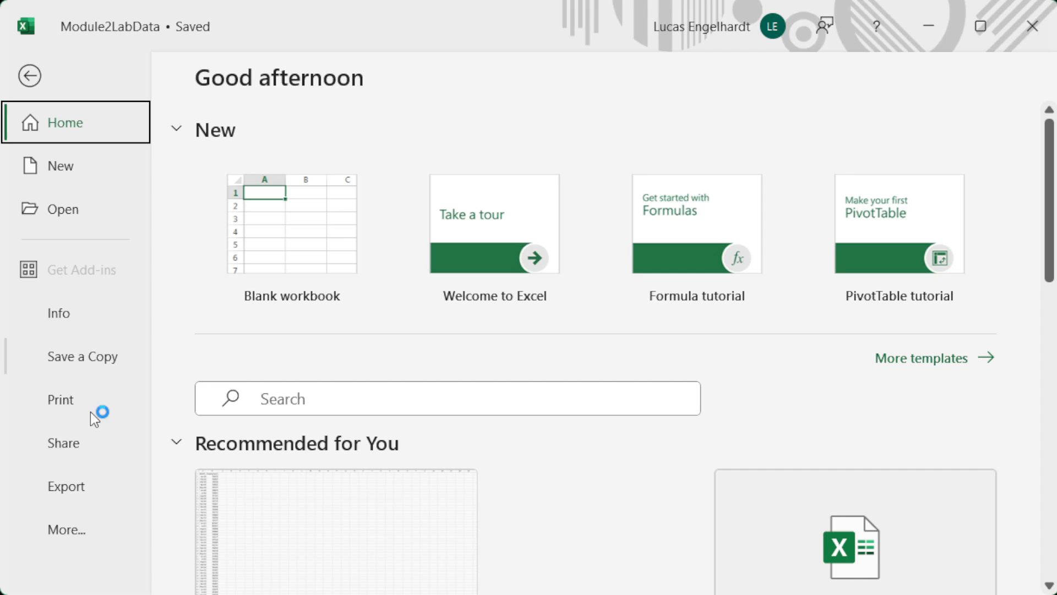
left_click(67, 531)
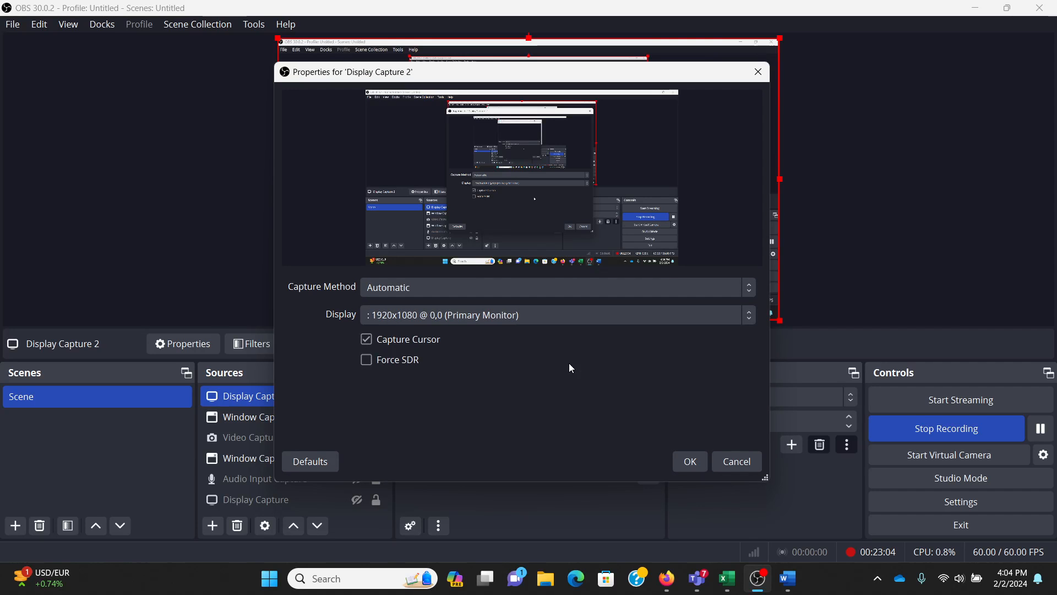
Step: Accept the OBS display capture of the primary monitor and switch back to the Excel Options dialog
left_click(690, 459)
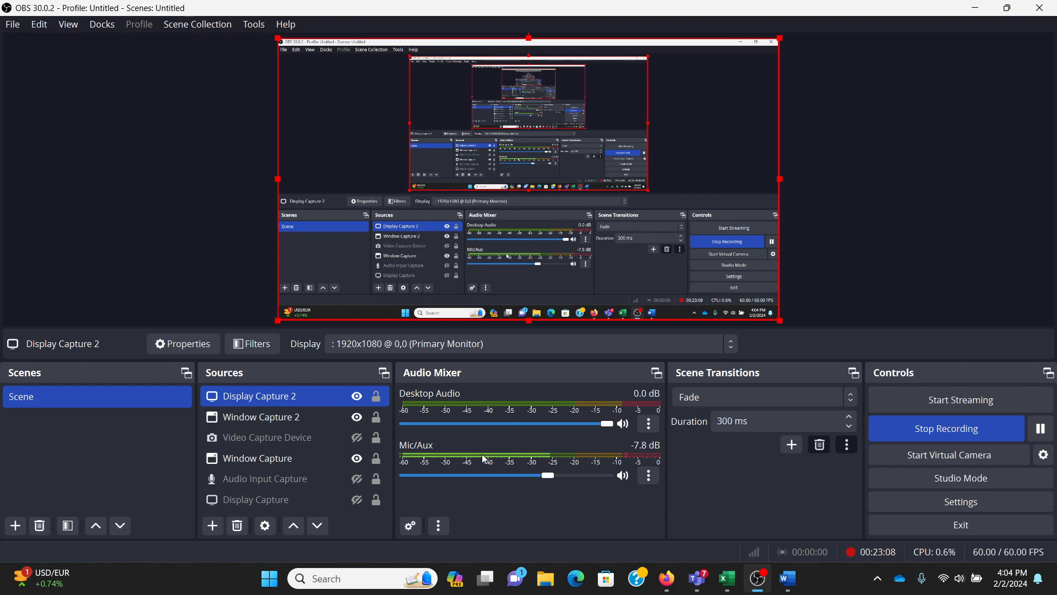
mouse_move(682, 578)
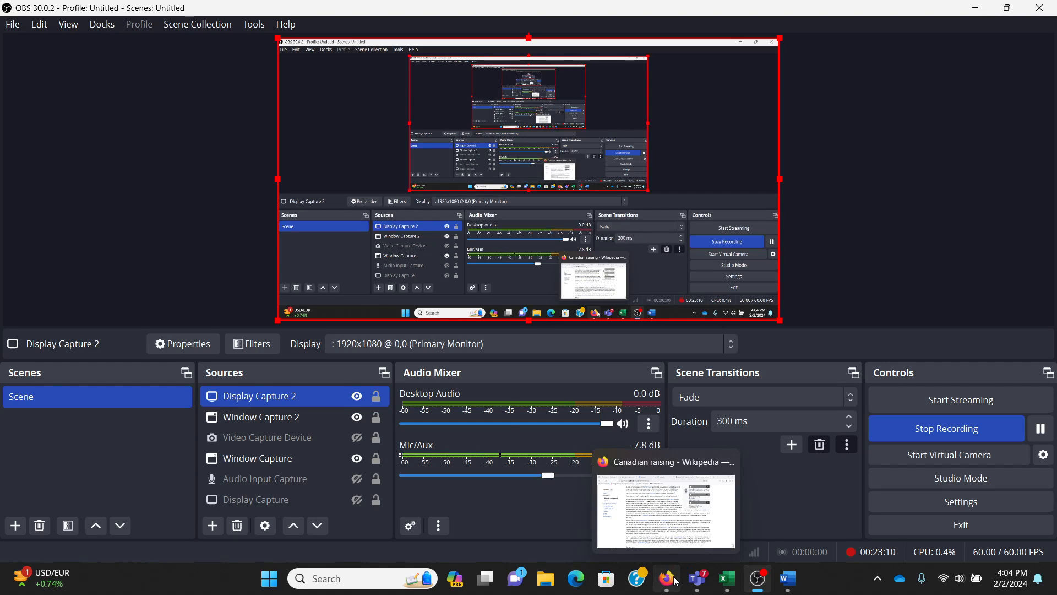
left_click(732, 589)
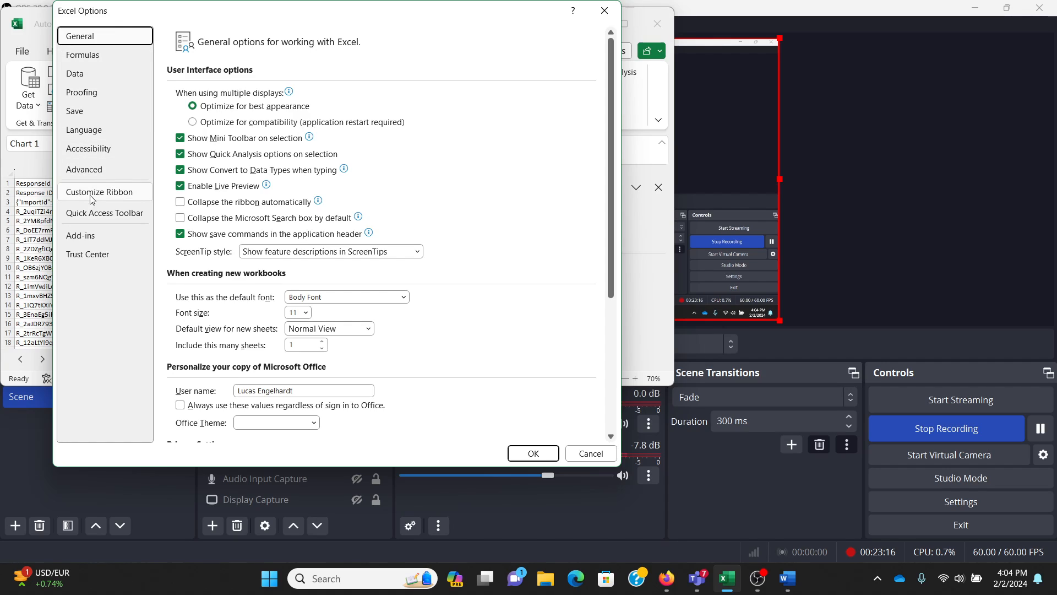
Step: Confirm Analysis ToolPak and Solver Add-in as the enabled Excel add-ins, and open the Data Analysis tools
left_click(91, 240)
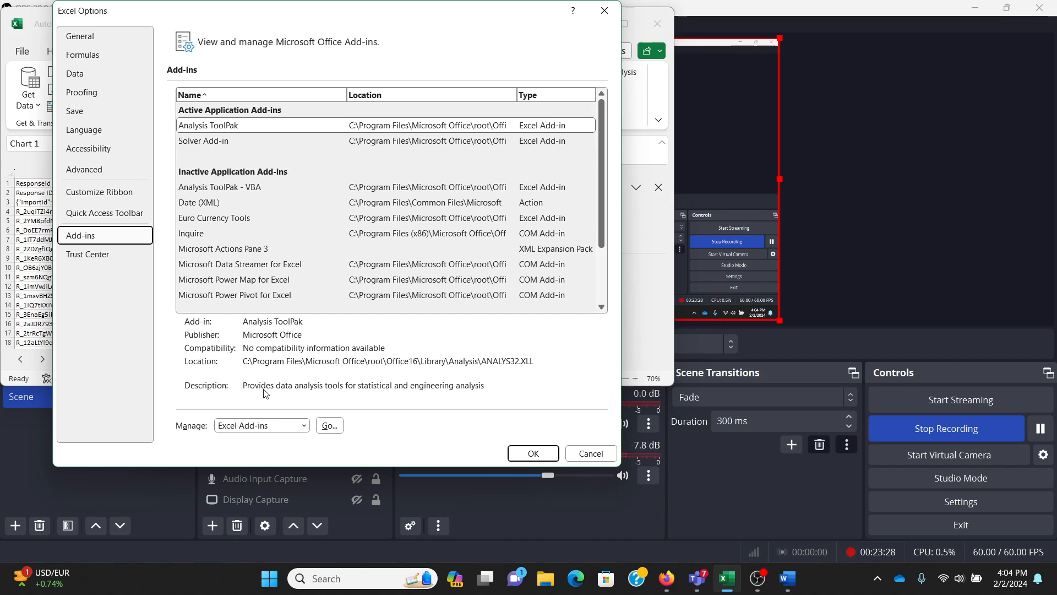
left_click(331, 425)
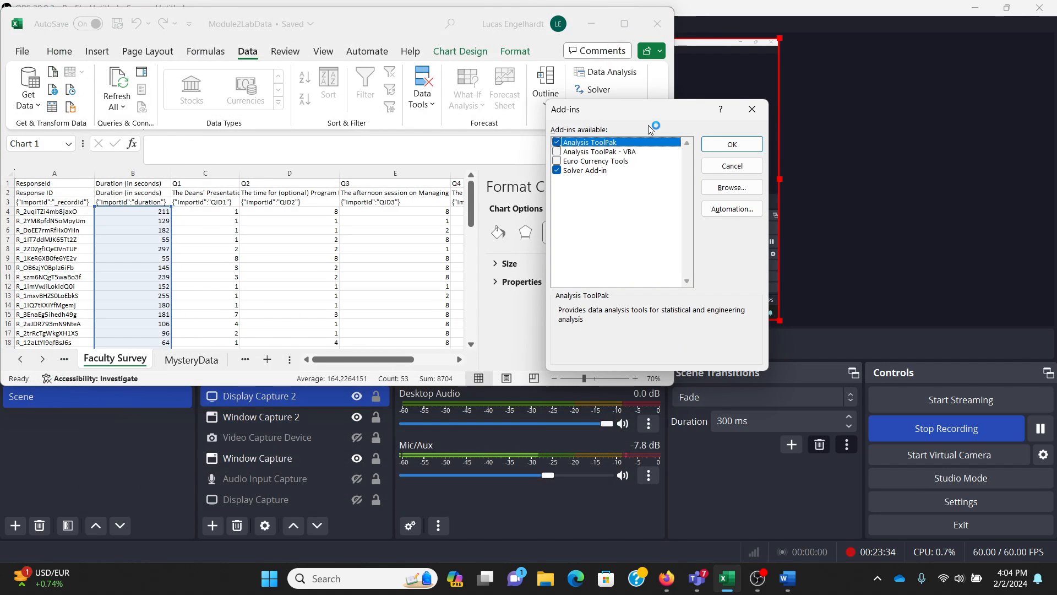
left_click_drag(606, 125, 436, 126)
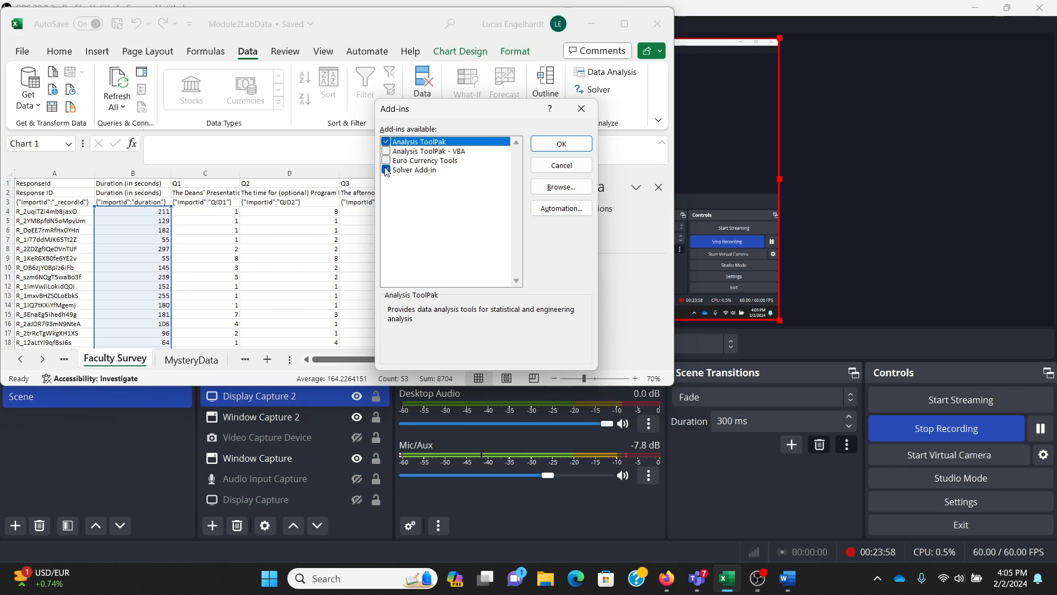
left_click(581, 152)
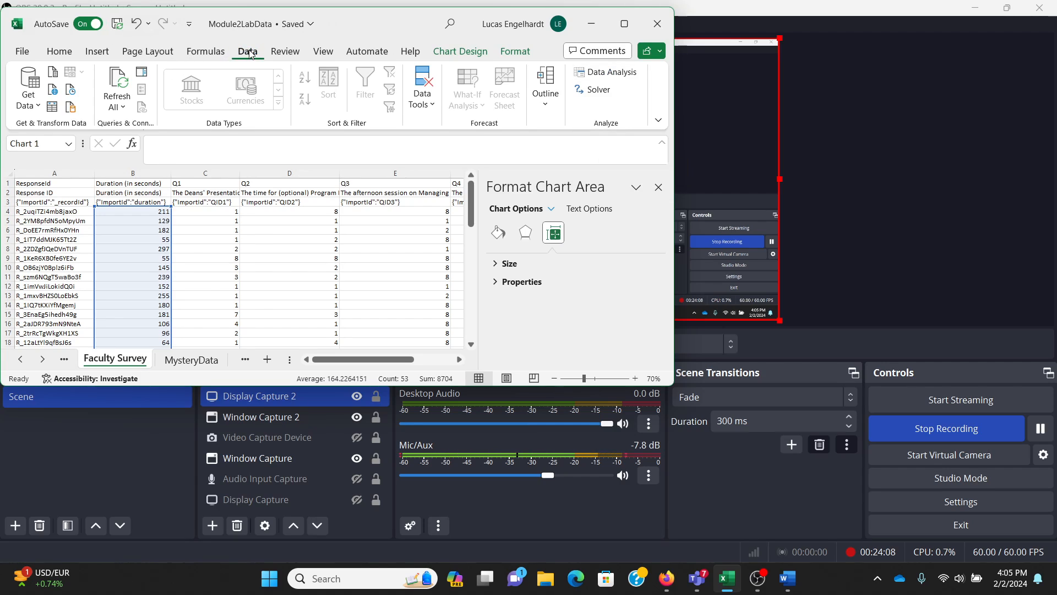
left_click(596, 72)
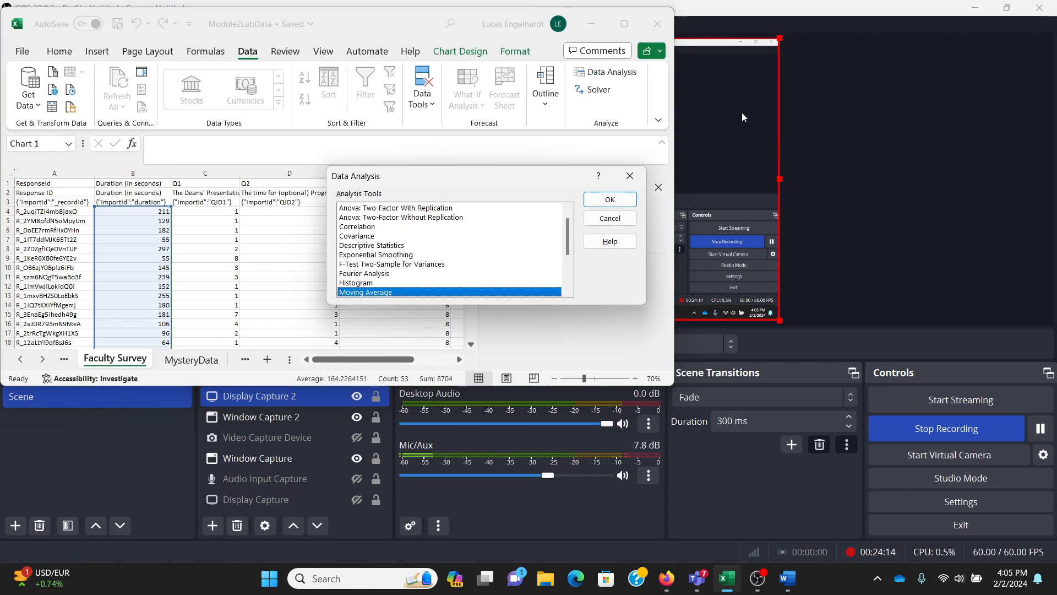
Step: Switch to OBS and hide the Display Capture 2 source in the scene
left_click(835, 193)
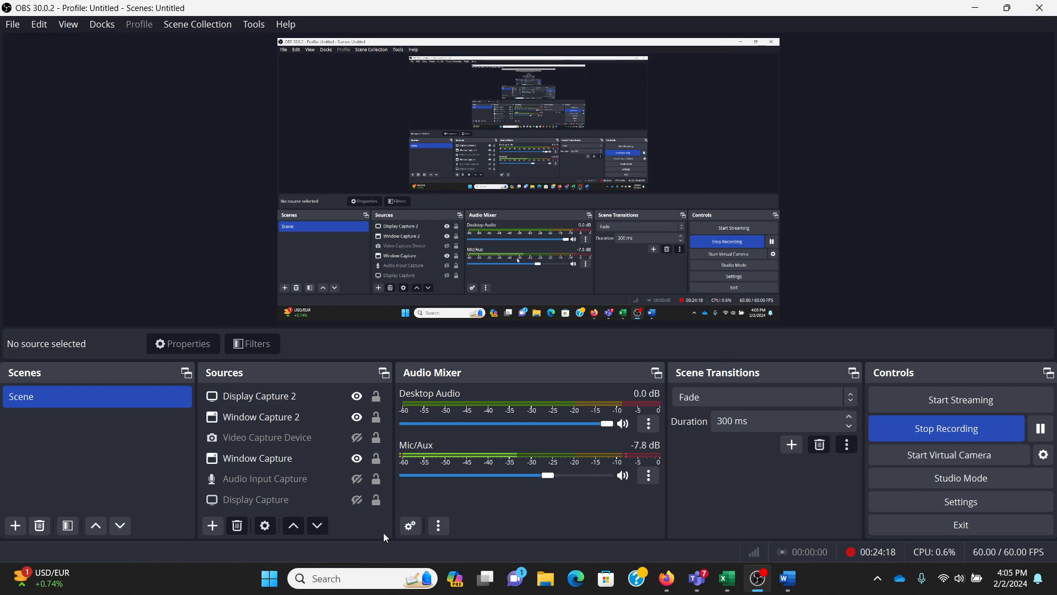
left_click(358, 404)
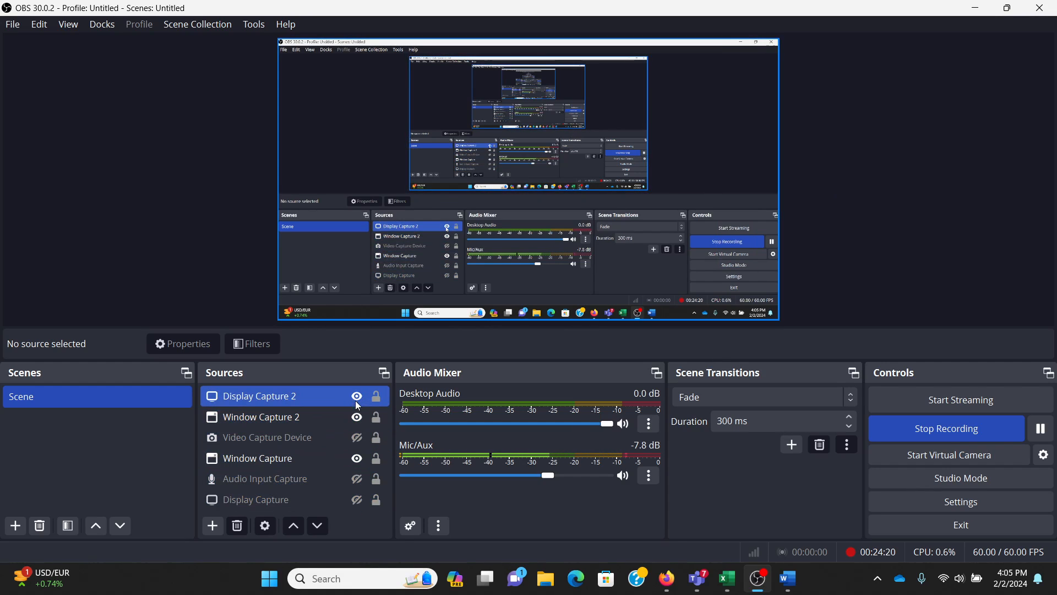
left_click(357, 412)
left_click(361, 397)
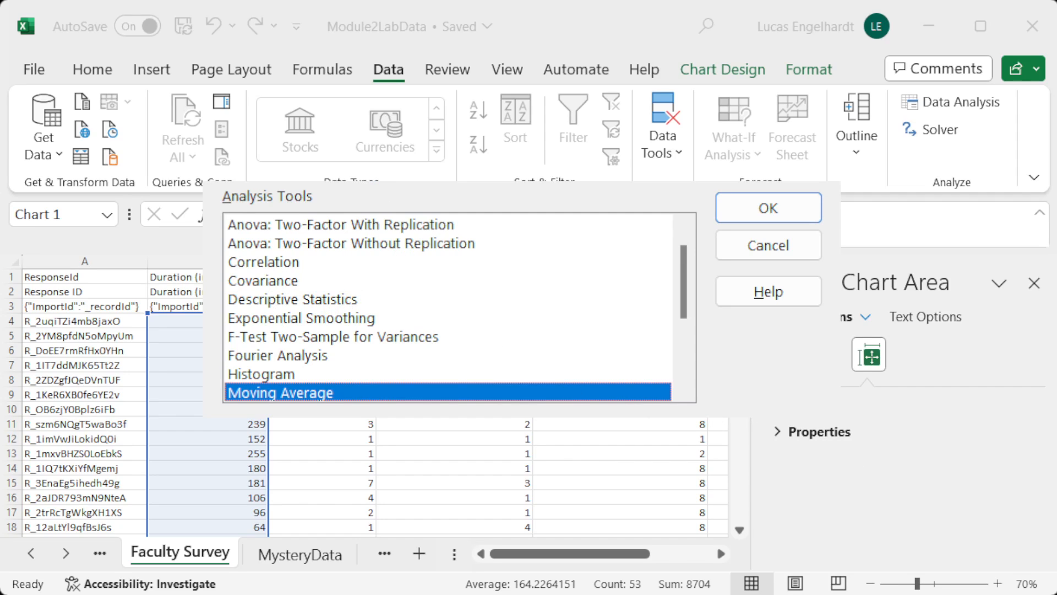
Step: Start a Descriptive Statistics analysis with the faculty survey durations in B4:B56 as the input range
left_click(278, 308)
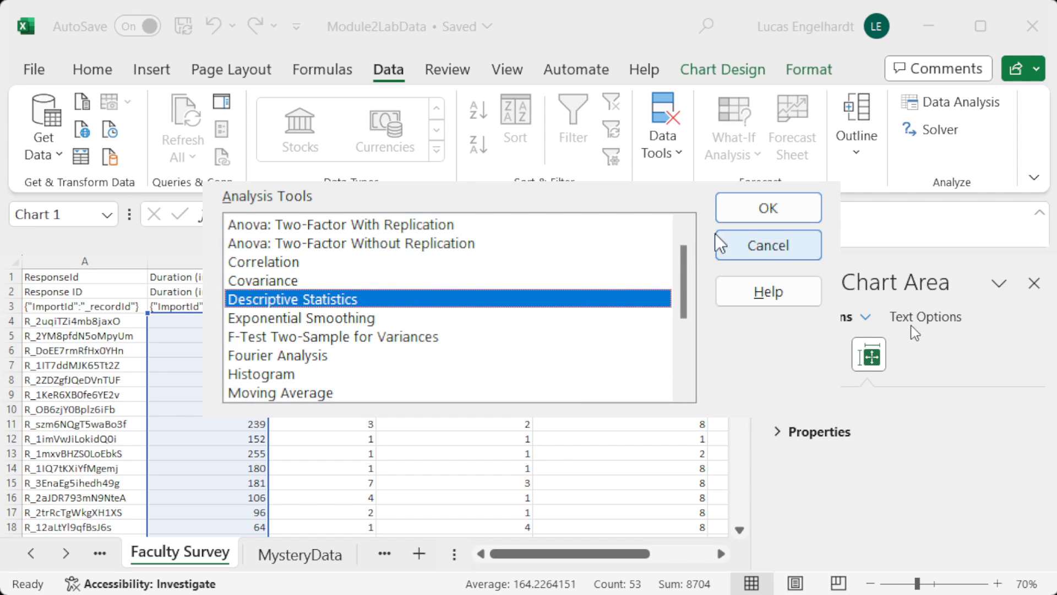
left_click(769, 212)
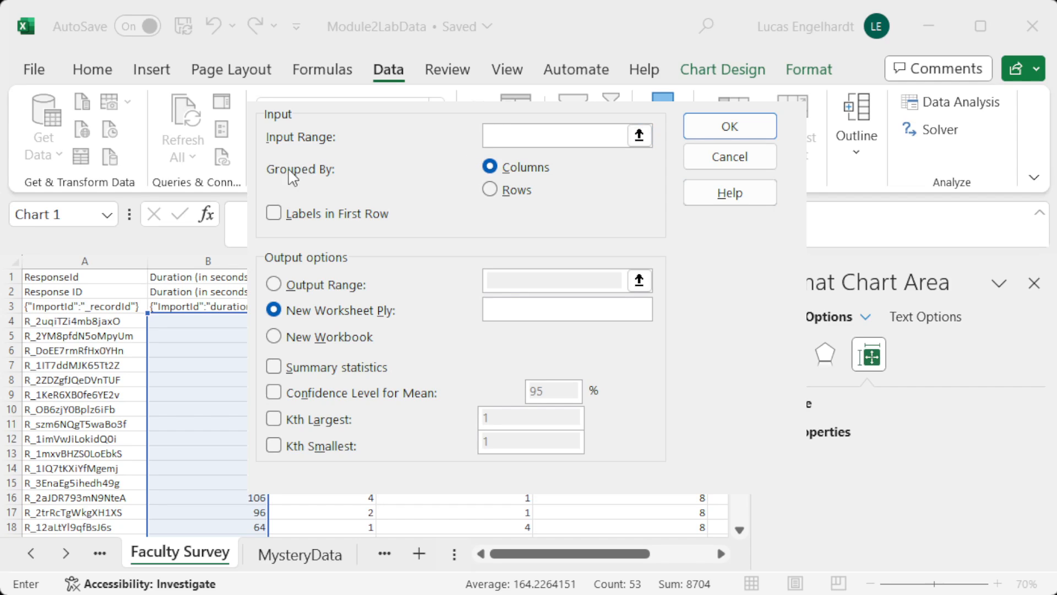
left_click(646, 137)
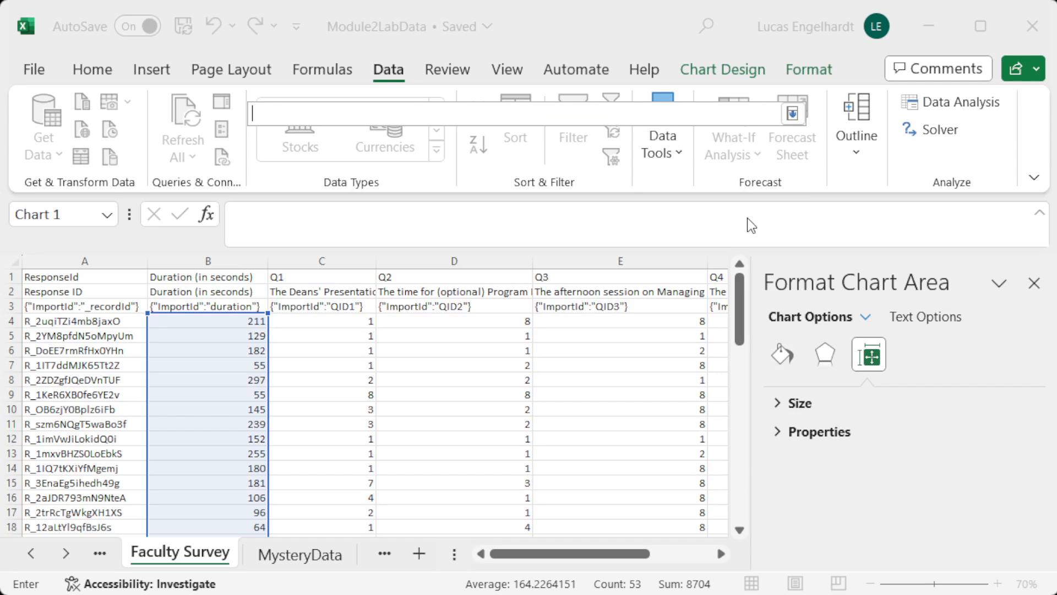
left_click(222, 320)
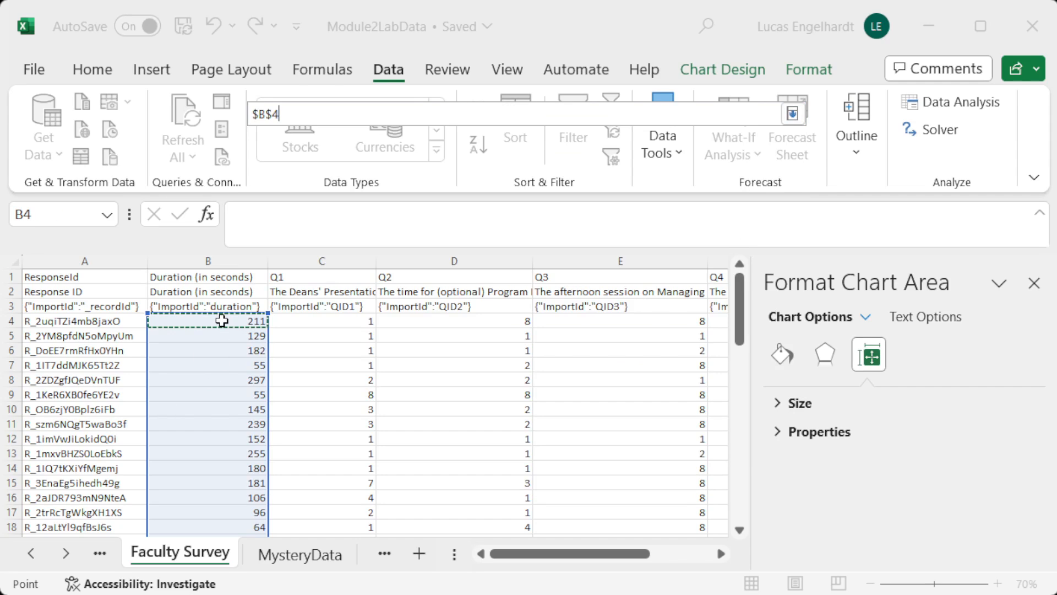
left_click_drag(221, 321, 201, 505)
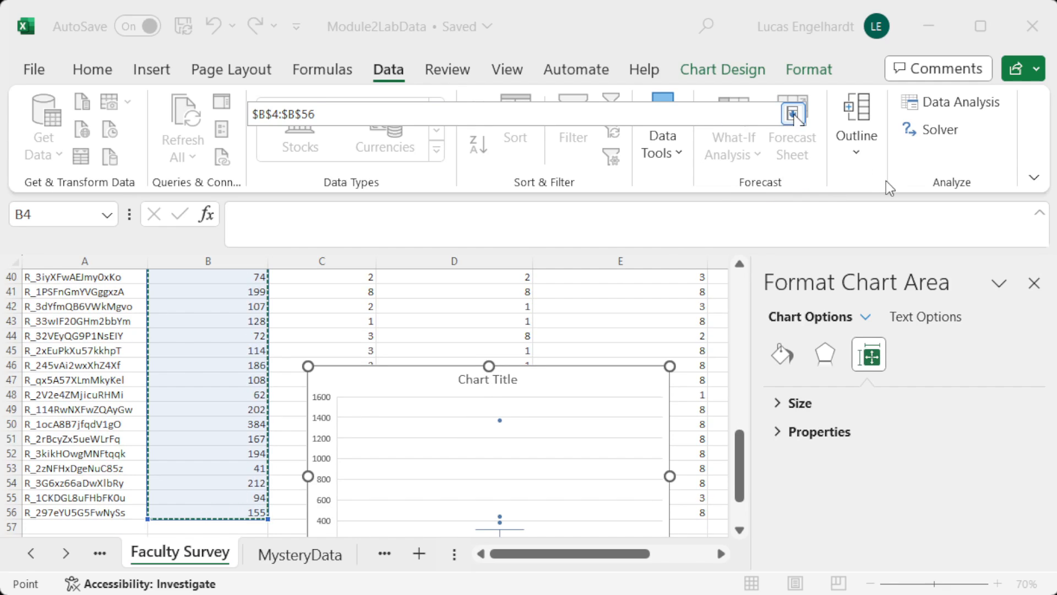
left_click(793, 114)
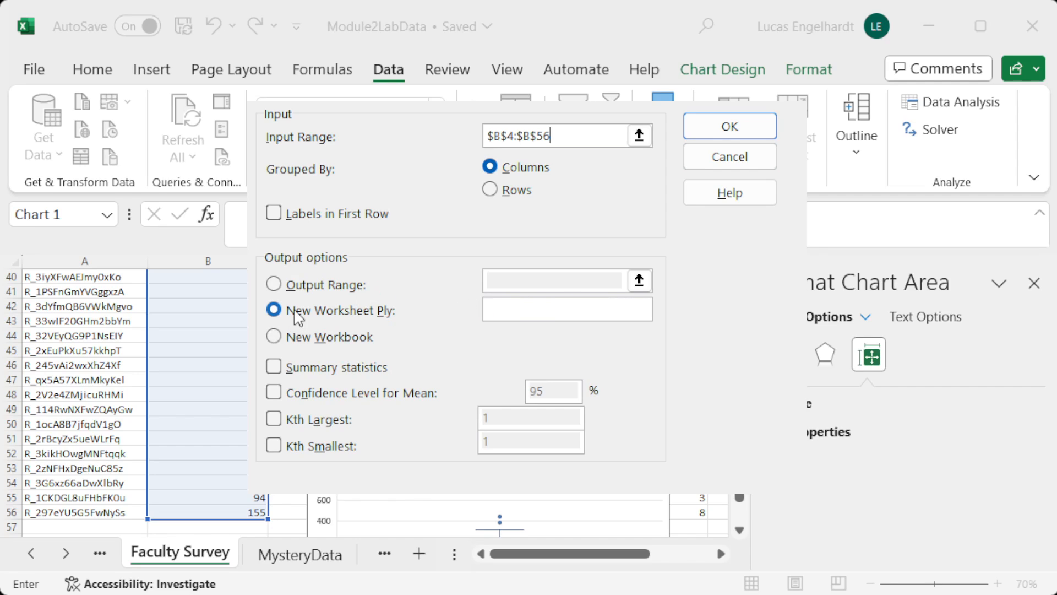
Step: Generate summary statistics for the survey durations, with the output range starting at cell A62 of the Faculty Survey sheet
left_click(315, 311)
left_click(274, 287)
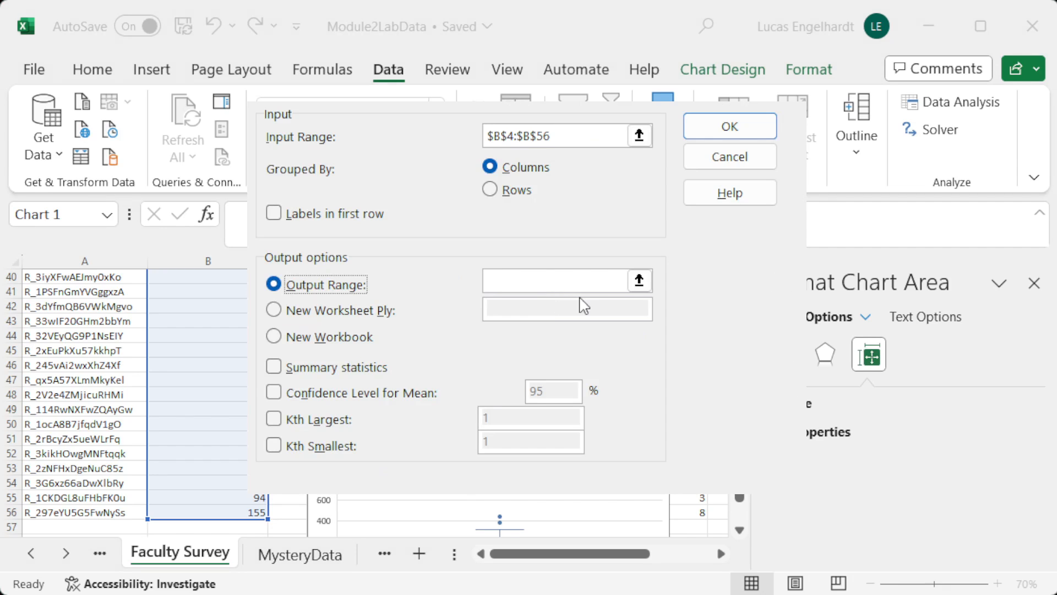
left_click(640, 281)
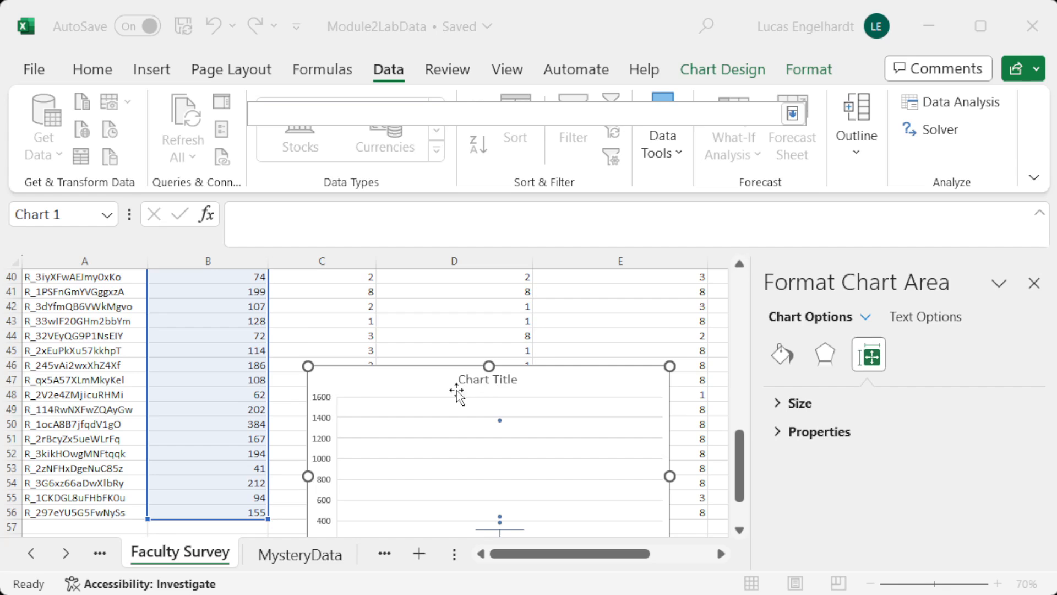
scroll(222, 385, "down", 1)
scroll(222, 384, "down", 2)
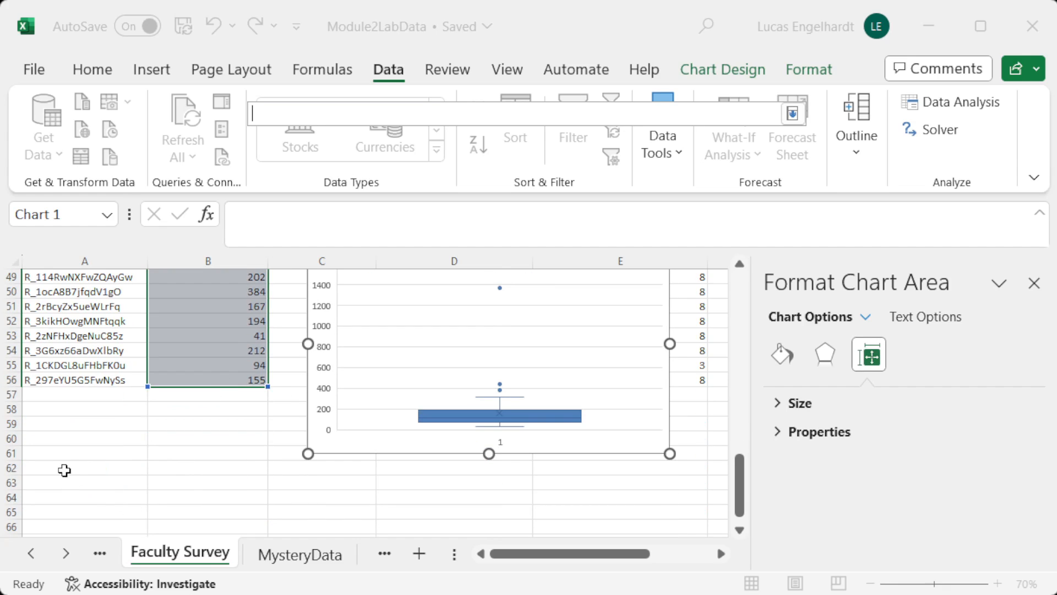
left_click(71, 469)
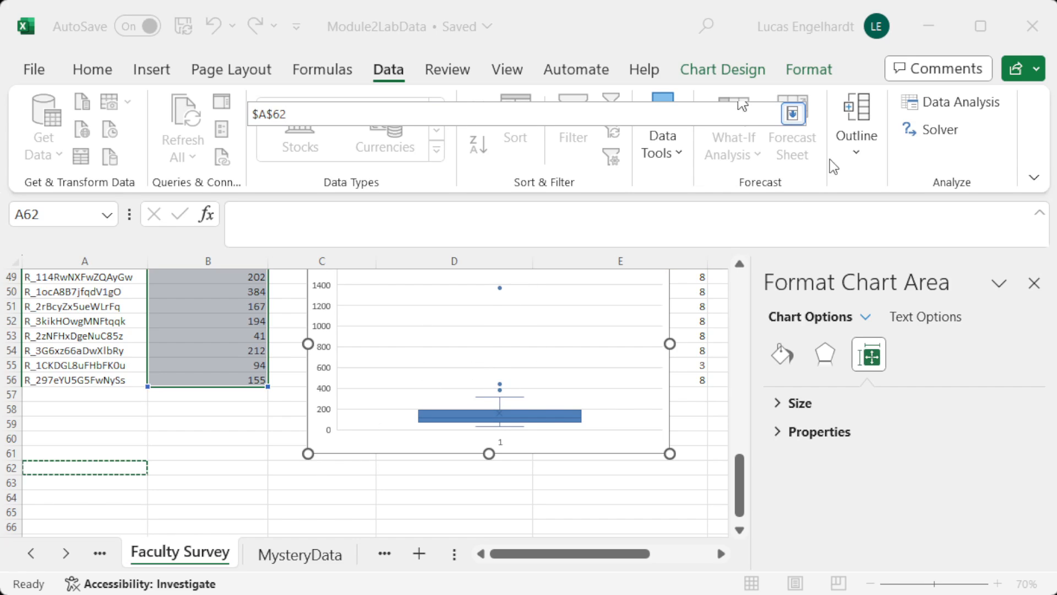
left_click(790, 118)
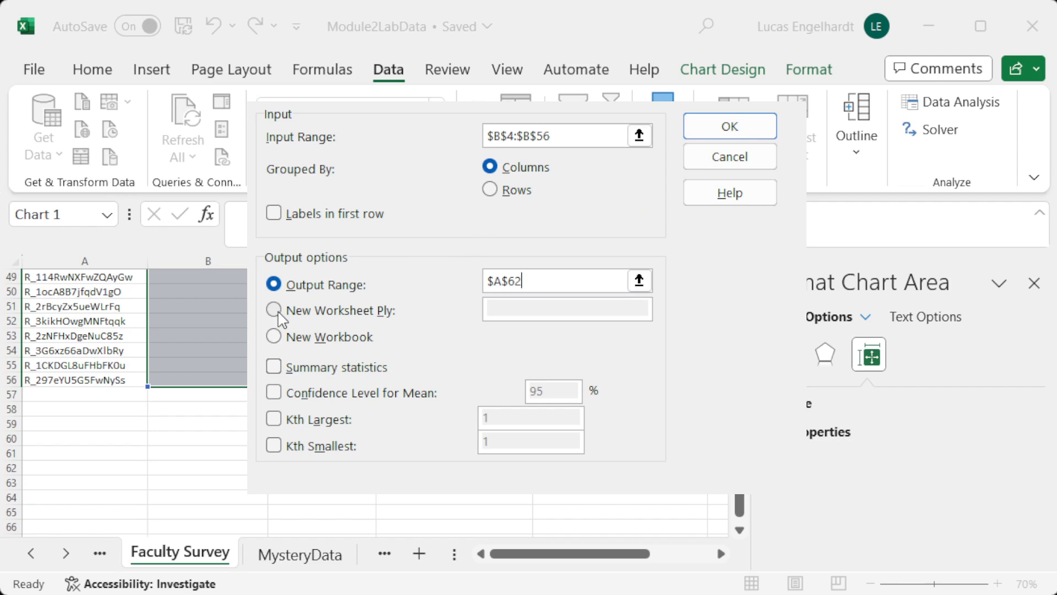
left_click(274, 369)
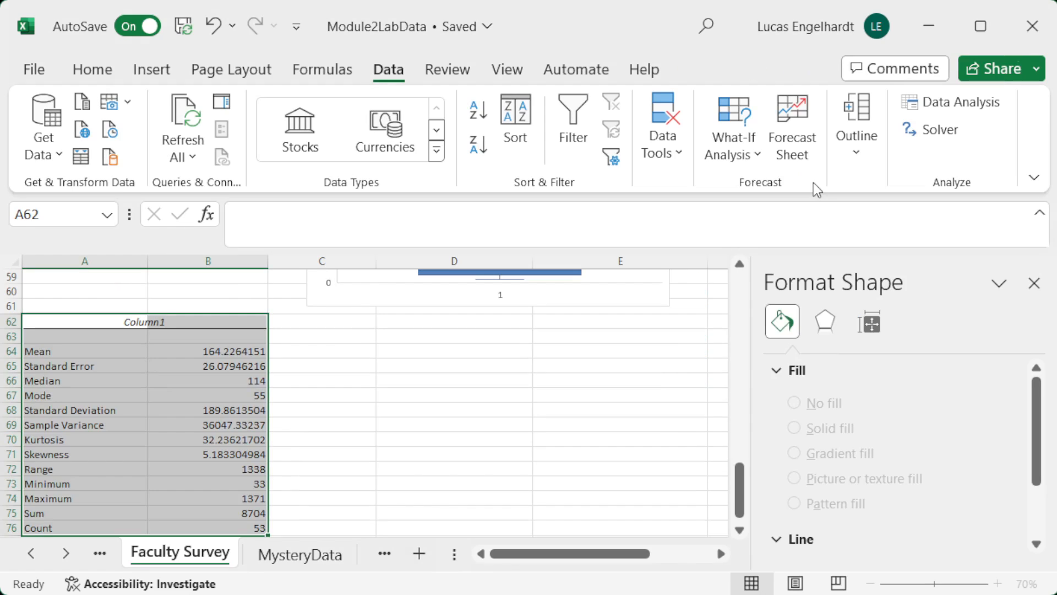
Step: Examine the survey duration statistics, including the mean, median, mode, standard deviation, kurtosis and skewness
scroll(229, 341, "down", 1)
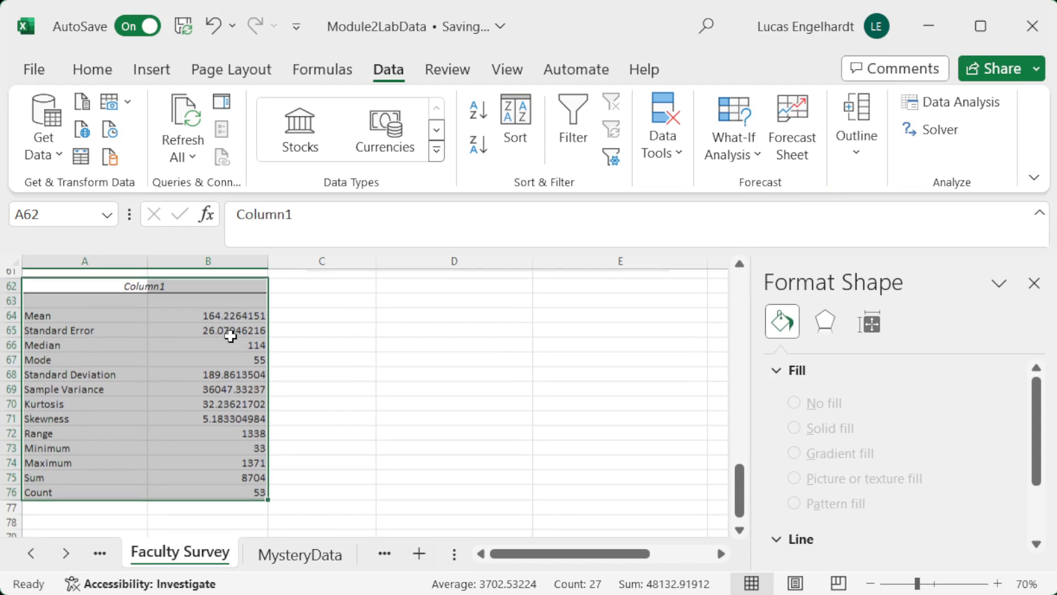
left_click_drag(73, 306, 162, 309)
left_click_drag(70, 367, 171, 368)
left_click_drag(255, 336, 260, 352)
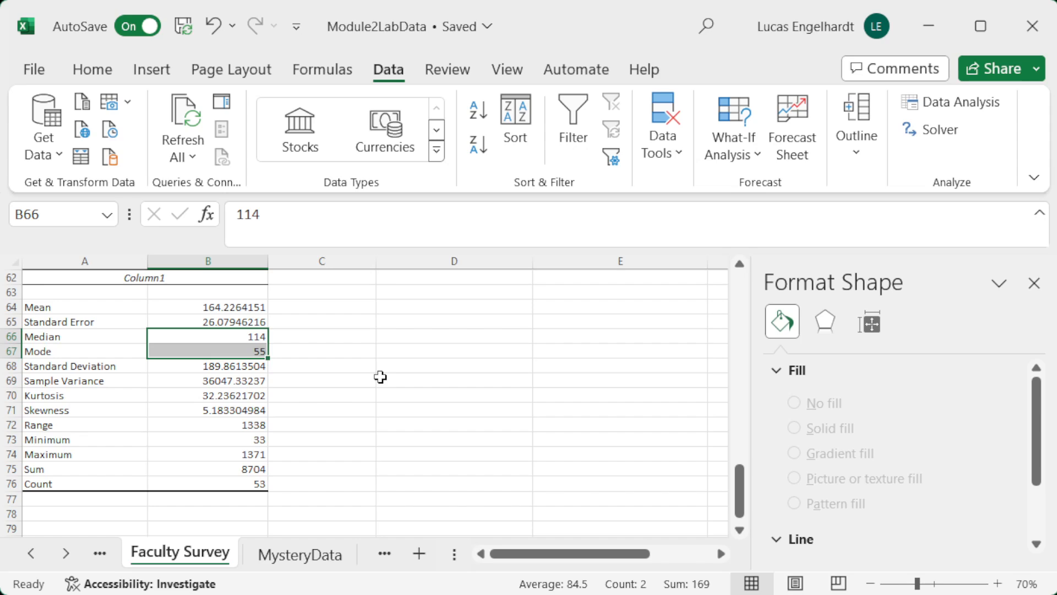
left_click_drag(132, 397, 187, 410)
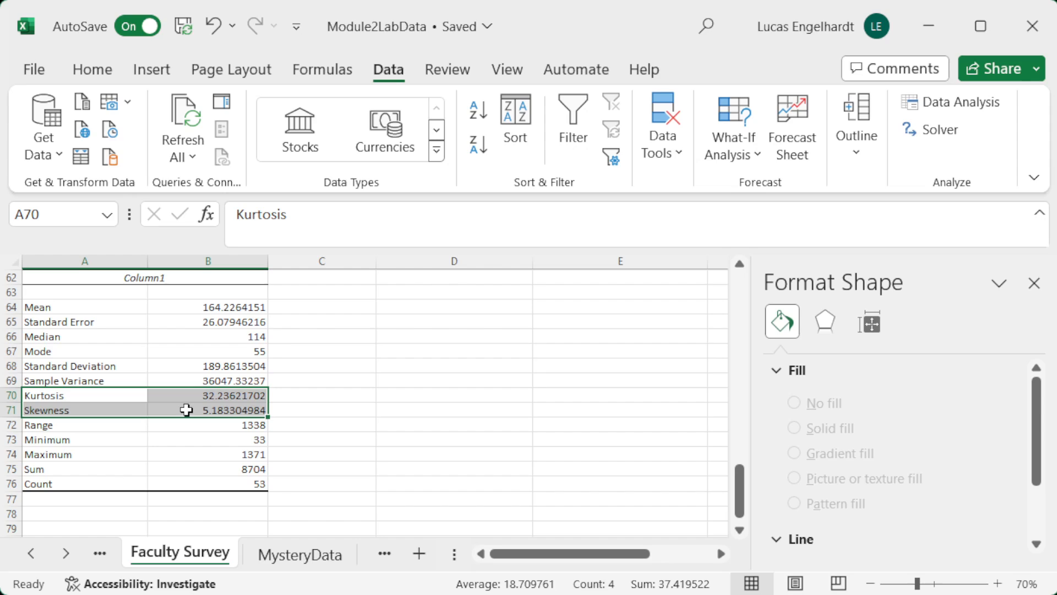
left_click(281, 309)
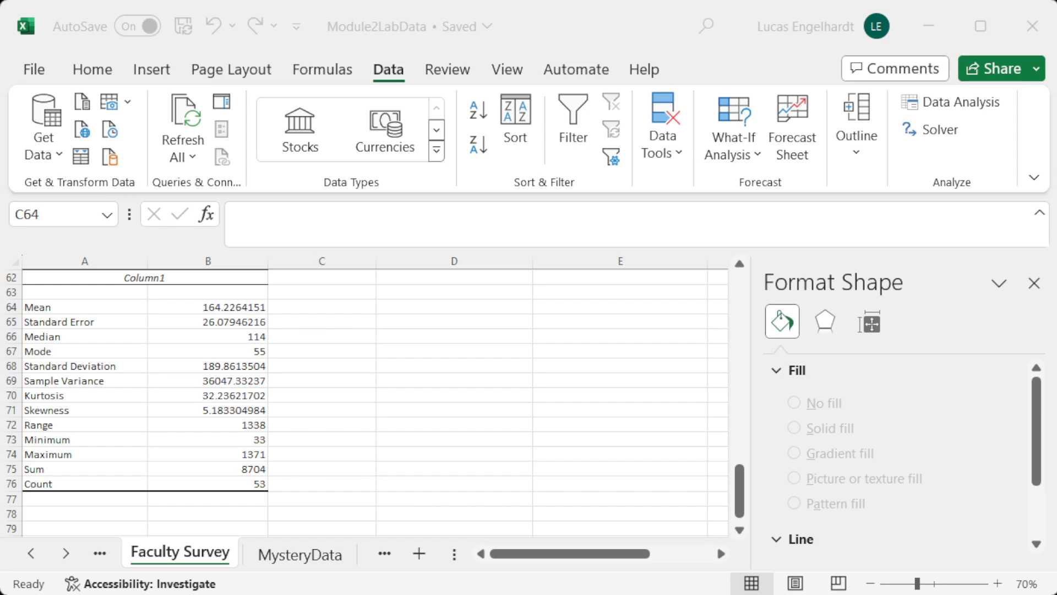
Step: Switch to the TestScores sheet and move the Test Score Distribution chart right to about column H, freeing the columns beside the scores
left_click(65, 554)
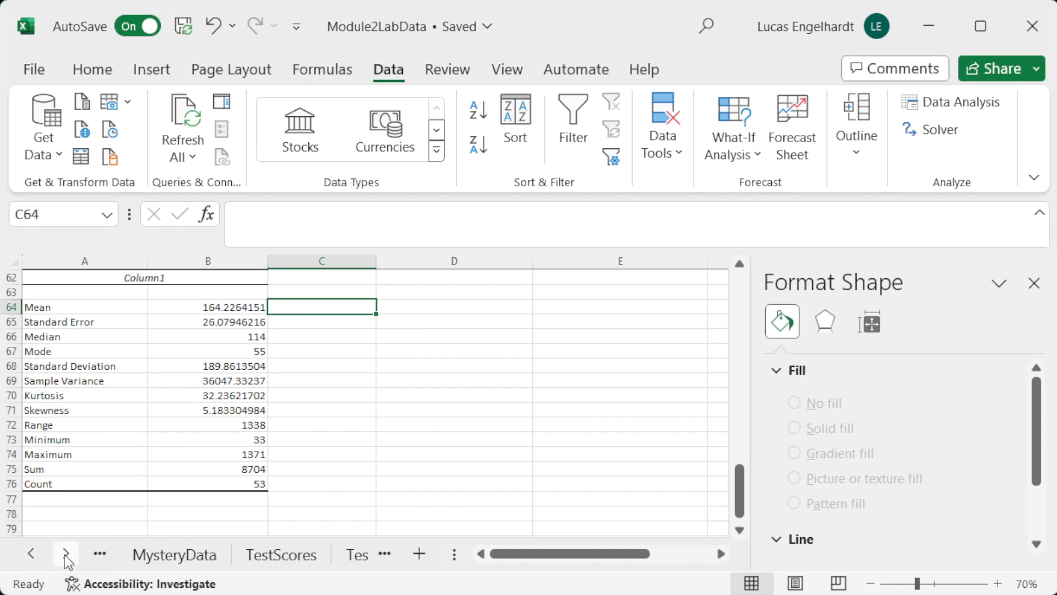
left_click(280, 560)
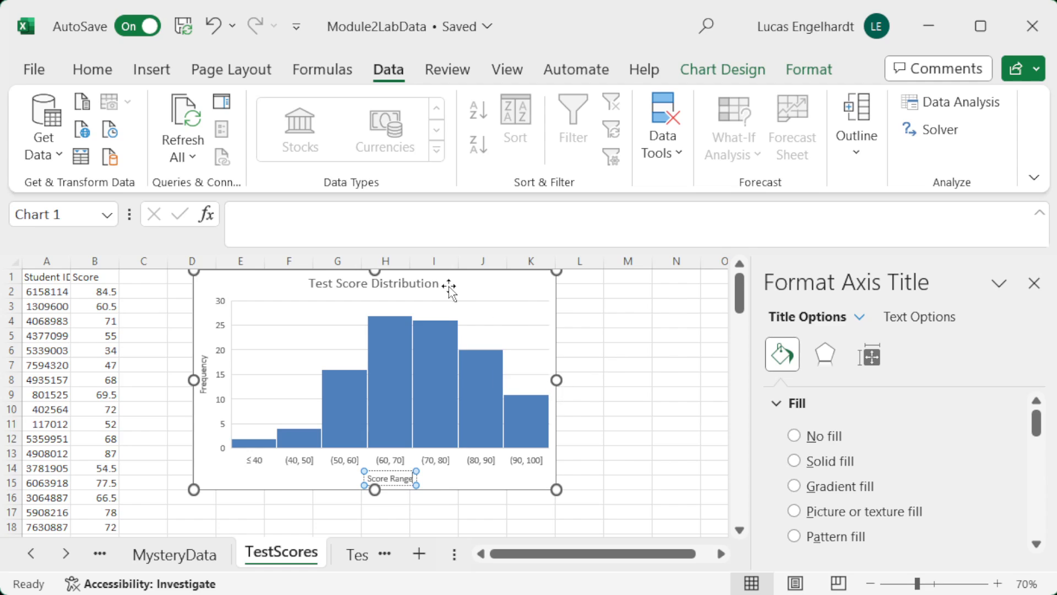
left_click_drag(451, 286, 621, 297)
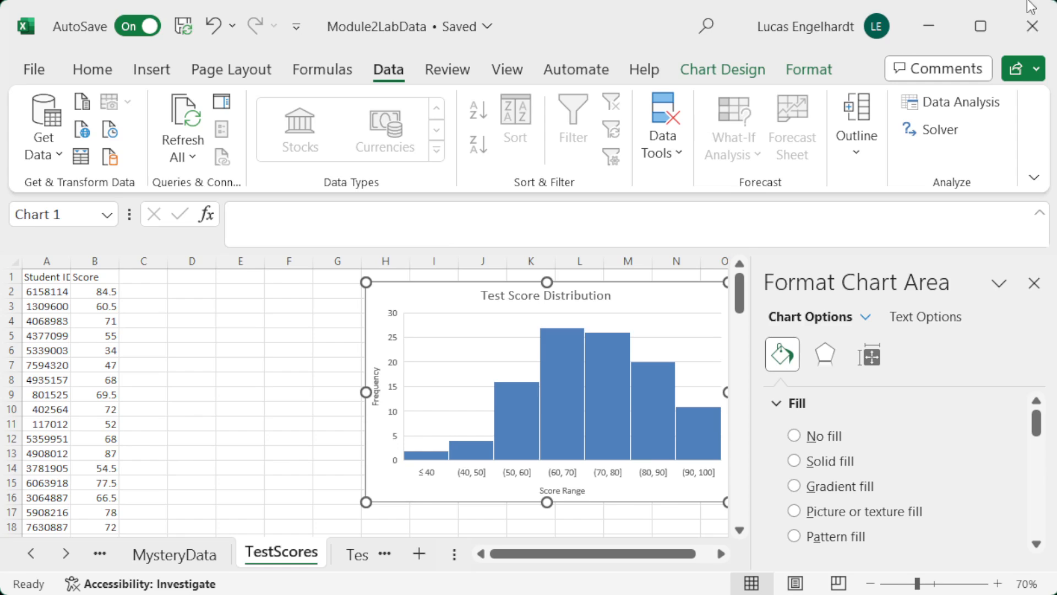
Step: Start a Descriptive Statistics analysis with the test scores in B2:B107 as the input range
left_click(984, 103)
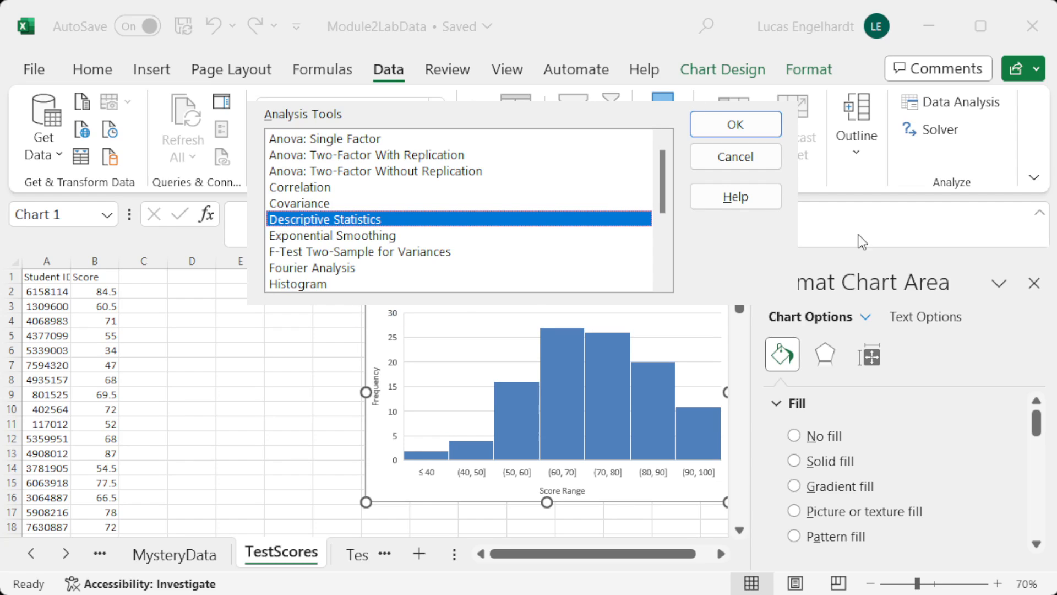
left_click(738, 129)
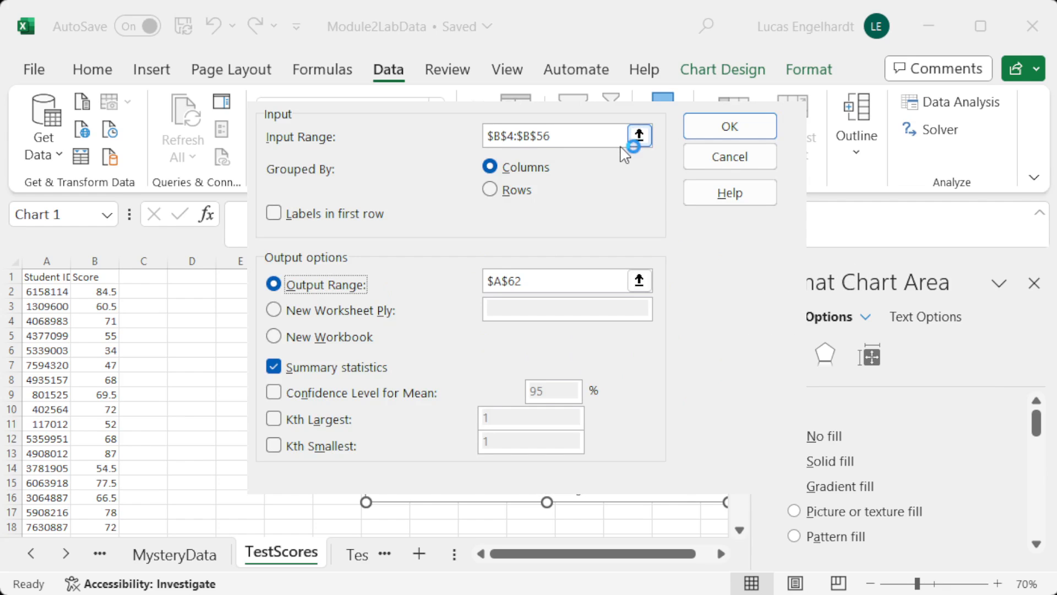
left_click(636, 136)
scroll(116, 385, "up", 1)
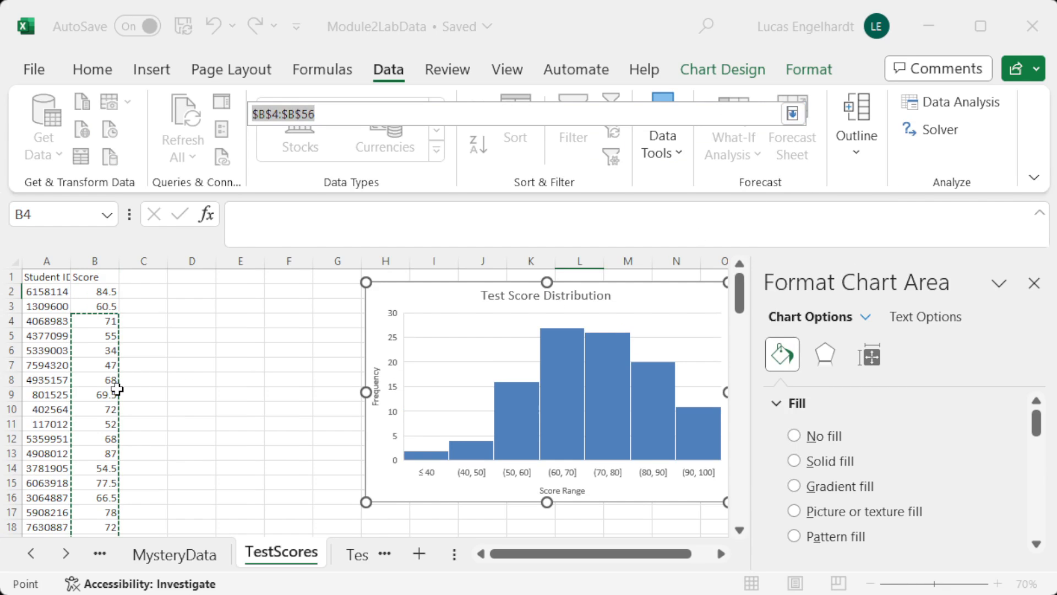
left_click_drag(105, 290, 98, 516)
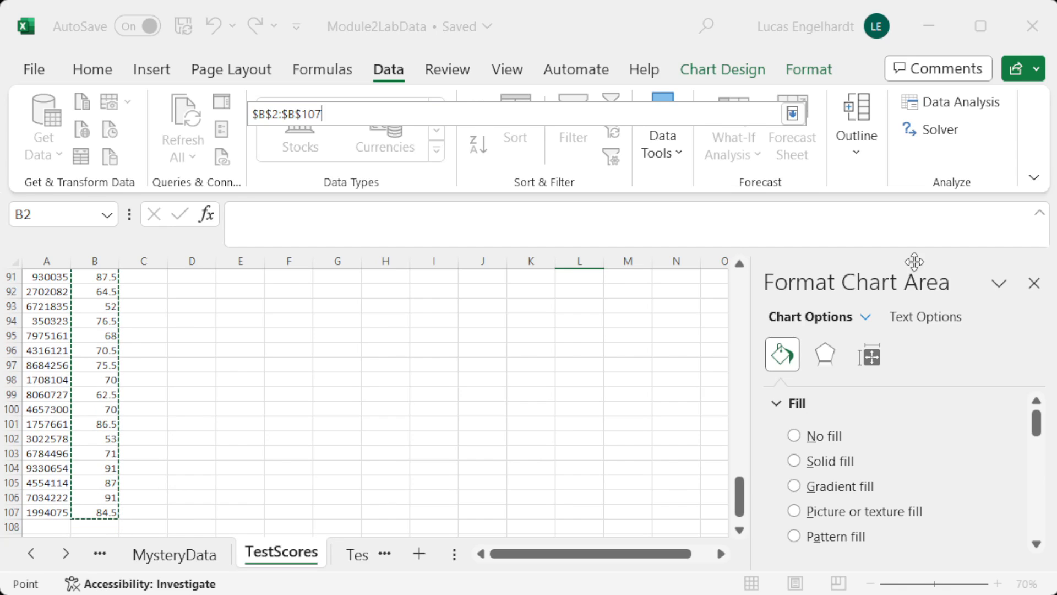
left_click(793, 114)
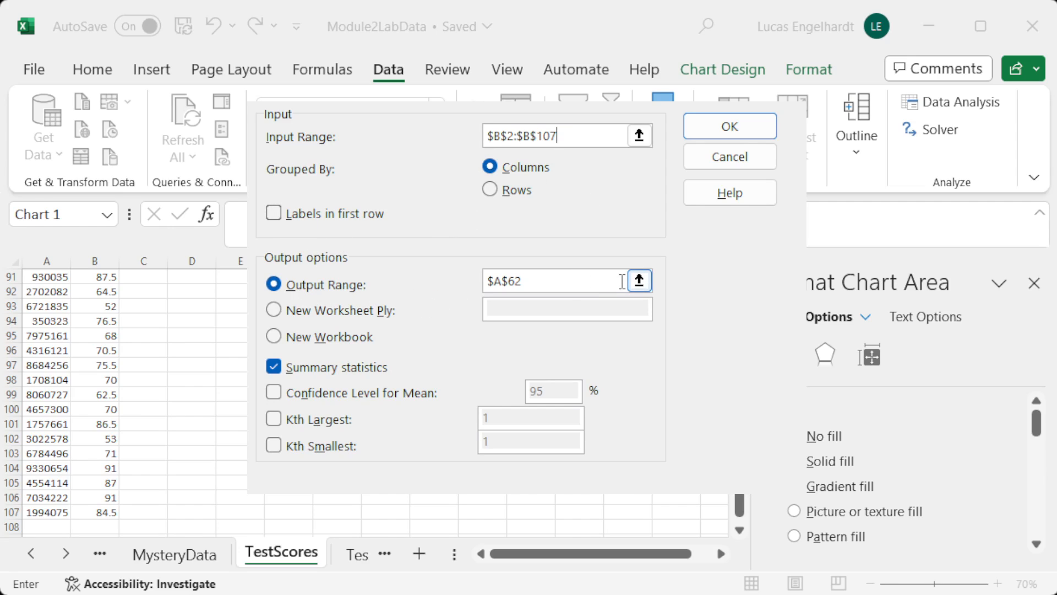
Step: Output the test score summary statistics starting at cell D1 and select their Kurtosis and Skewness rows for review
left_click(639, 281)
scroll(357, 330, "up", 11)
scroll(357, 331, "up", 9)
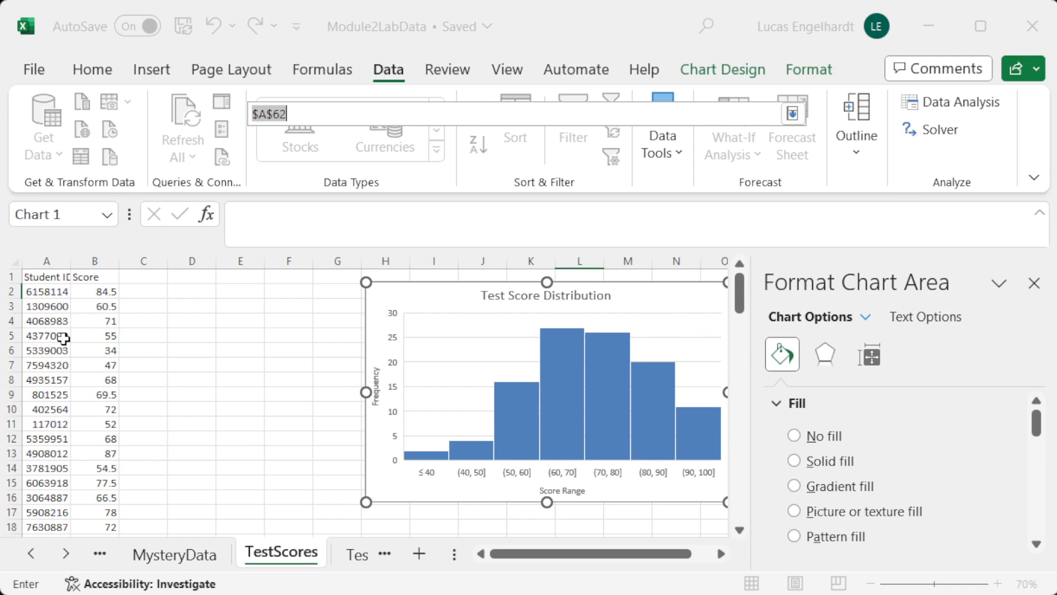
left_click(192, 277)
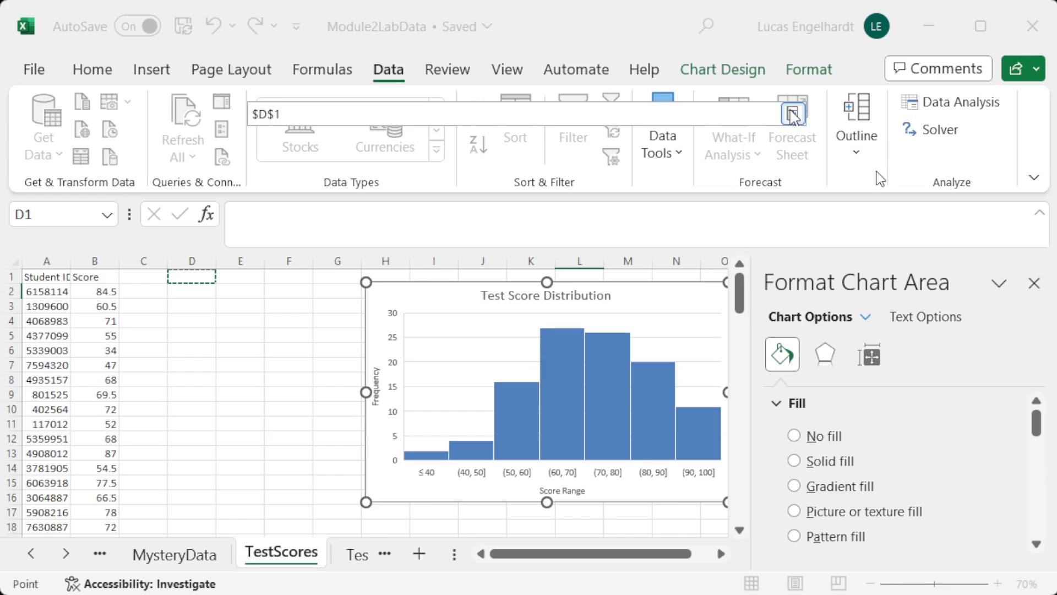
left_click(792, 114)
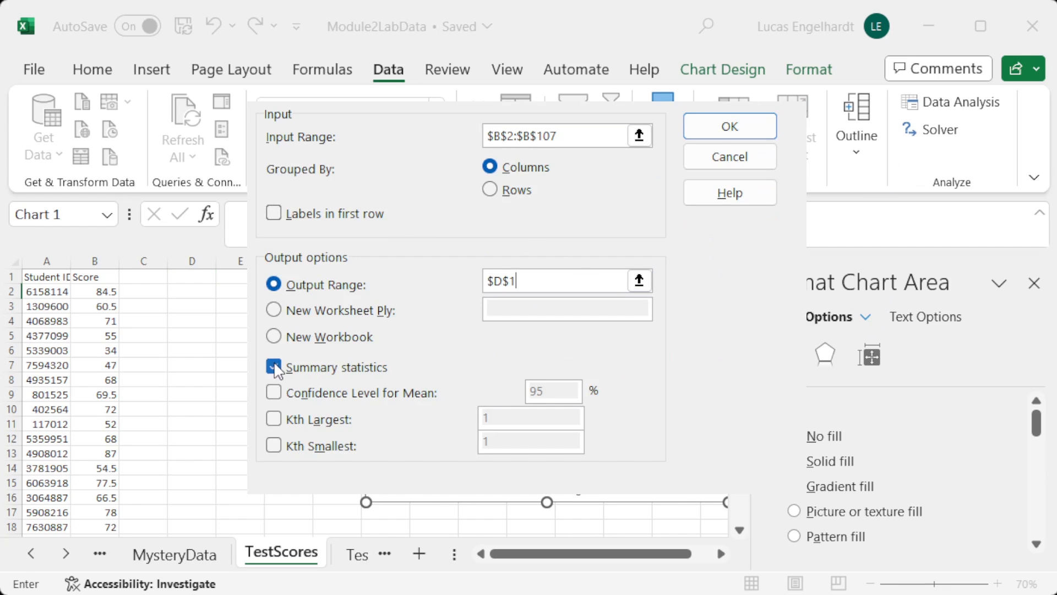
left_click(726, 132)
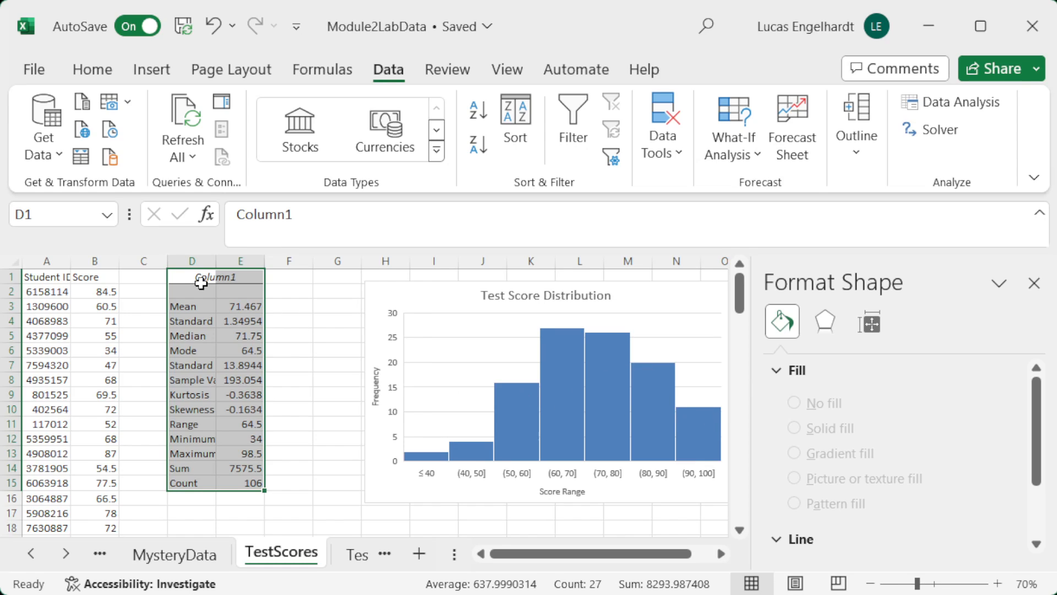
left_click_drag(208, 395, 229, 408)
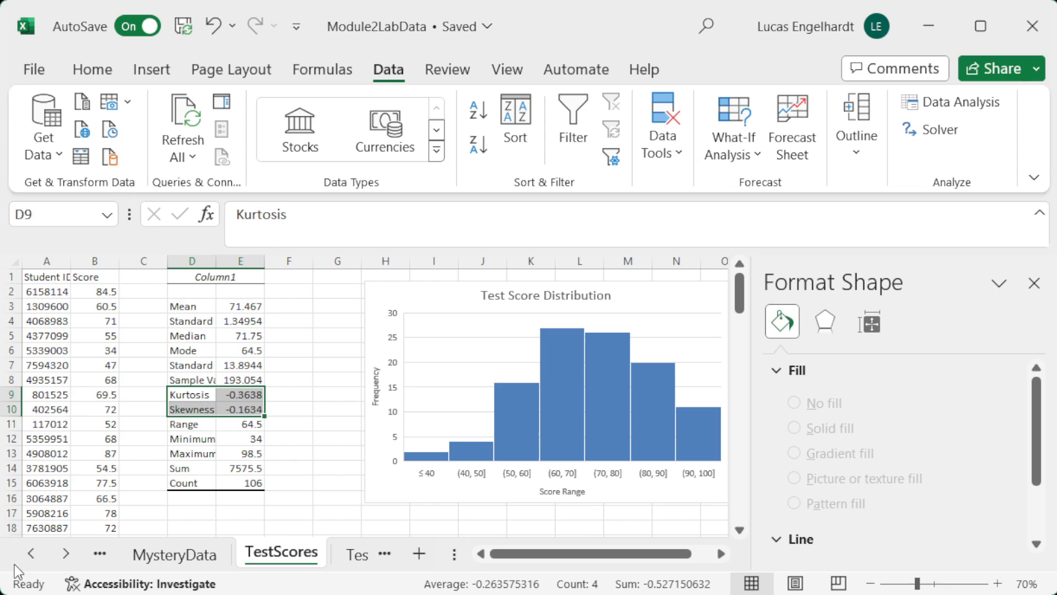
Step: Return to the Faculty Survey sheet and select the Kurtosis and Skewness rows of its summary statistics for comparison
left_click(31, 554)
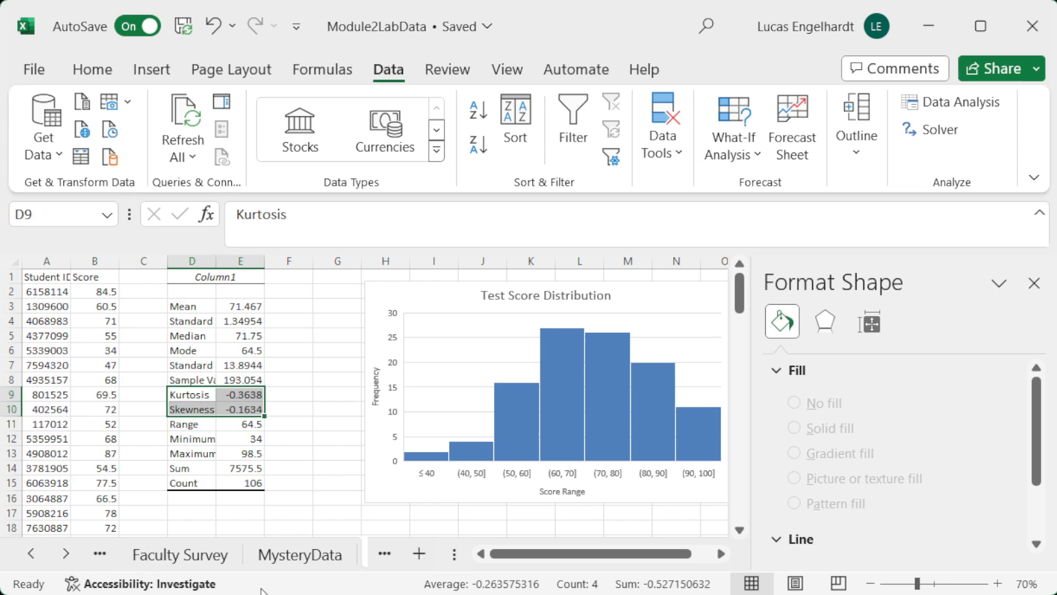
left_click(203, 557)
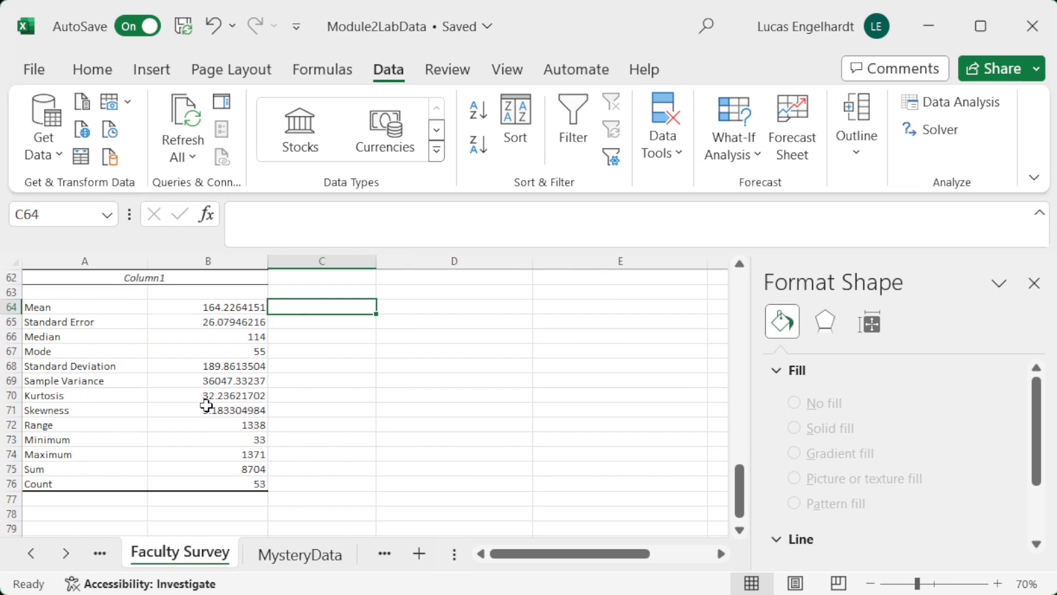
left_click_drag(92, 395, 185, 407)
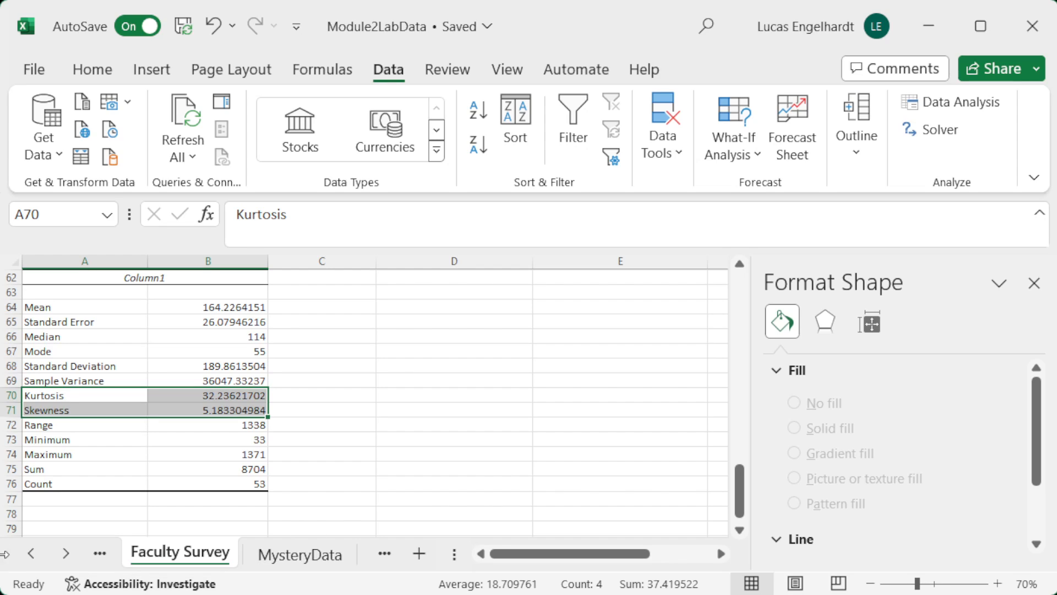
Step: Switch to the TestData2 sheet and insert a scatter chart from the Test 1 and Test 2 score columns
left_click(67, 554)
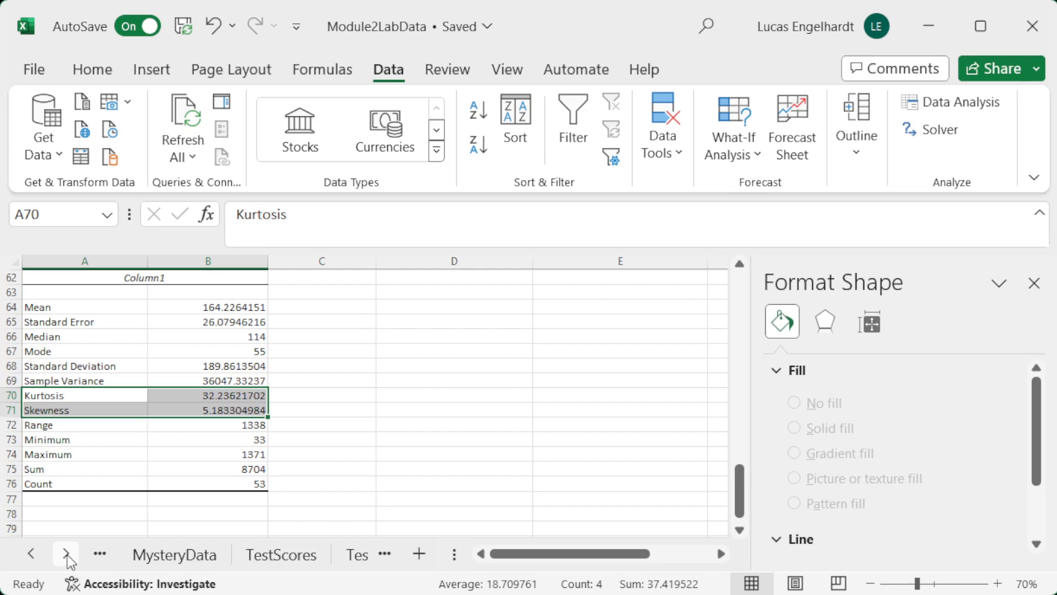
left_click(68, 554)
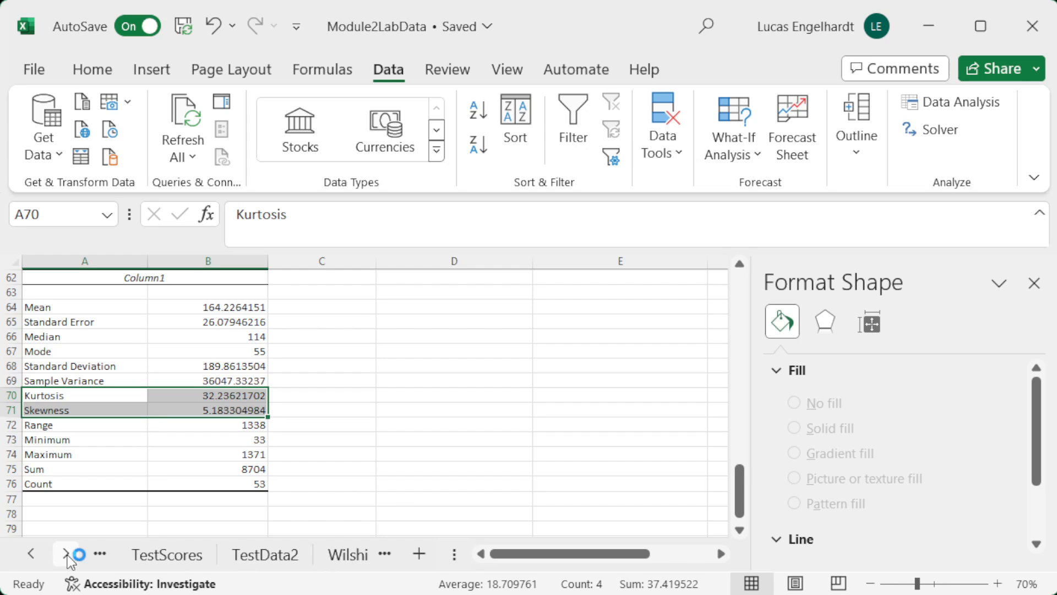
left_click(67, 554)
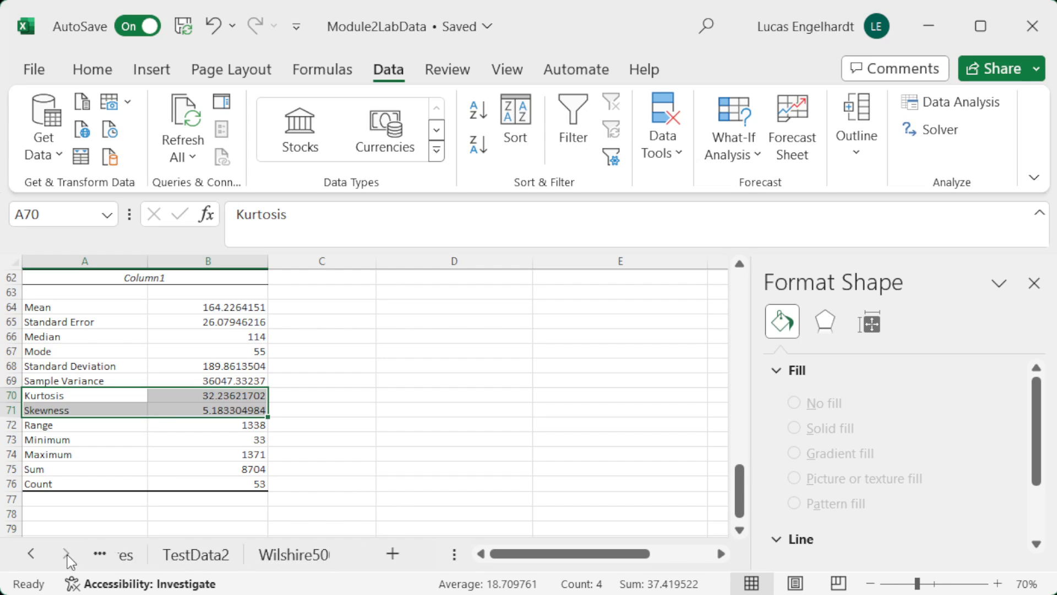
left_click(185, 556)
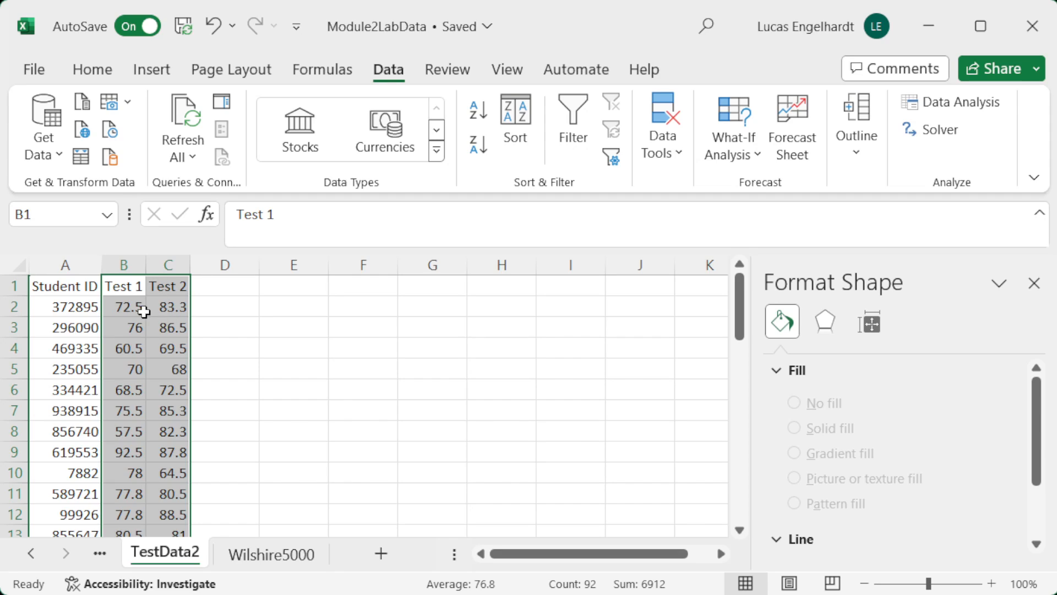
left_click_drag(125, 260, 182, 258)
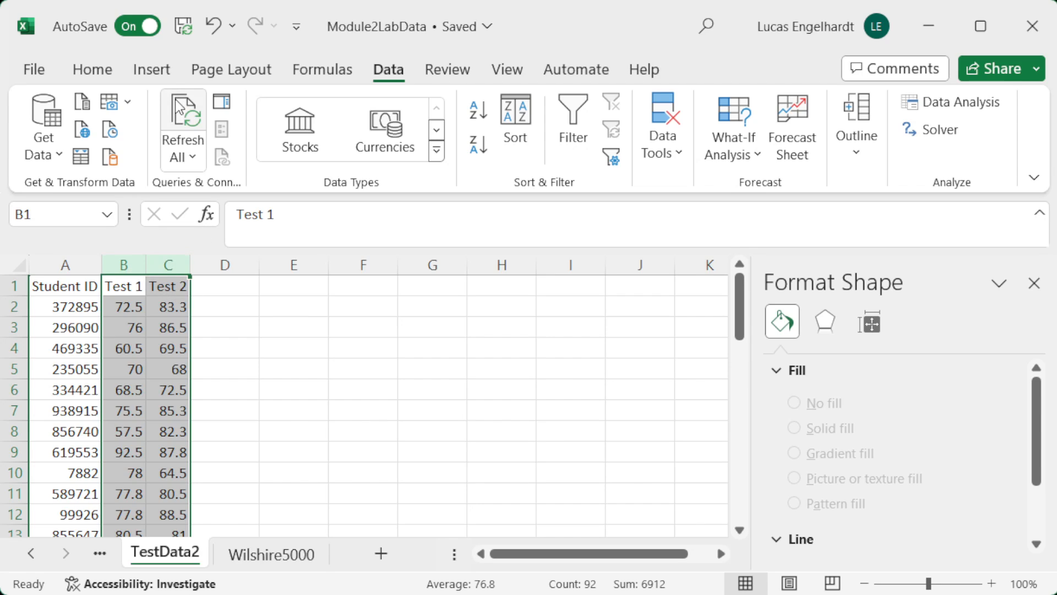
left_click(152, 69)
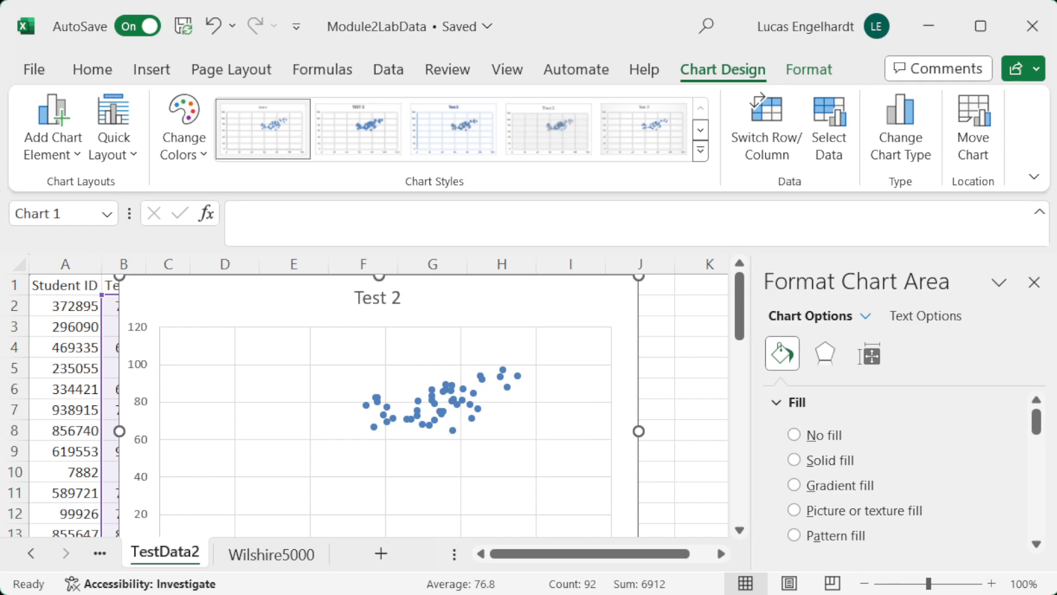
Step: Add axis titles to the scatter chart and name the horizontal axis "Test 1 Score"
left_click(864, 584)
left_click(865, 584)
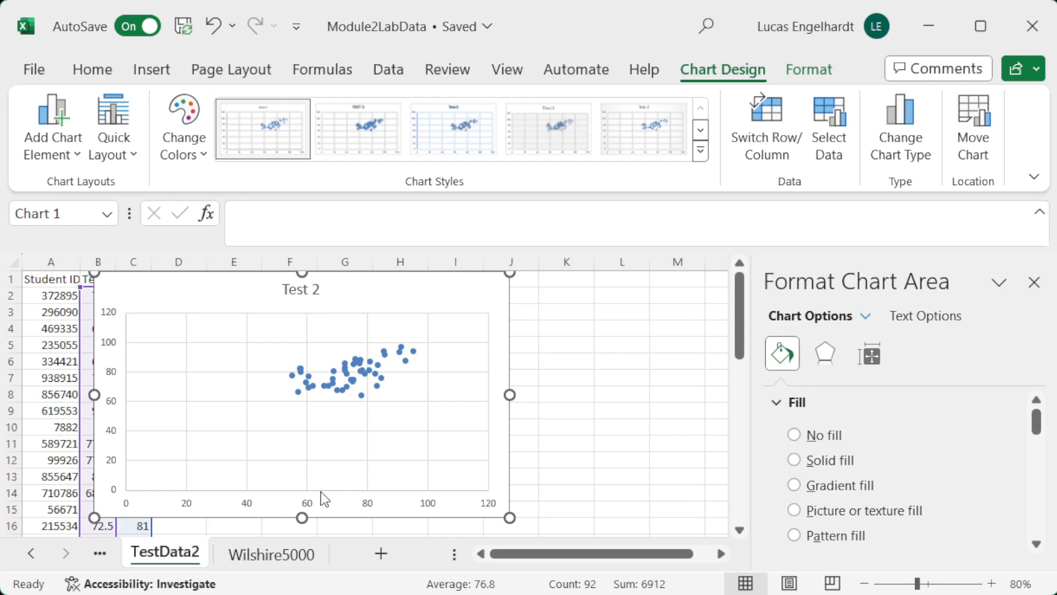
left_click(531, 285)
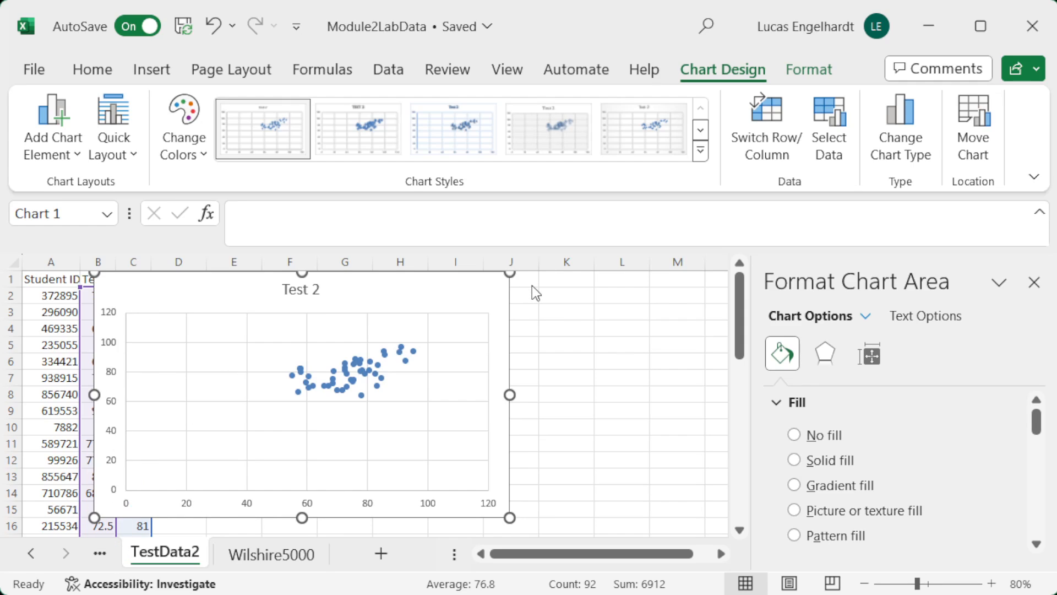
left_click(583, 333)
left_click(310, 497)
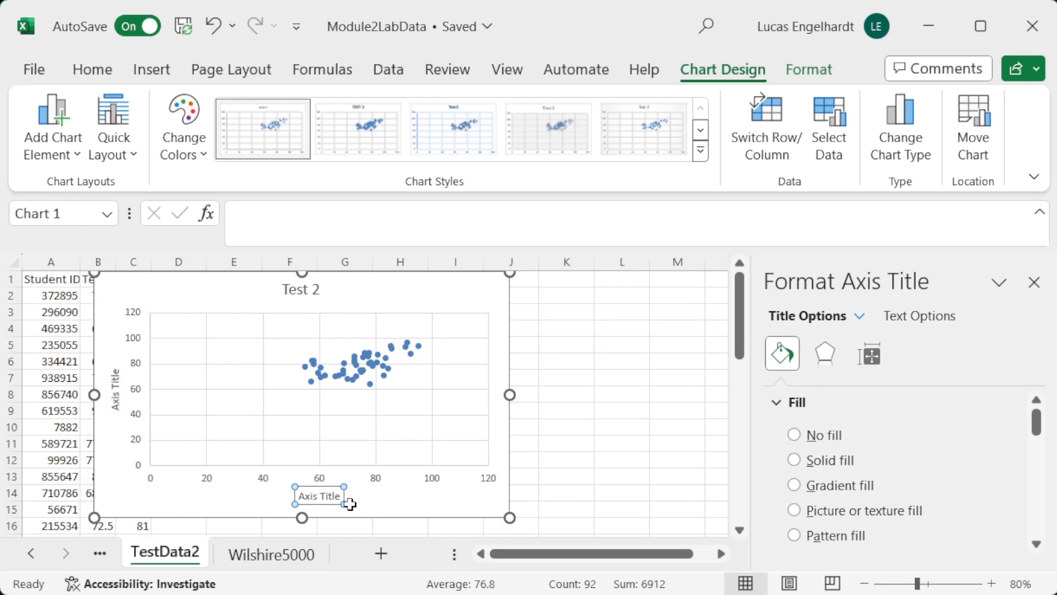
double_click(322, 497)
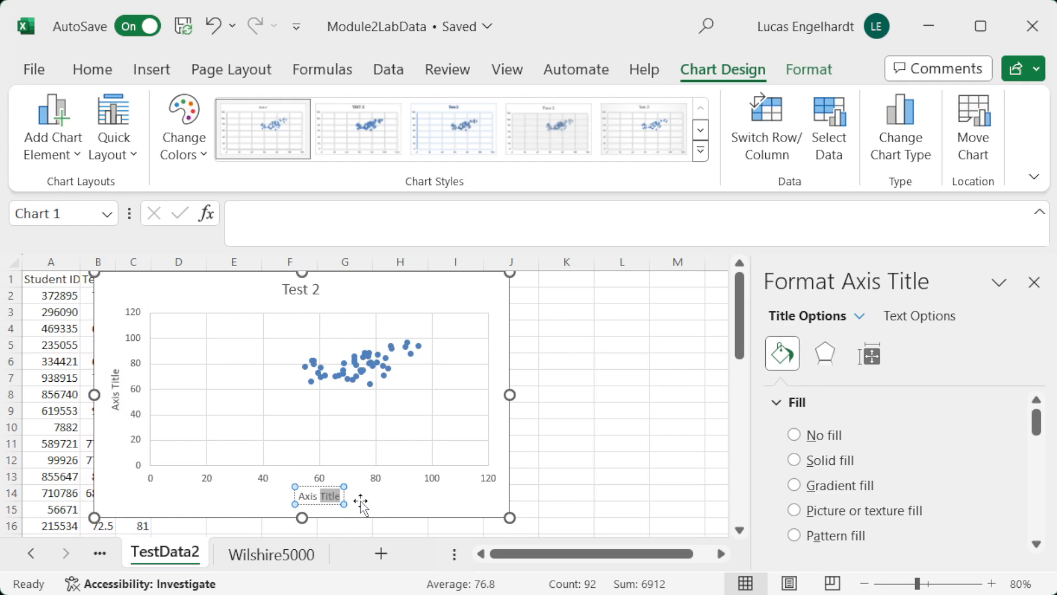
key("BackSpace")
key("BackSpace")
key("BackSpace")
key("BackSpace")
key("BackSpace")
key("BackSpace")
type("Test 1 Score")
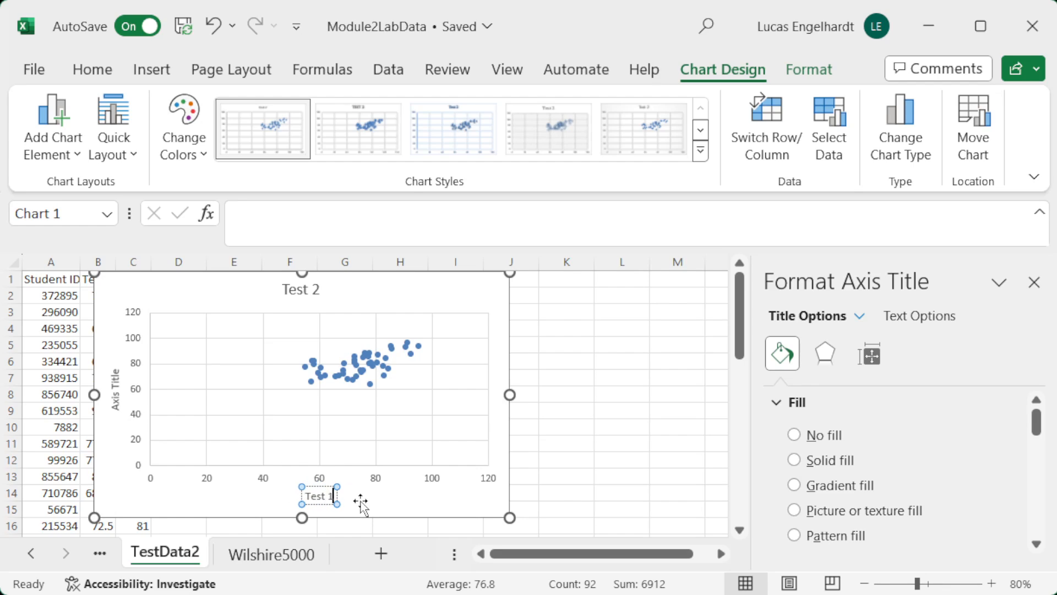
Step: Name the scatter chart's vertical axis "Test 2 Score" and delete the chart title
left_click(118, 389)
double_click(118, 387)
key("BackSpace")
key("BackSpace")
key("BackSpace")
key("BackSpace")
key("BackSpace")
key("BackSpace")
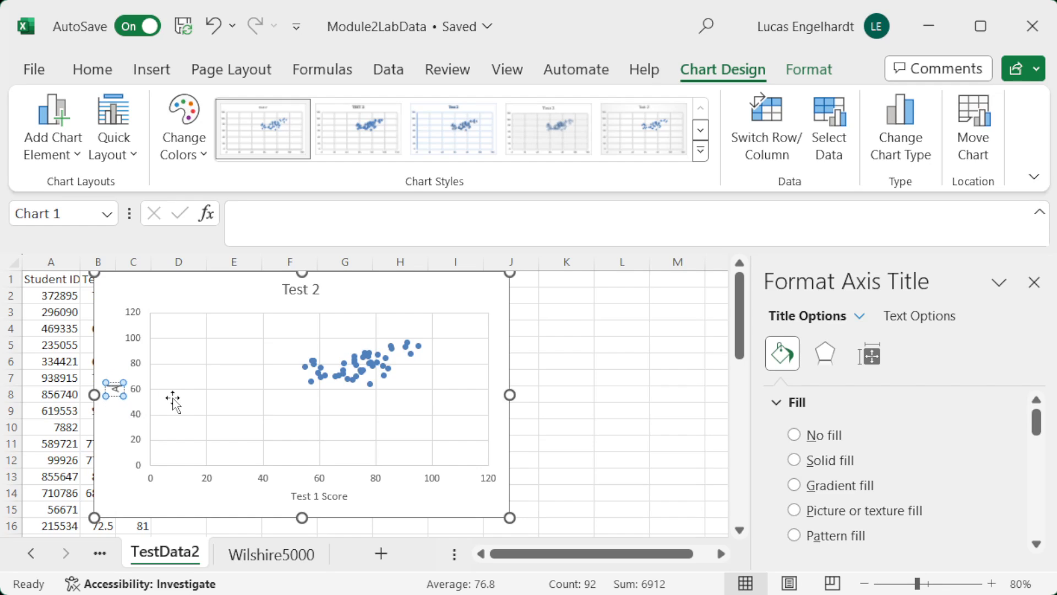
type("Test 2 Score")
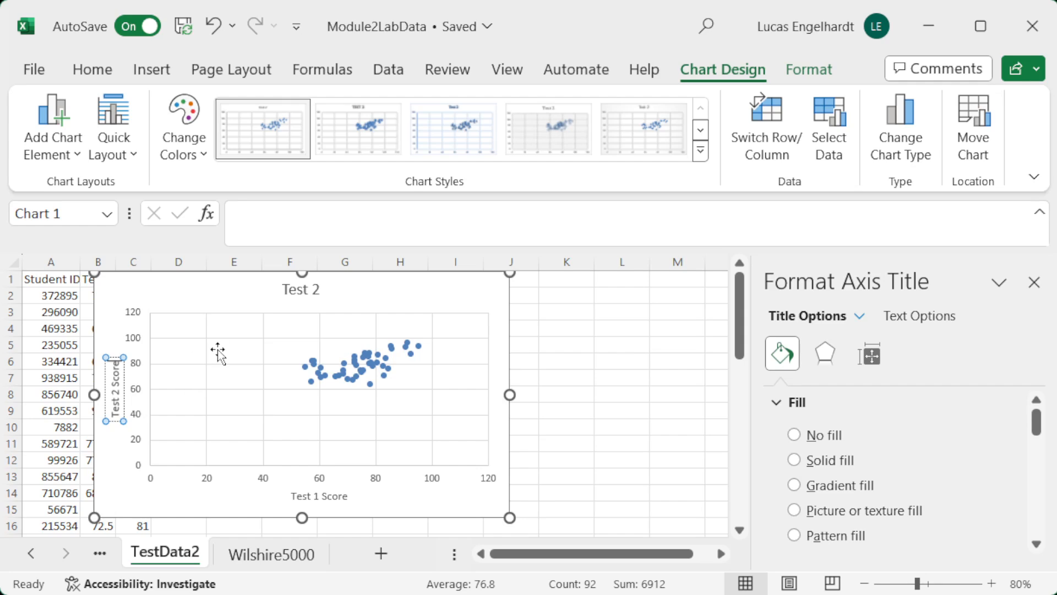
left_click(302, 290)
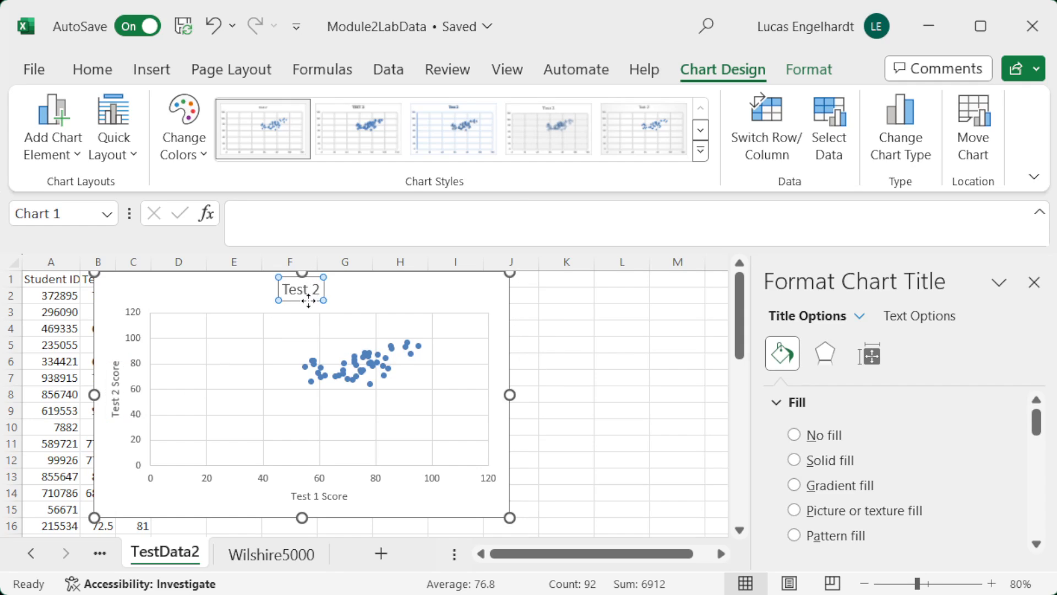
key("Delete")
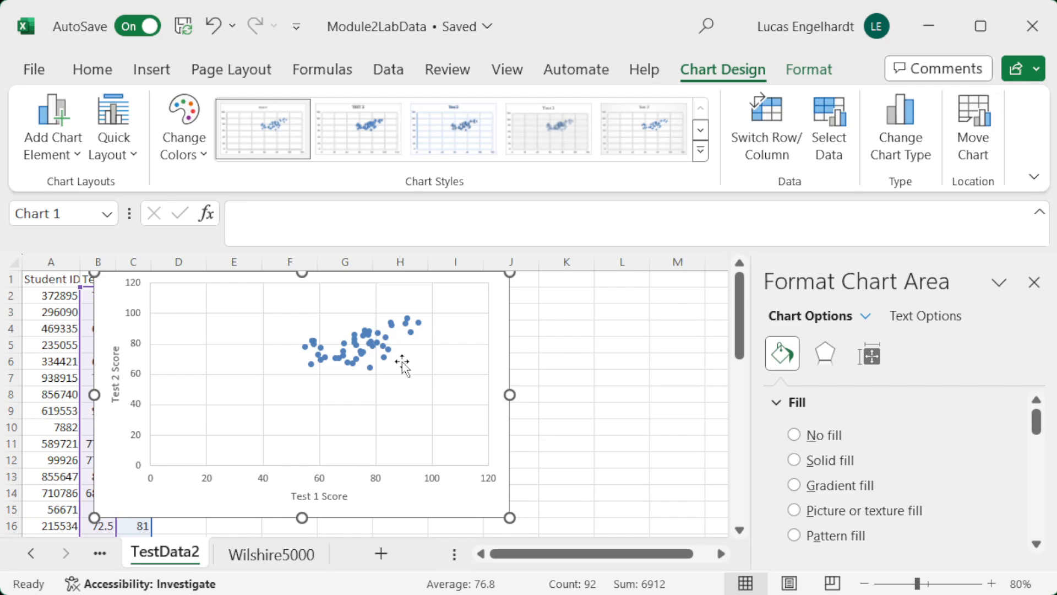
Step: Add a linear trendline to the scatter chart's data points, keeping the automatic trendline name
left_click(413, 334)
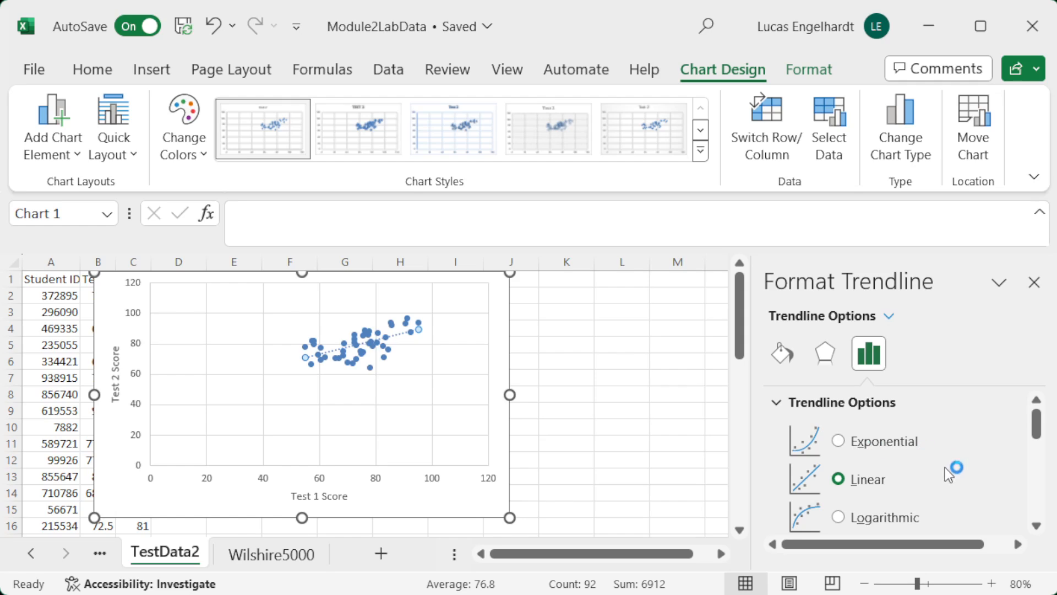
scroll(945, 468, "down", 1)
scroll(945, 468, "up", 1)
scroll(941, 455, "down", 1)
scroll(941, 455, "down", 1)
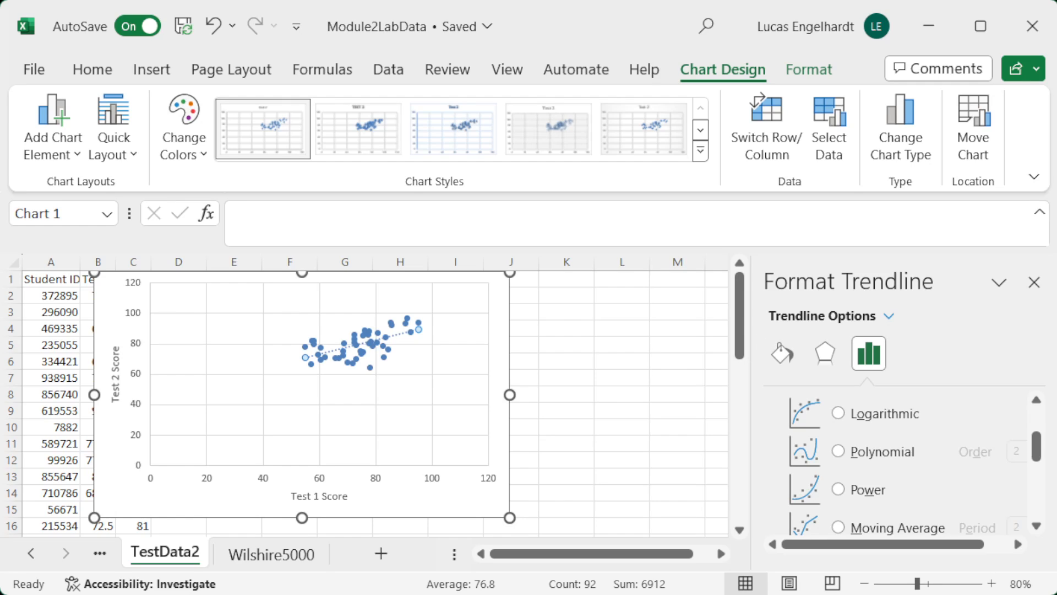
scroll(935, 474, "down", 1)
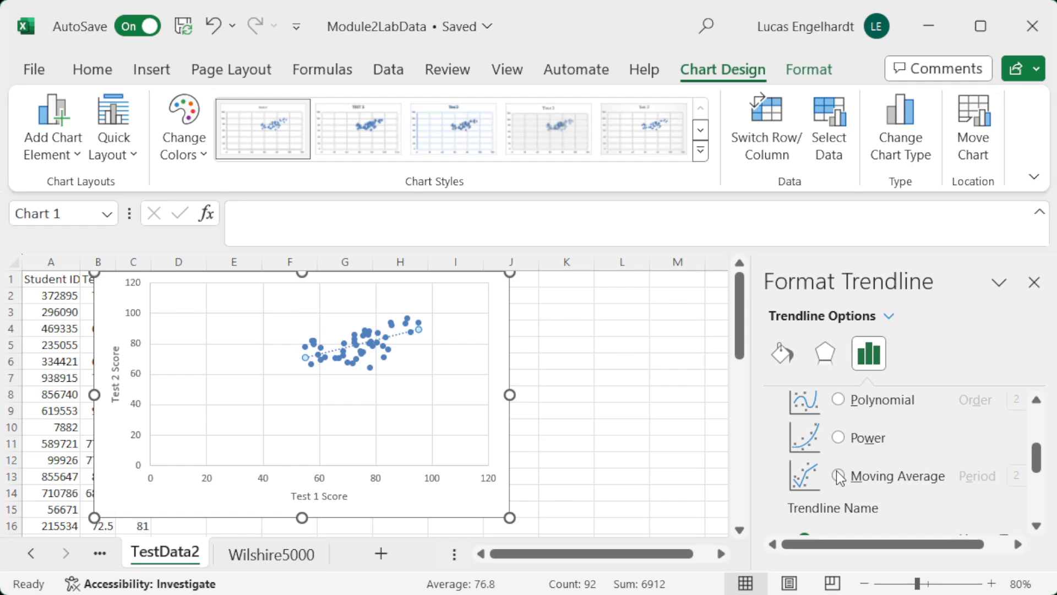
scroll(887, 464, "down", 2)
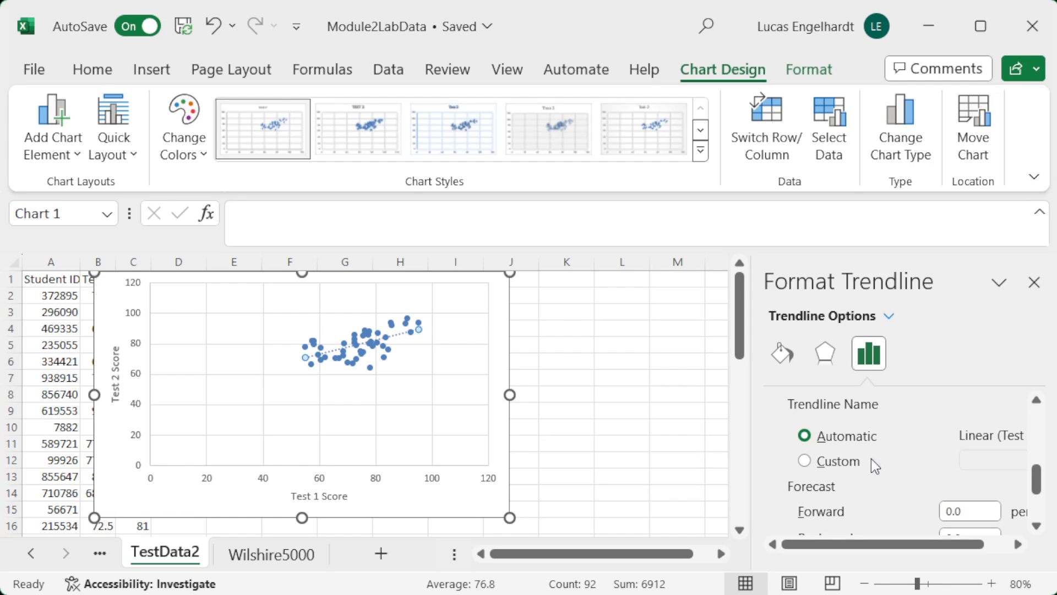
scroll(871, 463, "down", 1)
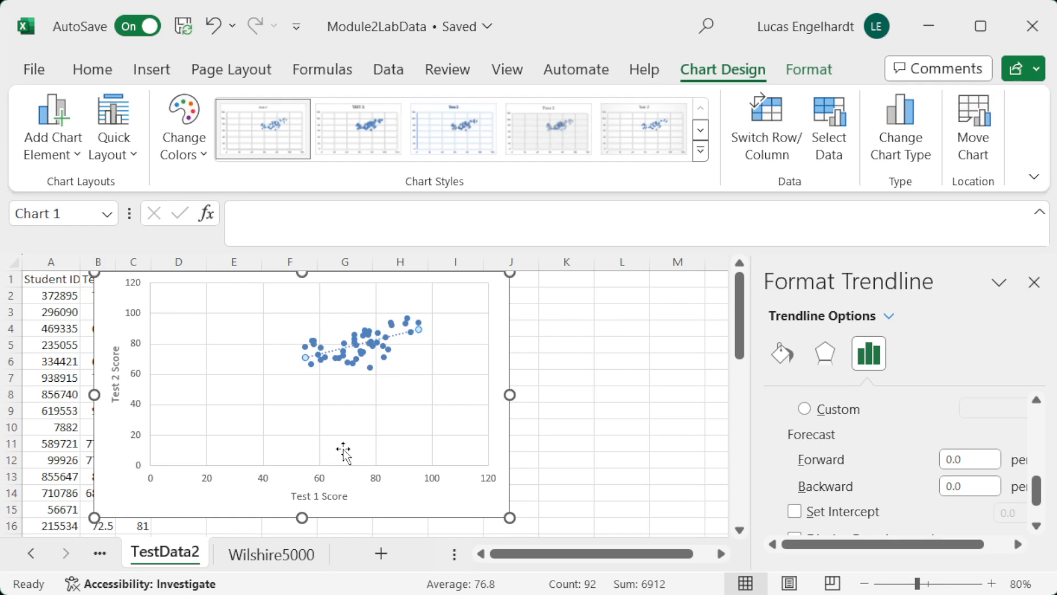
Step: Display the trendline's equation on the chart and move its label just below the data points
left_click(251, 377)
left_click(263, 369)
left_click(263, 370)
left_click(263, 369)
scroll(879, 475, "down", 2)
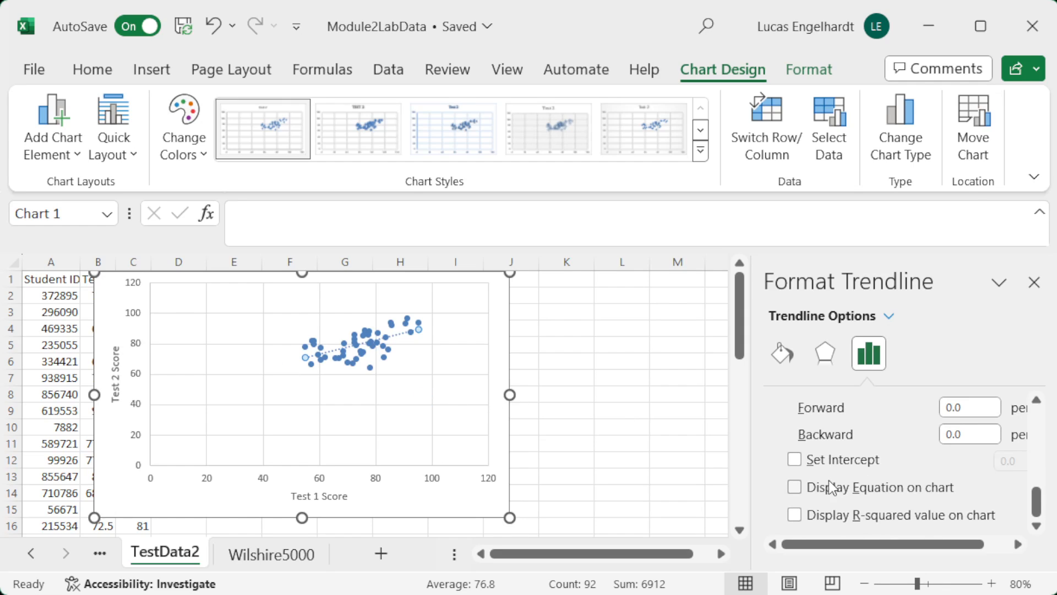
left_click(794, 487)
left_click_drag(353, 329, 384, 381)
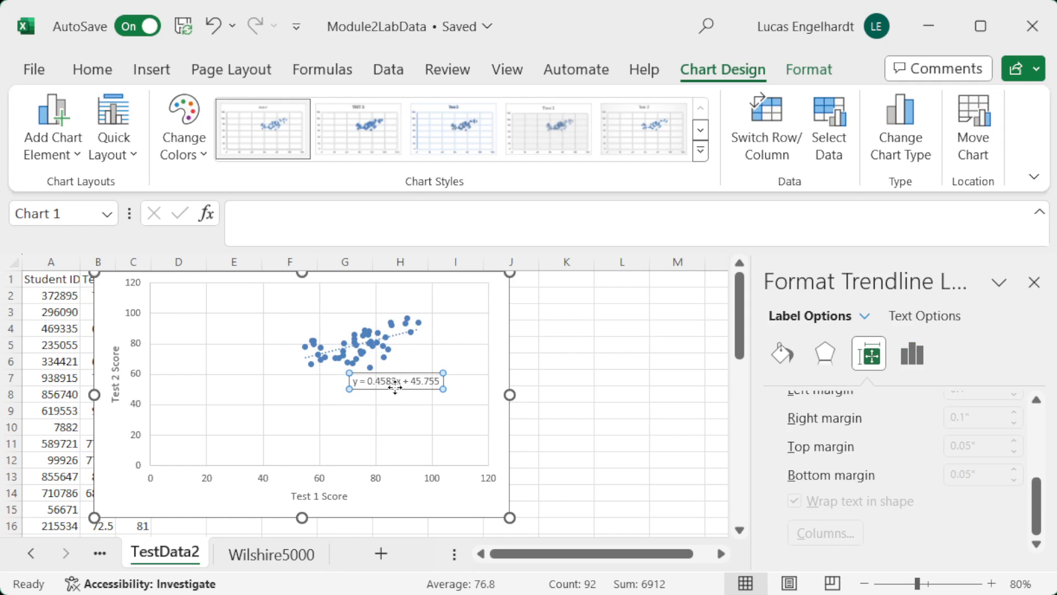
Step: Display the trendline's R-squared value on the chart and move the combined label further down, clear of the points
left_click(366, 381)
left_click(914, 354)
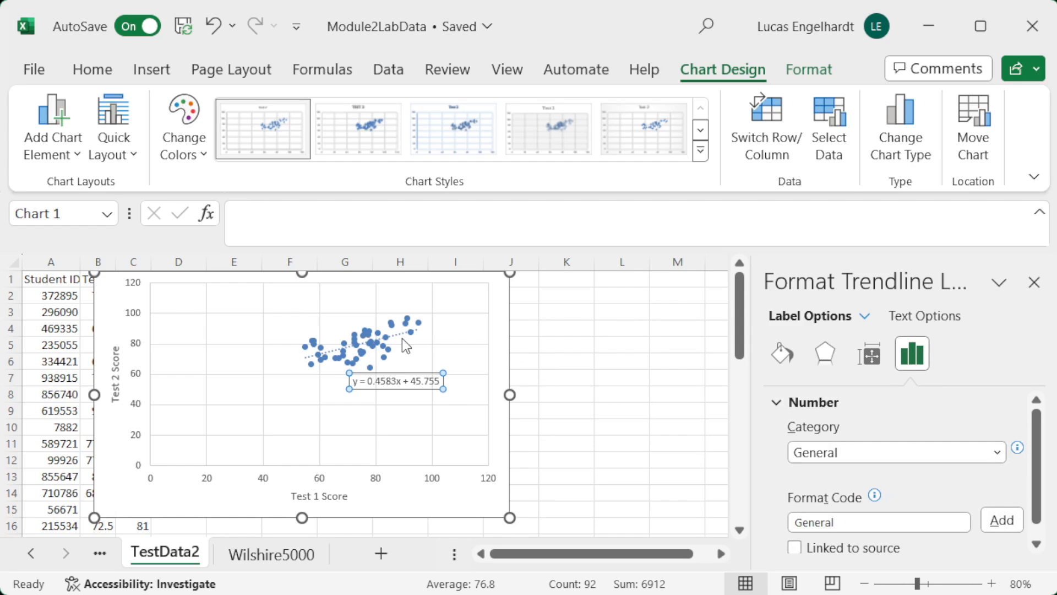
left_click(400, 333)
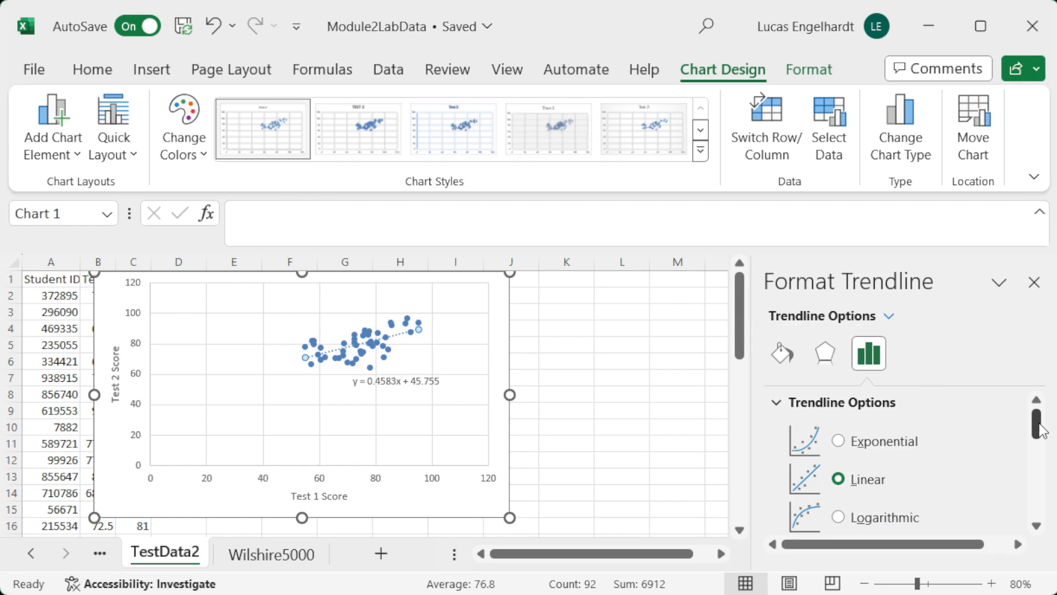
left_click_drag(1040, 430, 1040, 503)
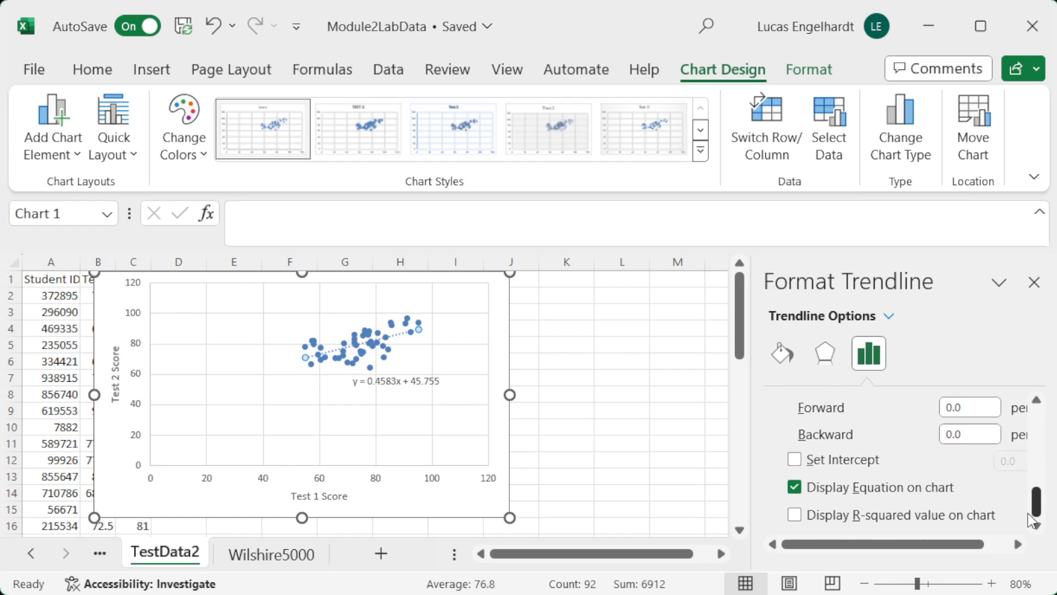
left_click(796, 514)
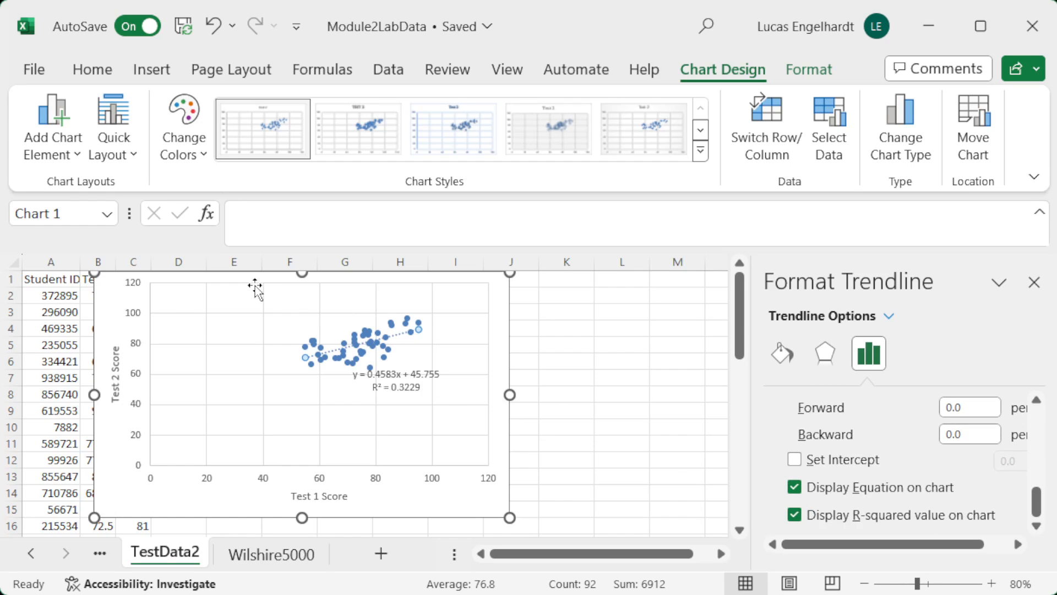
left_click(389, 390)
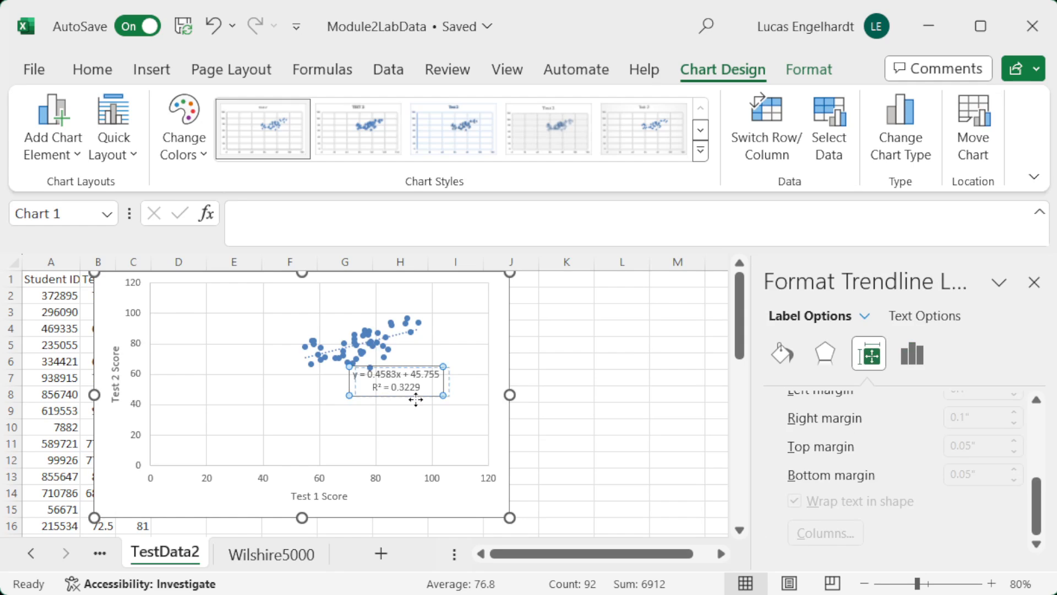
left_click_drag(416, 400, 433, 415)
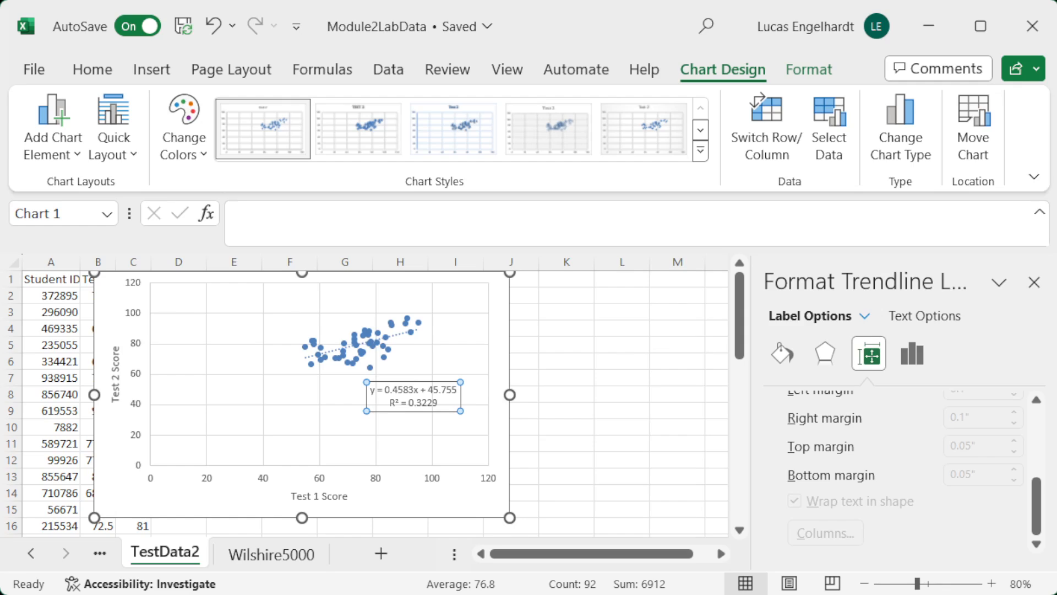
Step: Switch to the EmploymentData sheet and inspect the US Employment and Ohio Employment column headers
left_click(31, 553)
left_click(32, 552)
left_click(32, 553)
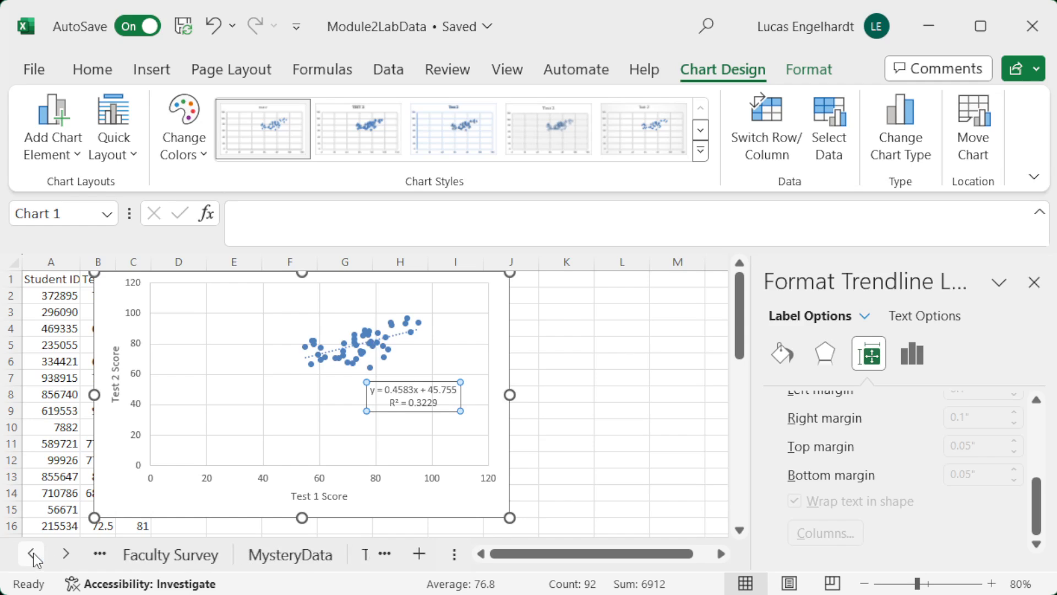
left_click(32, 553)
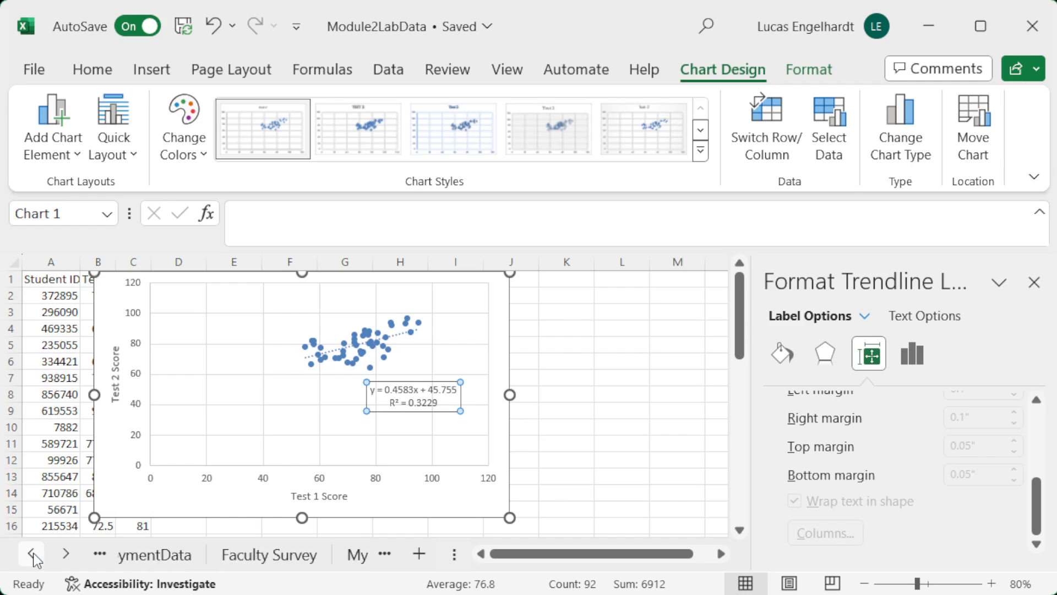
left_click(186, 553)
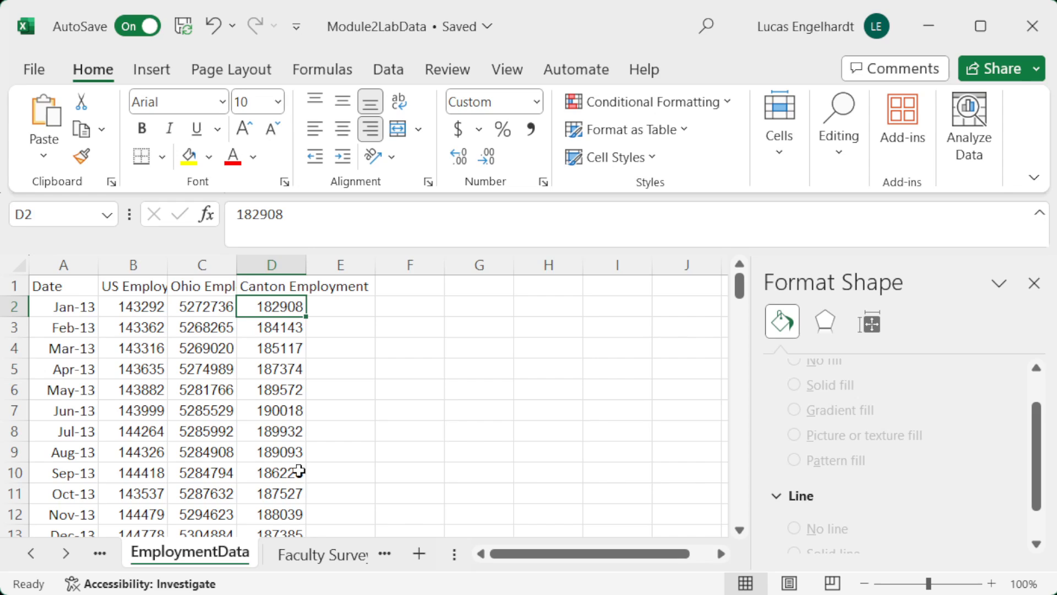
left_click(146, 284)
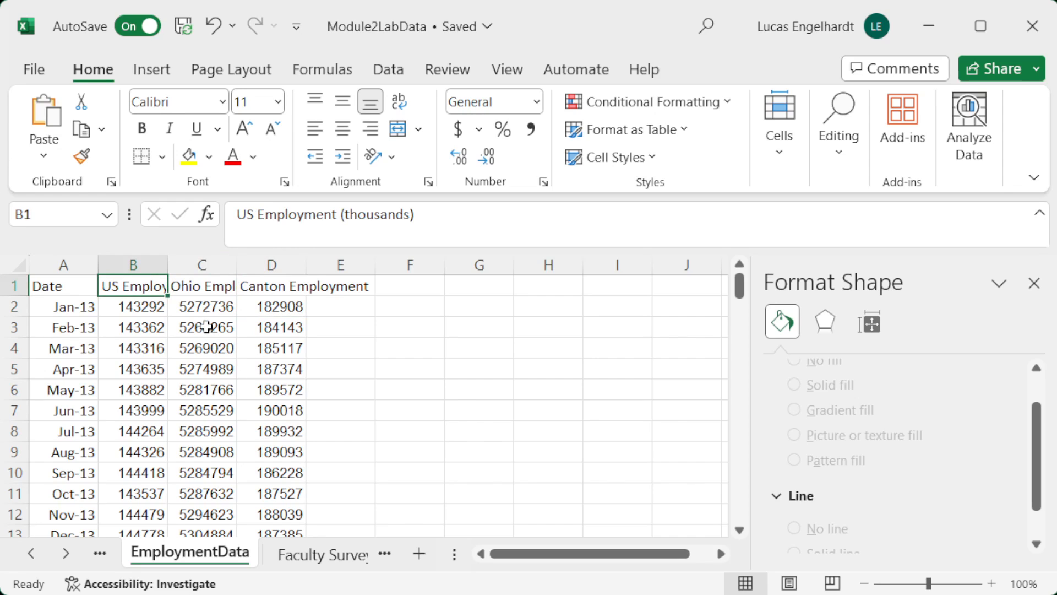
left_click(202, 286)
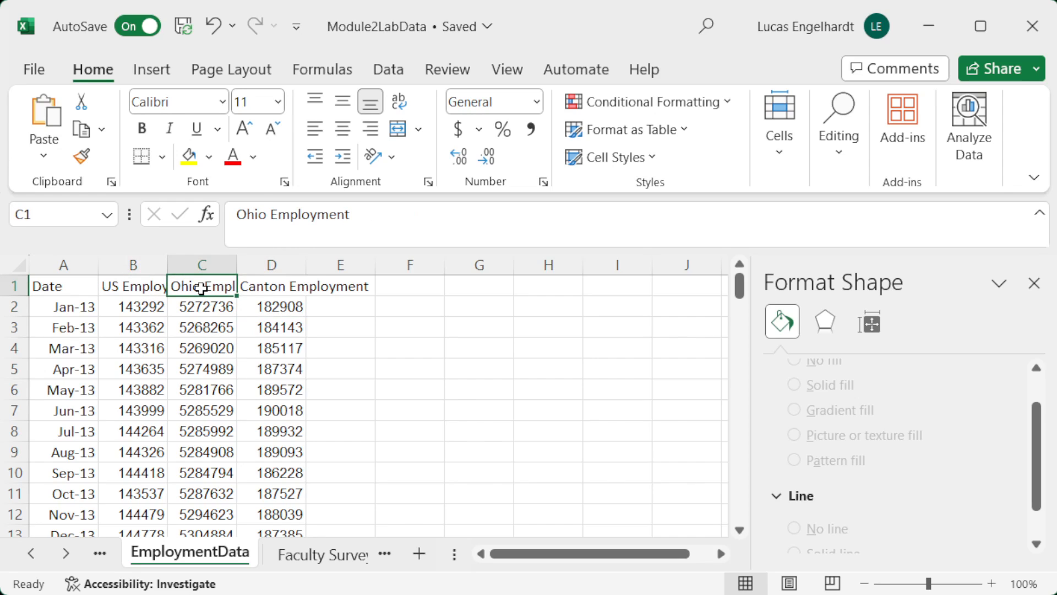
Step: Inspect the Canton and US Employment headers and the first Ohio and Canton employment values to compare their units
left_click(271, 287)
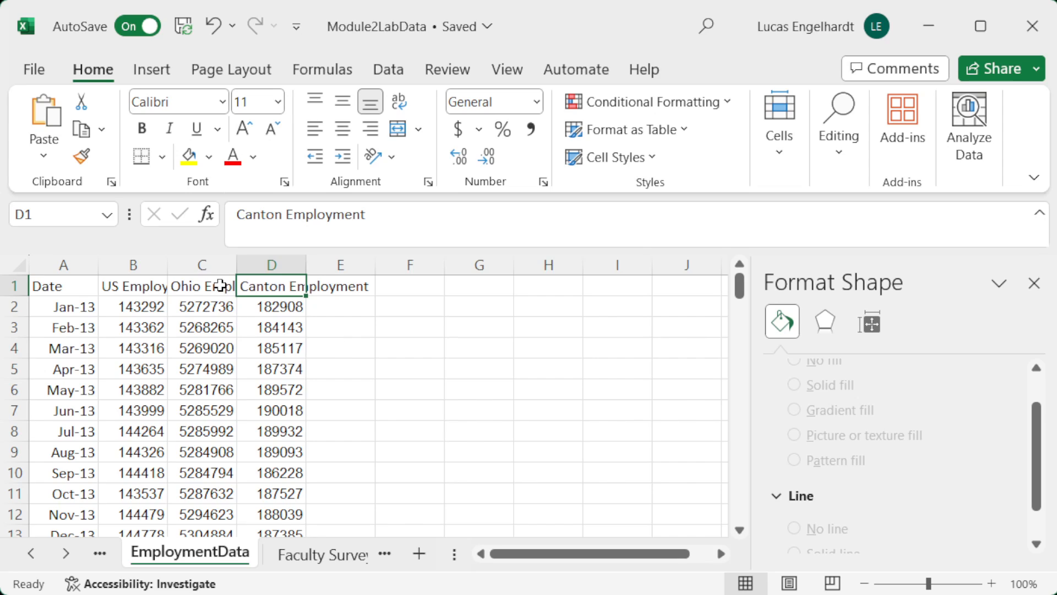
left_click(125, 287)
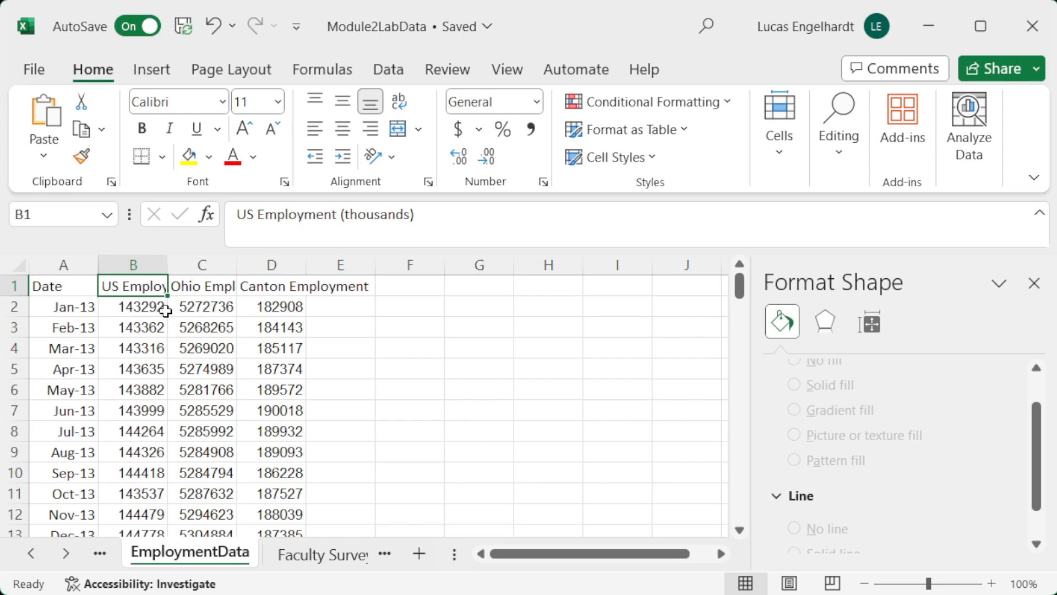
left_click(218, 311)
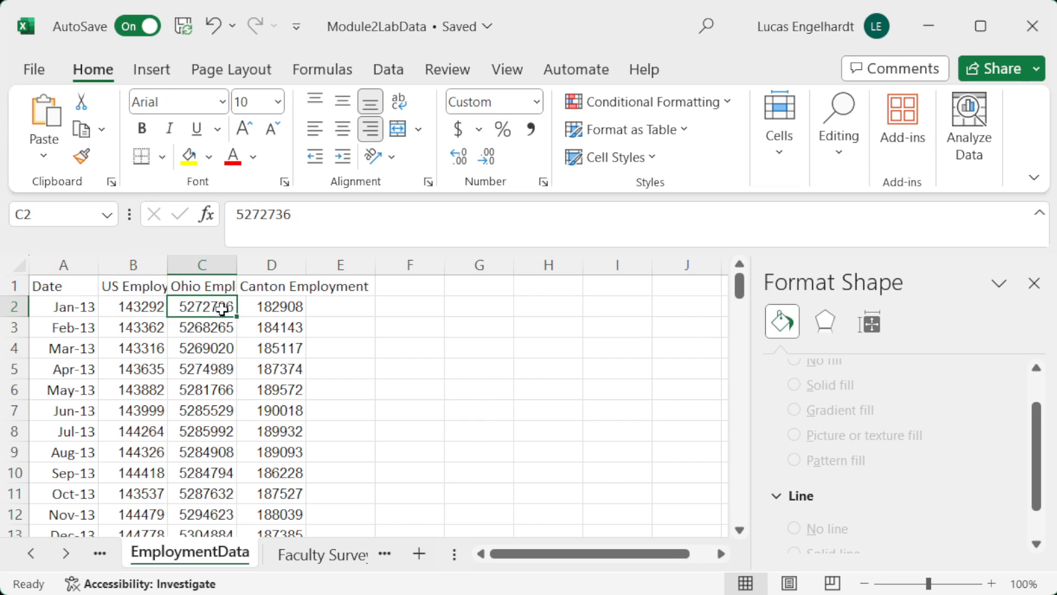
left_click(253, 312)
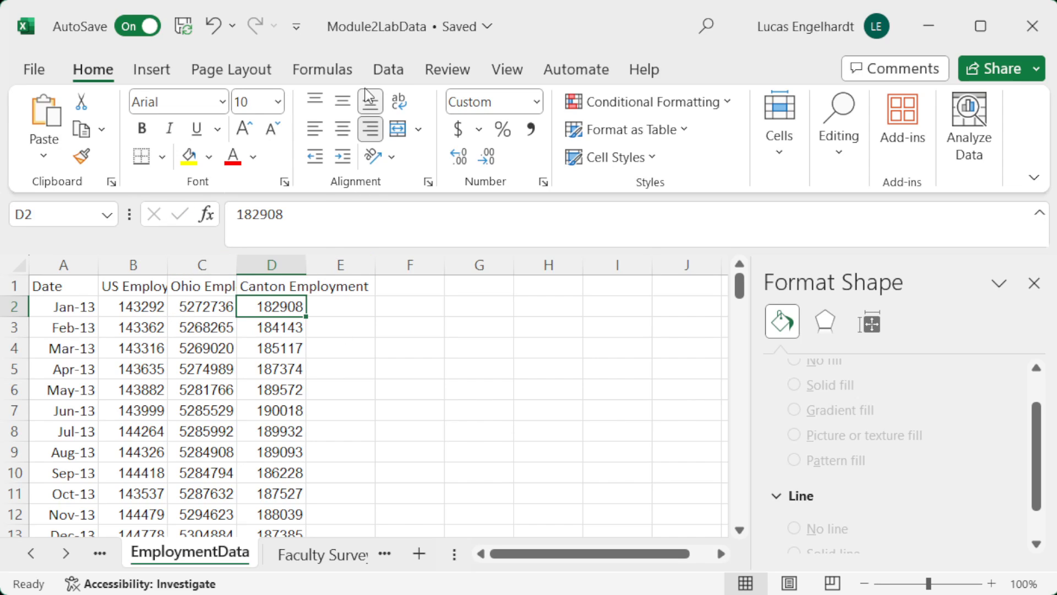
Step: Set up a Correlation analysis of the employment data in B1:D116, grouped by columns, with labels in the first row
left_click(379, 70)
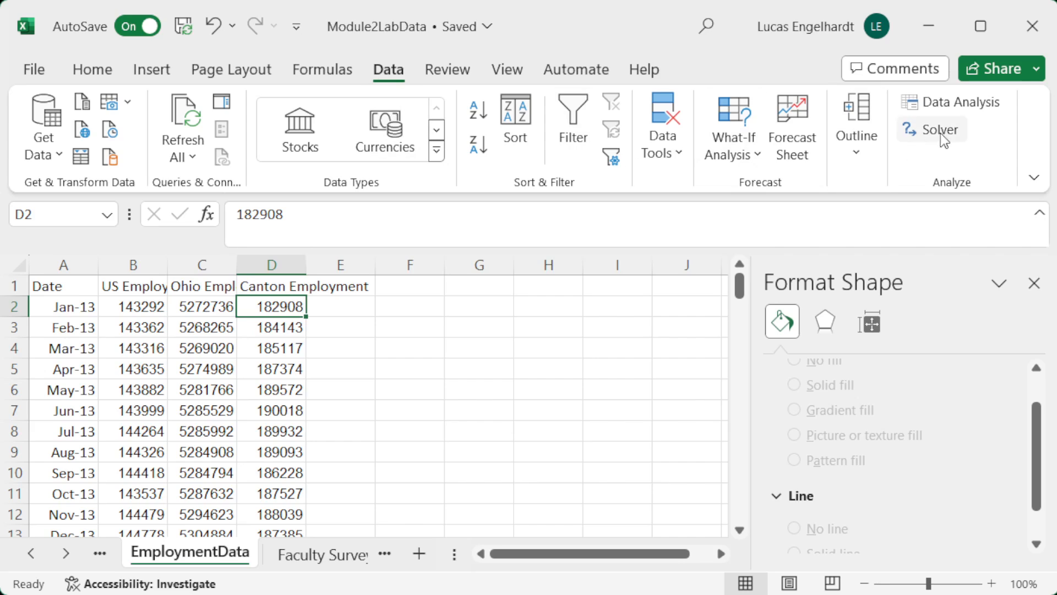
left_click(936, 103)
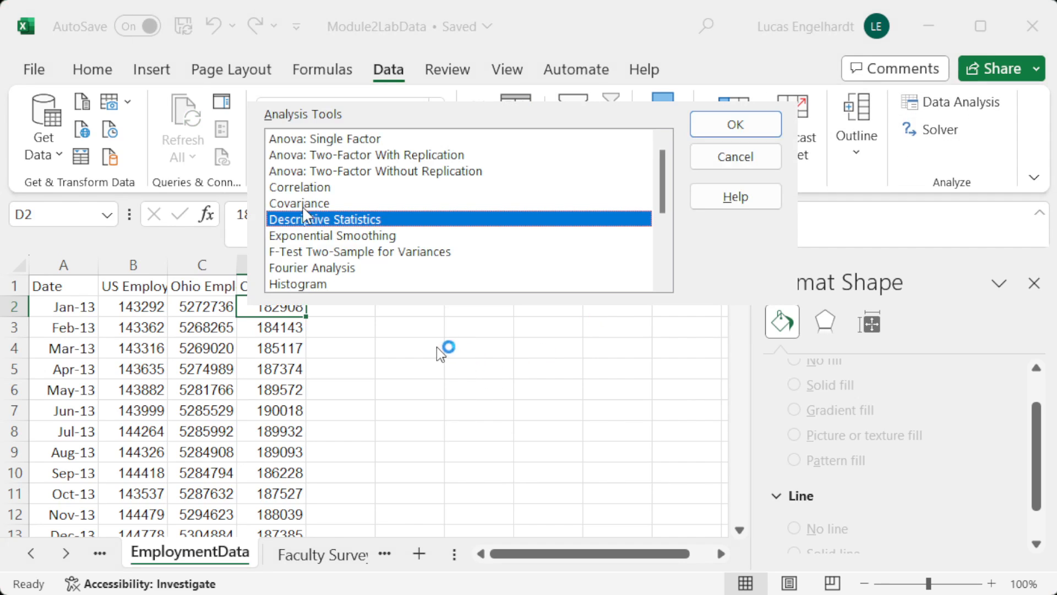
key("Up")
key("Up")
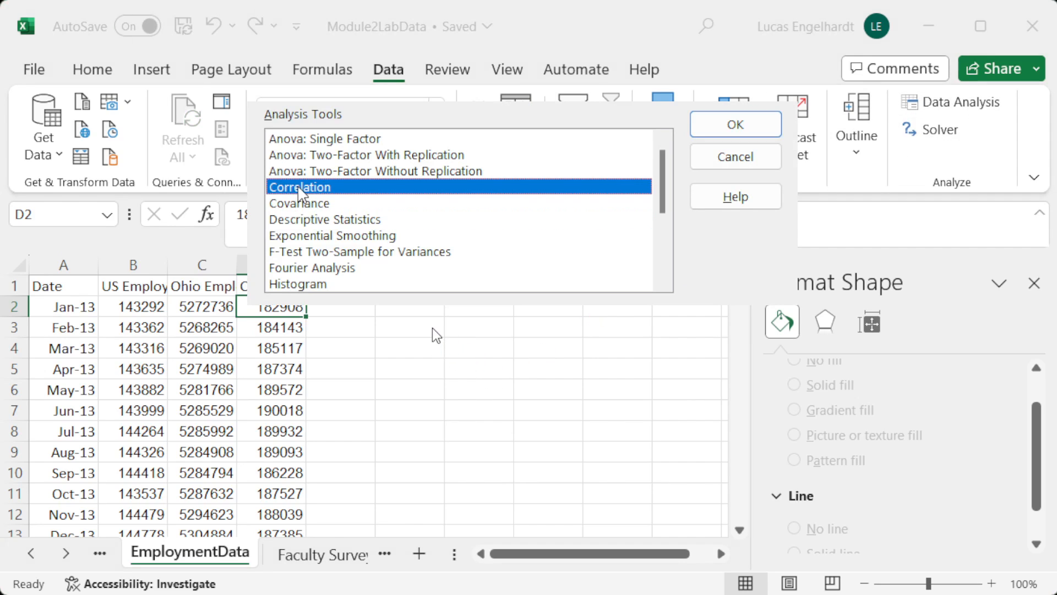
left_click(749, 132)
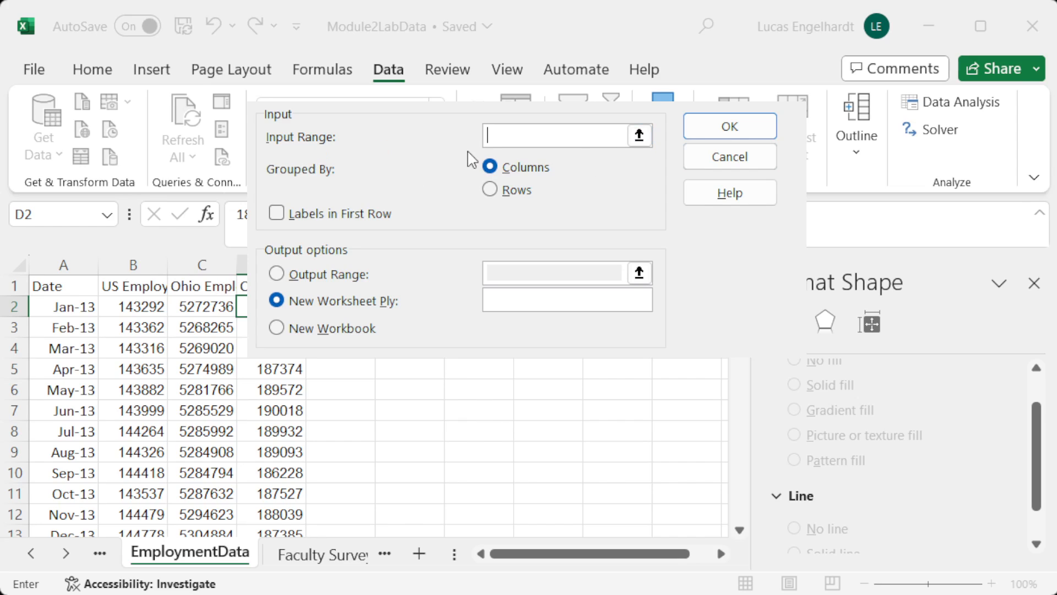
left_click(630, 137)
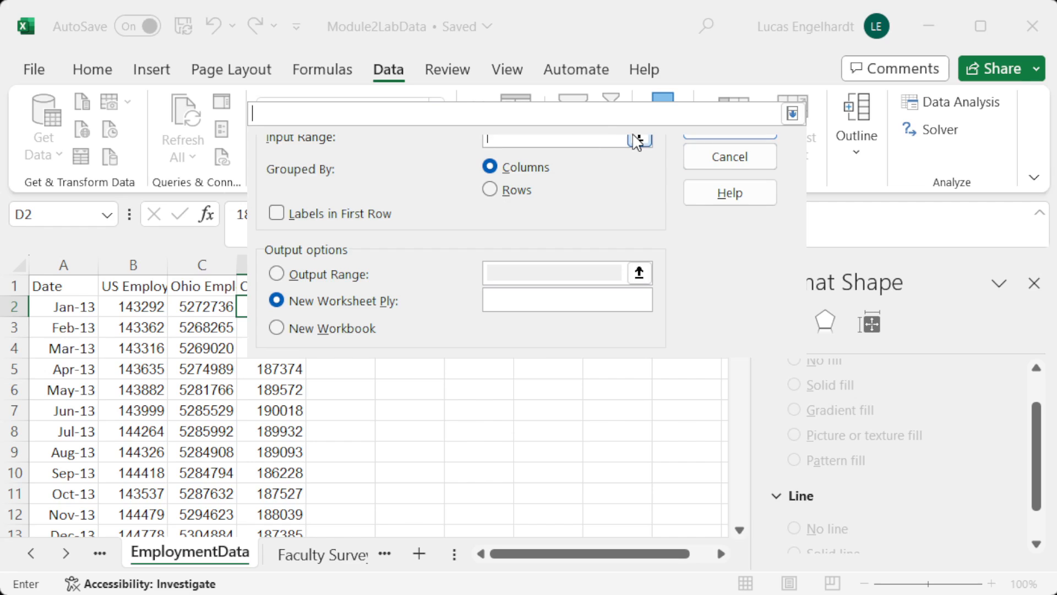
left_click_drag(127, 288, 275, 490)
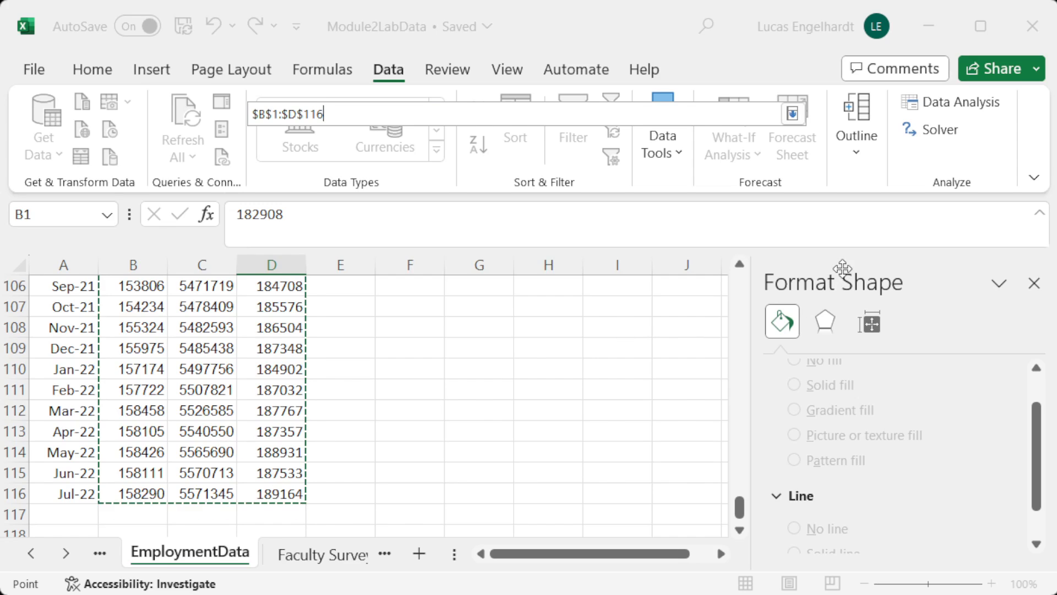
left_click(796, 114)
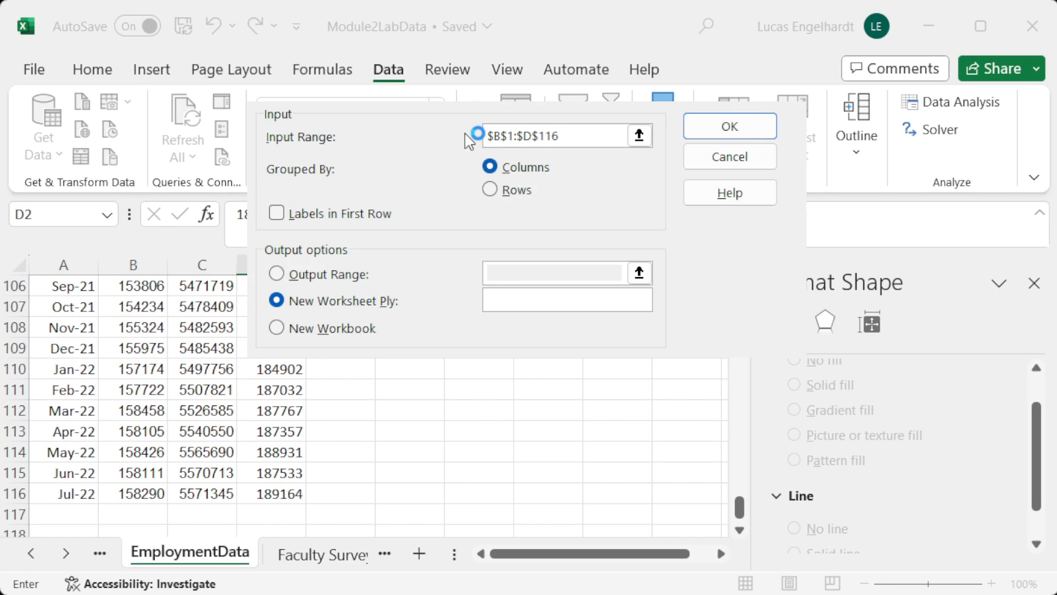
left_click(278, 214)
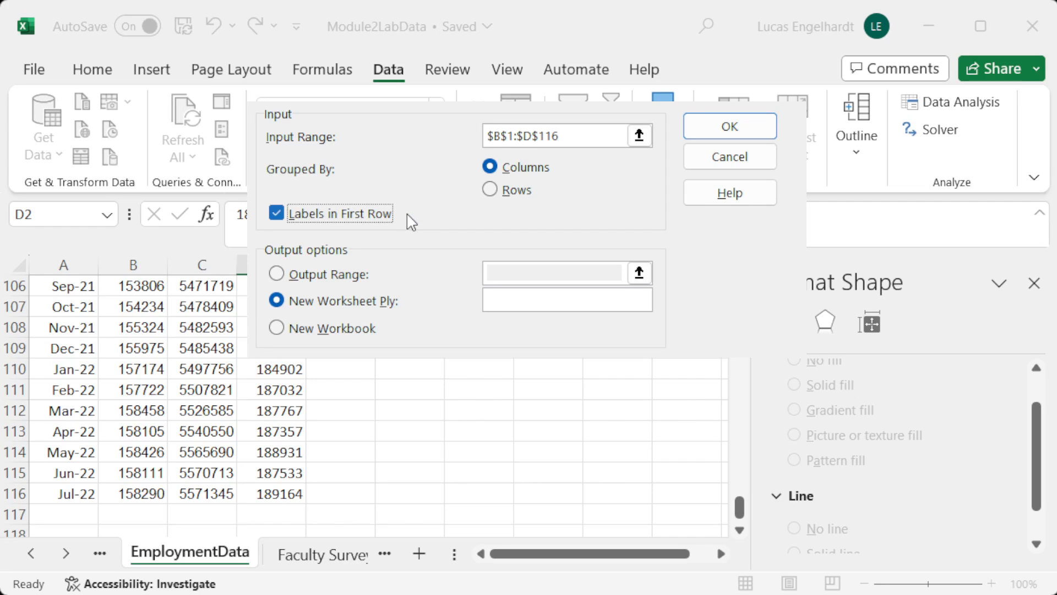
Step: Output the correlation matrix to cell F1 of the same sheet and widen column F for its row labels
key("Return")
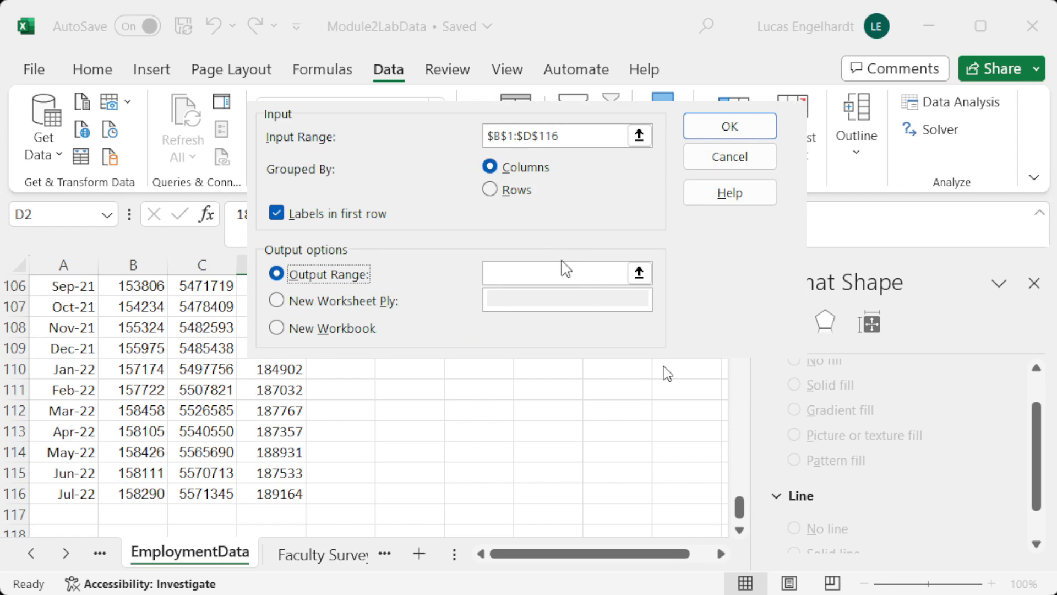
left_click(639, 272)
scroll(514, 343, "up", 5)
scroll(514, 343, "up", 20)
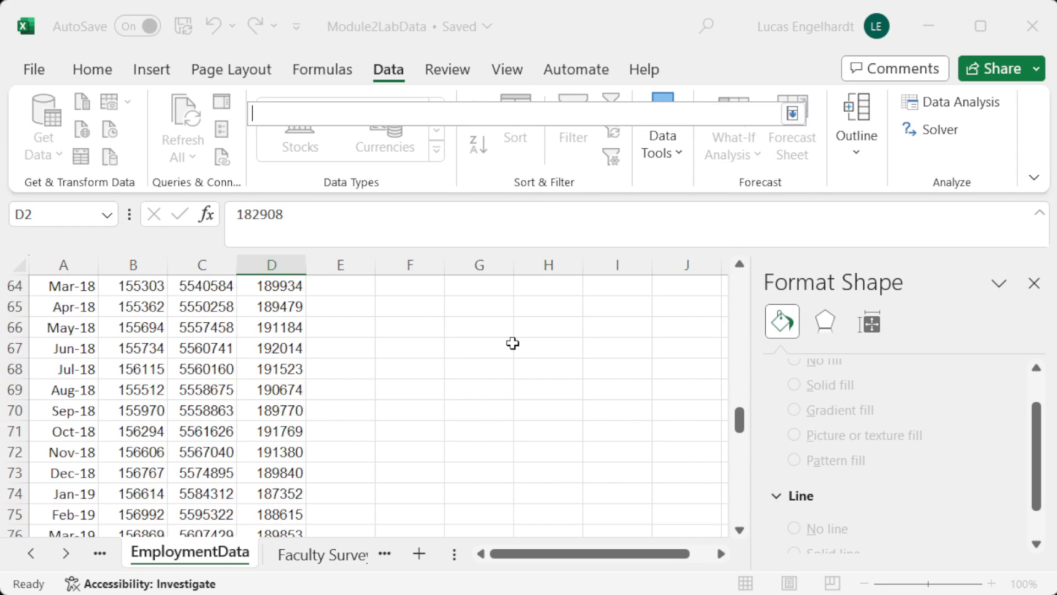
left_click(418, 288)
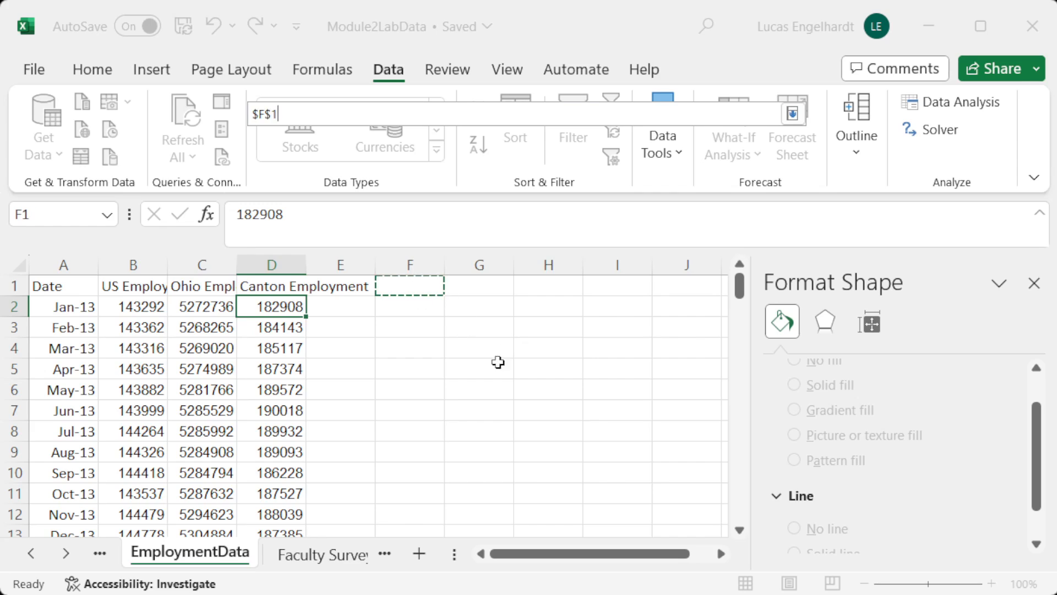
key("Return")
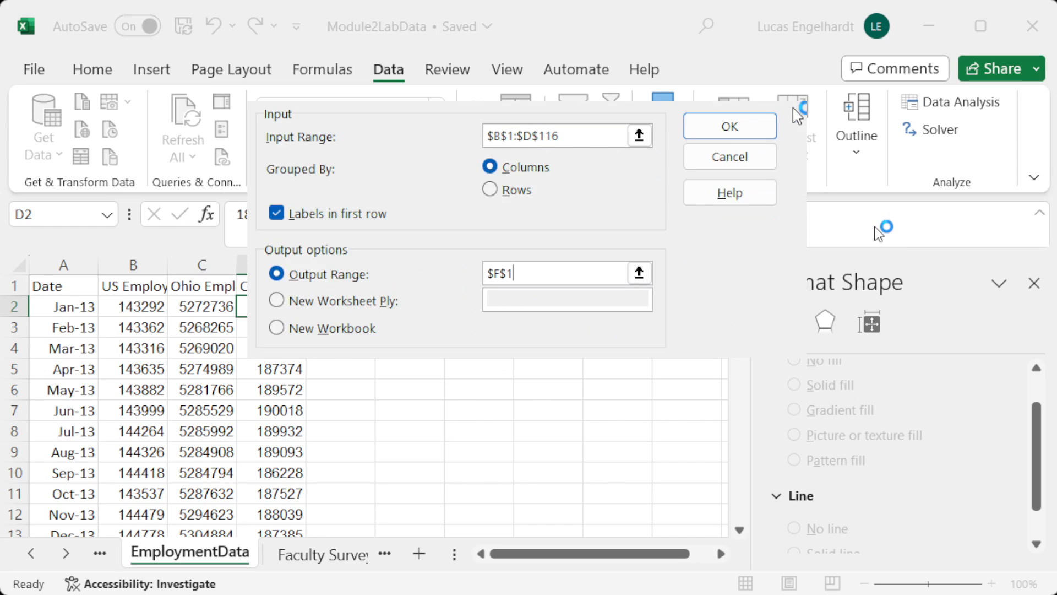
left_click(711, 135)
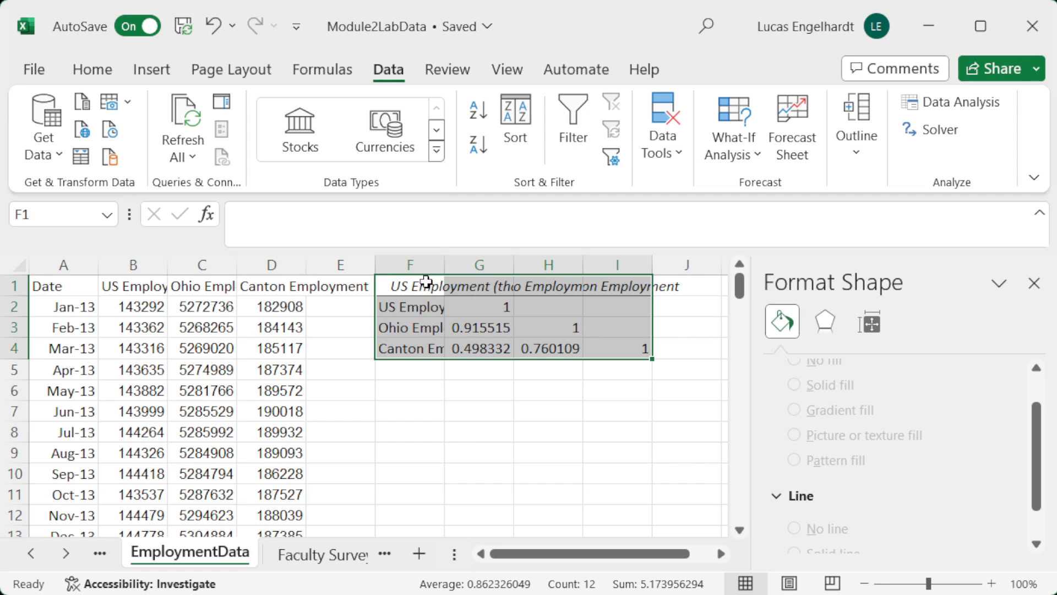
left_click_drag(444, 266, 479, 272)
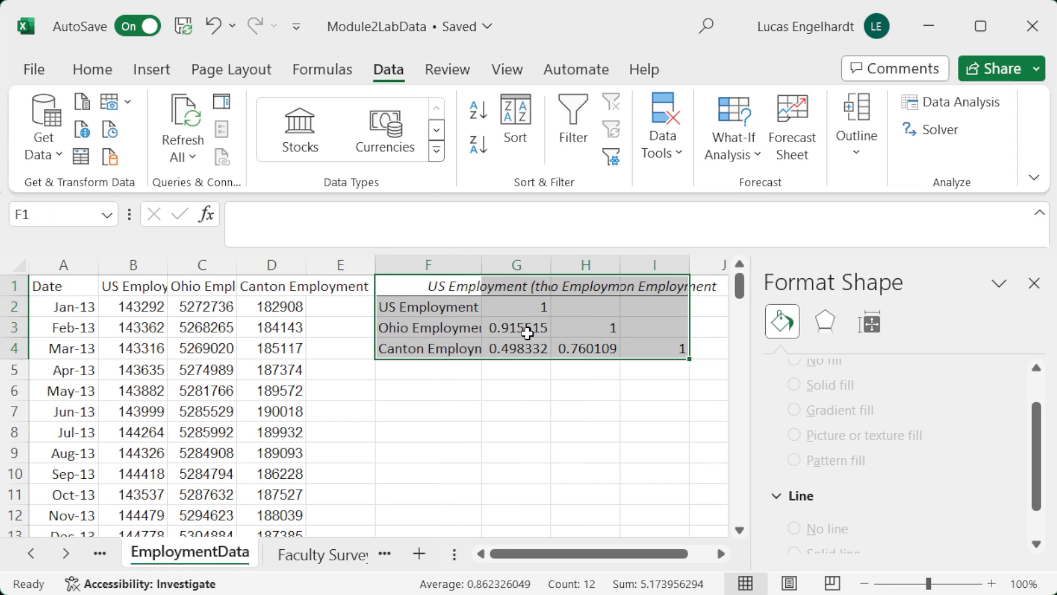
Step: Examine the diagonal cells of the correlation matrix, matching each employment series with its own row and column label
left_click_drag(539, 308, 578, 323)
left_click(530, 304)
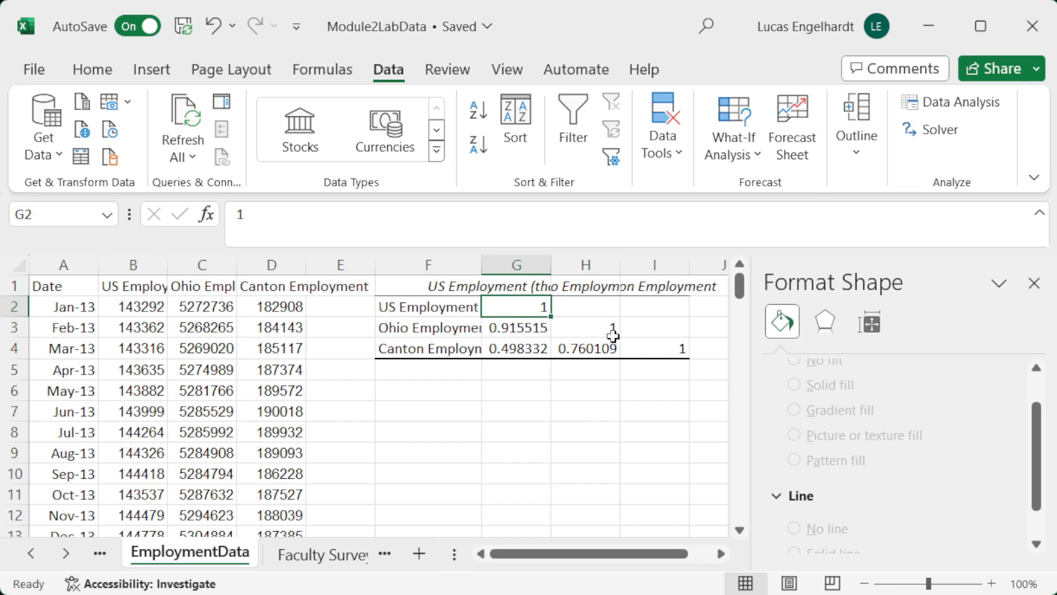
left_click(613, 330)
left_click(645, 351)
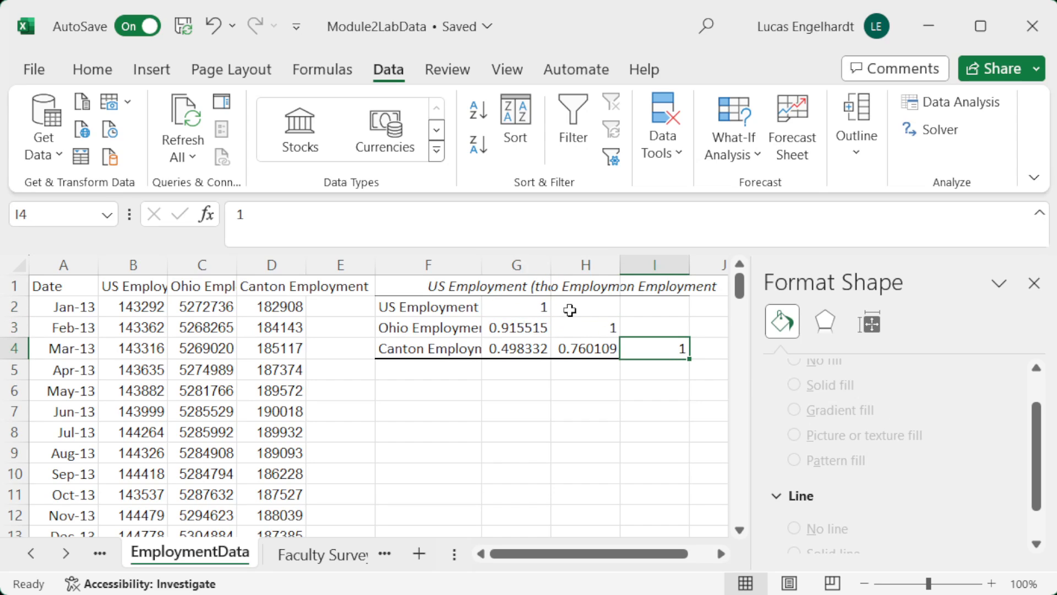
left_click(428, 305)
left_click(520, 304)
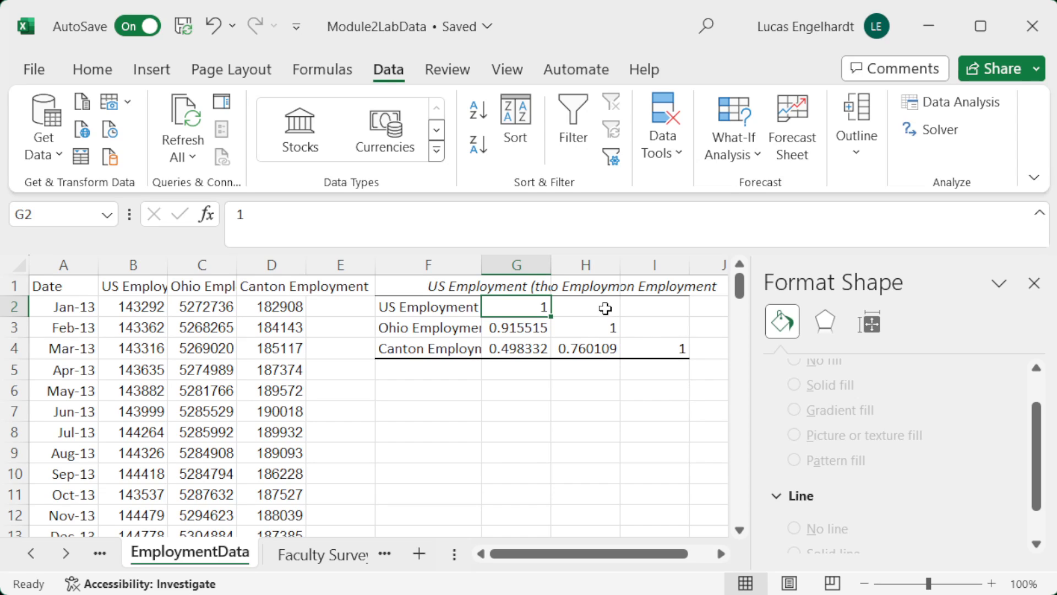
left_click(593, 334)
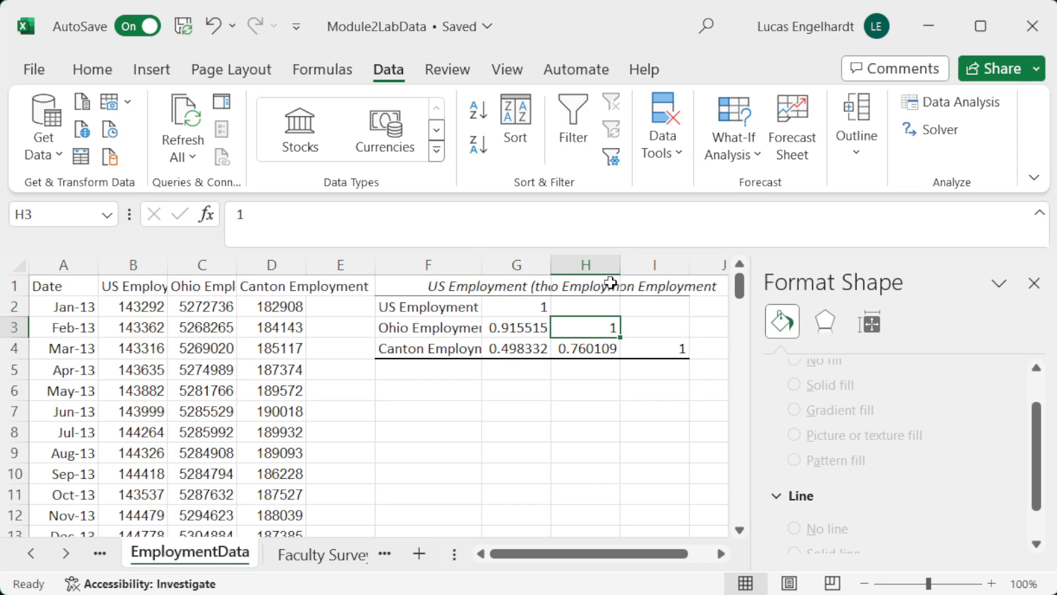
left_click(593, 286)
left_click(590, 331)
left_click(520, 288)
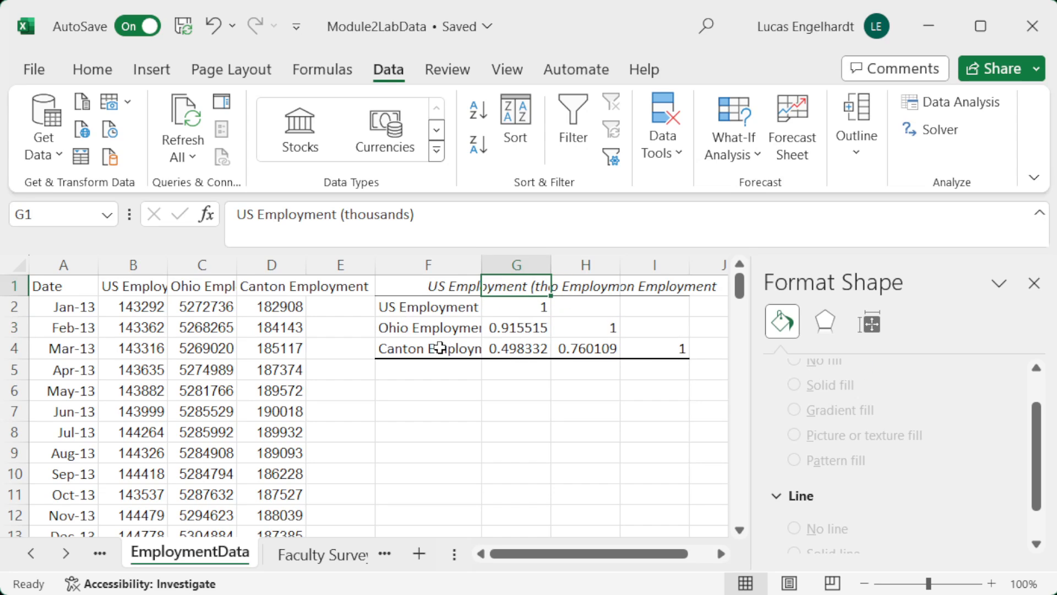
Step: Examine the pairwise correlations: US with Ohio, US with Canton, and Ohio with Canton employment
left_click(423, 330)
left_click(519, 330)
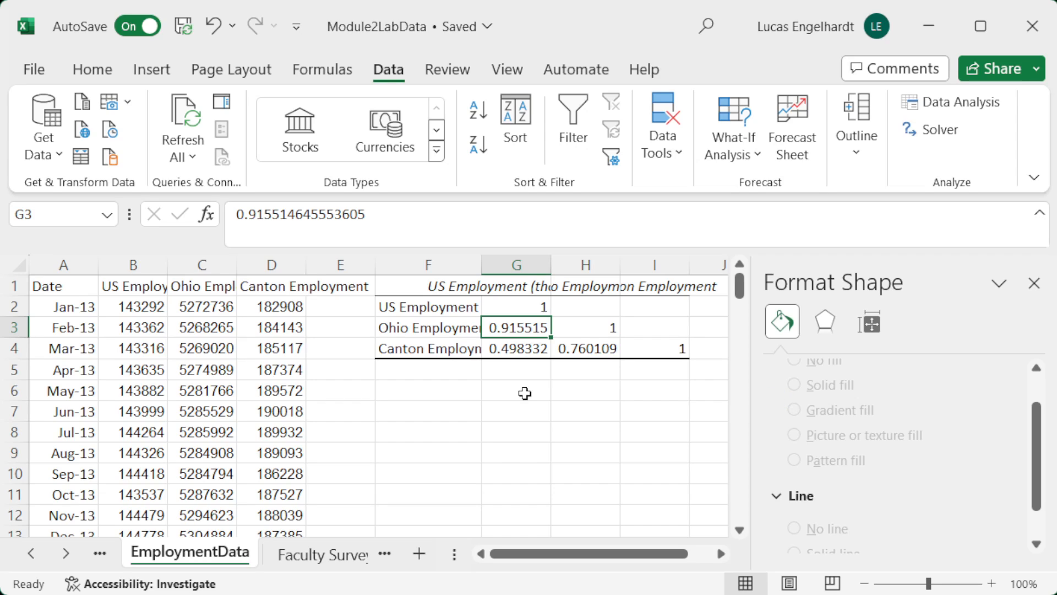
left_click(460, 352)
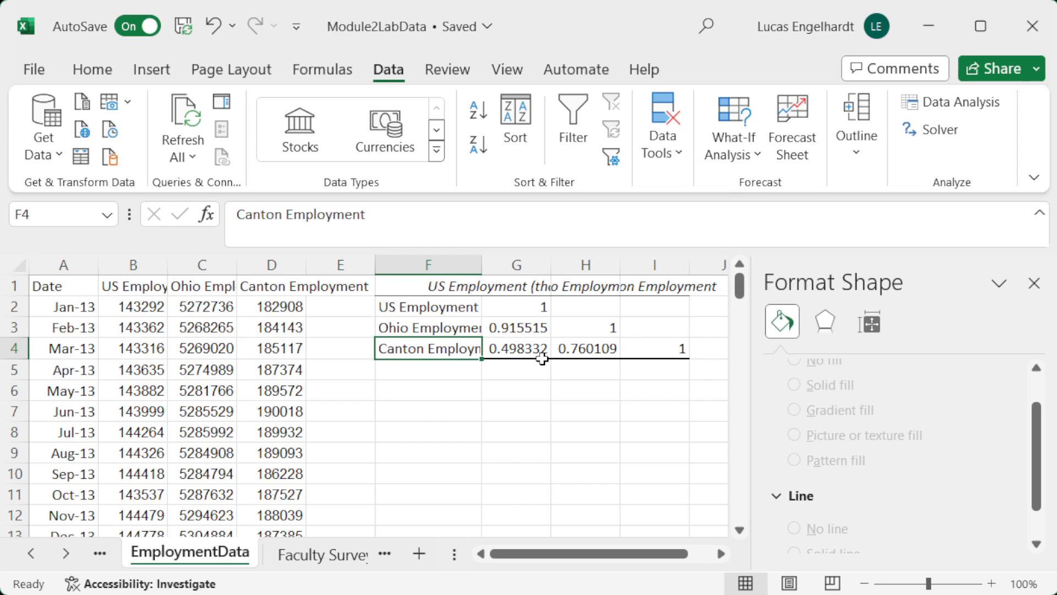
left_click(529, 348)
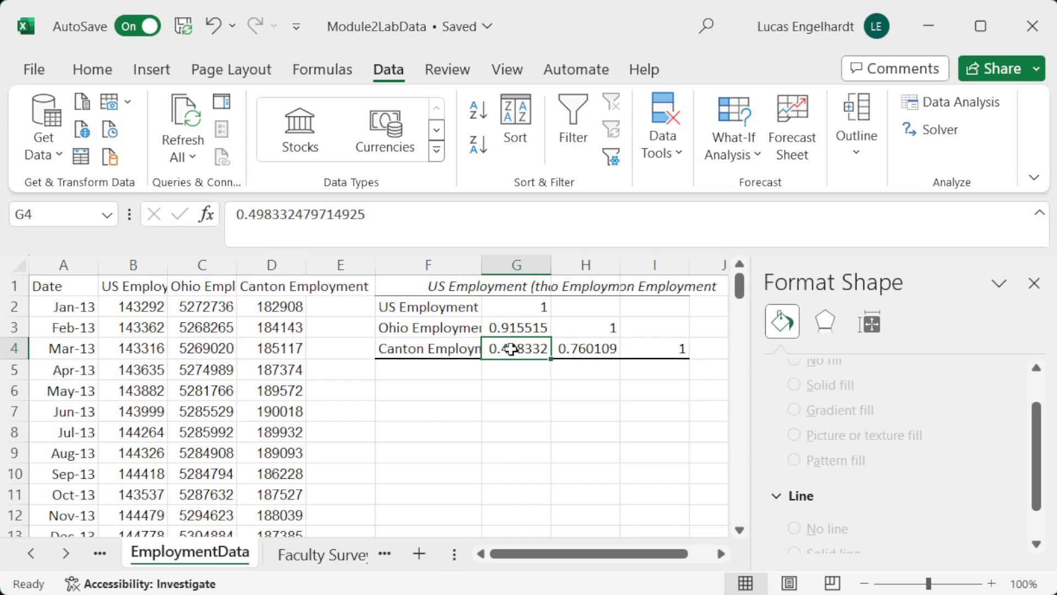
left_click(597, 288)
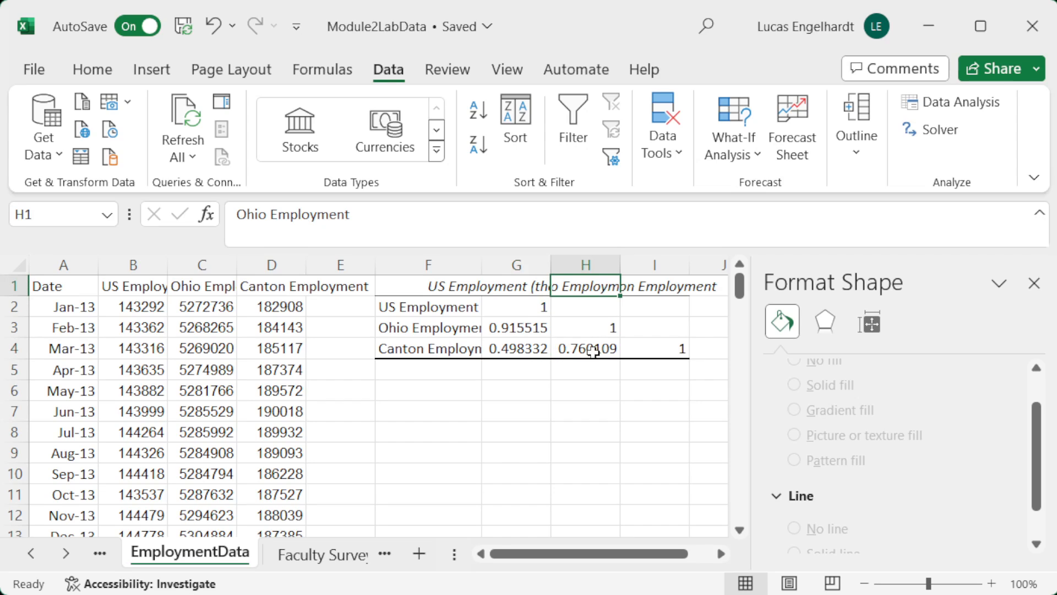
left_click(593, 347)
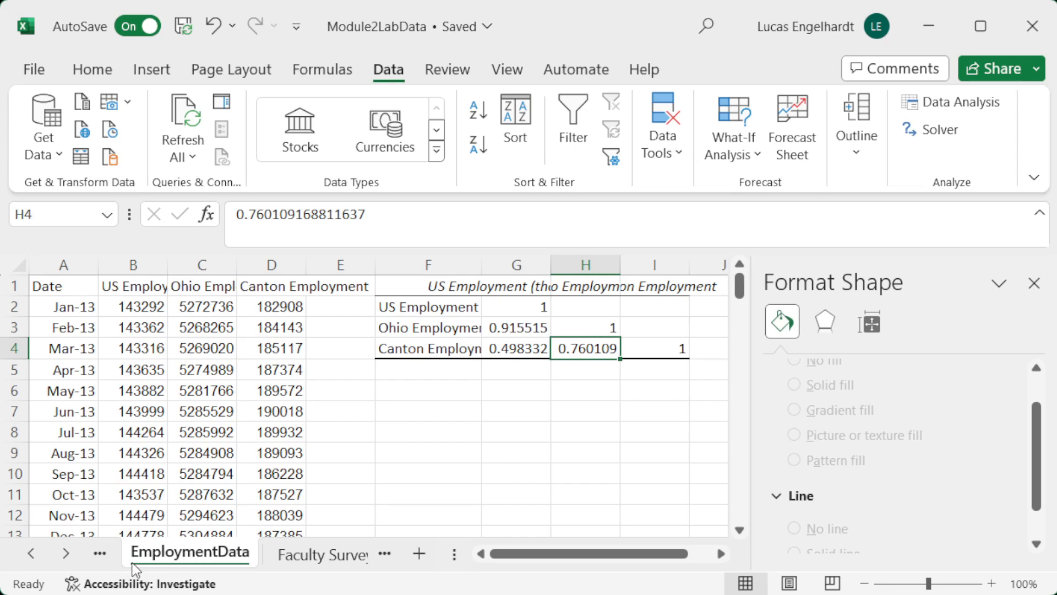
Step: Switch to the TestData2 sheet and move the scatter chart off the Test 1 and Test 2 columns, to about column E
left_click(71, 553)
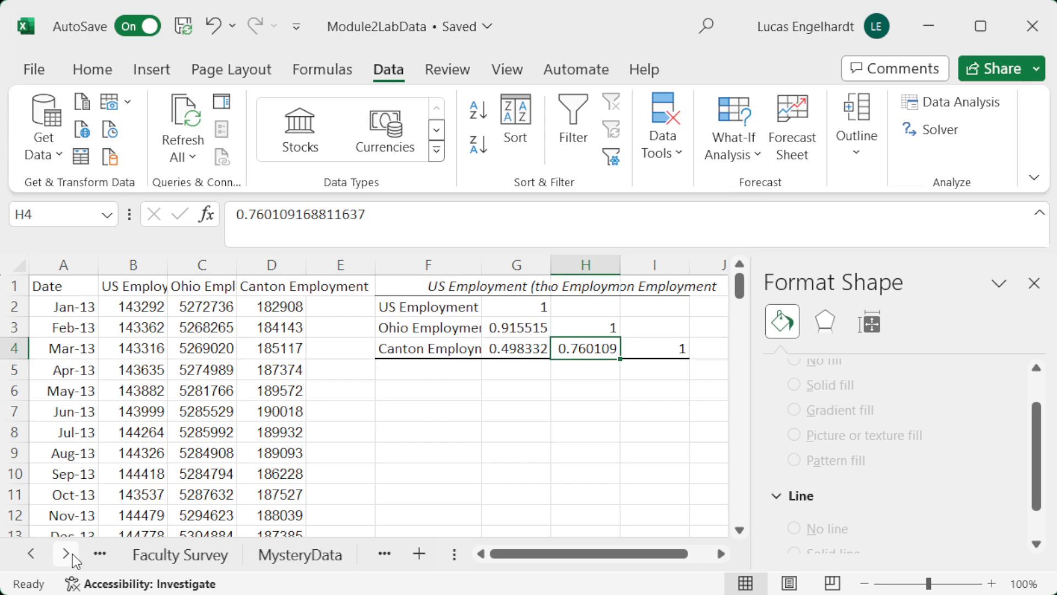
left_click(71, 553)
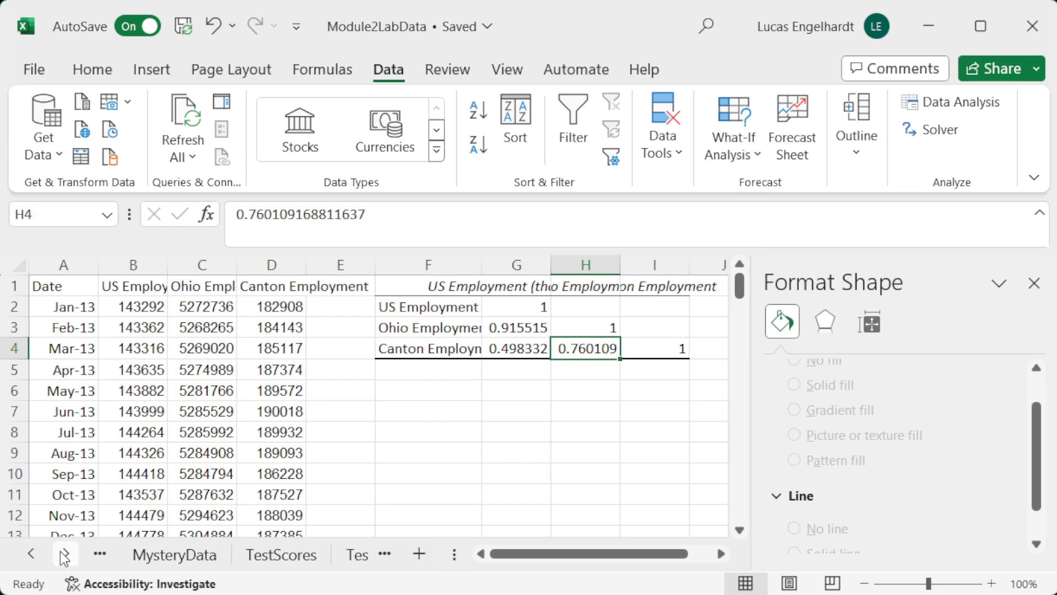
left_click(65, 553)
left_click(245, 542)
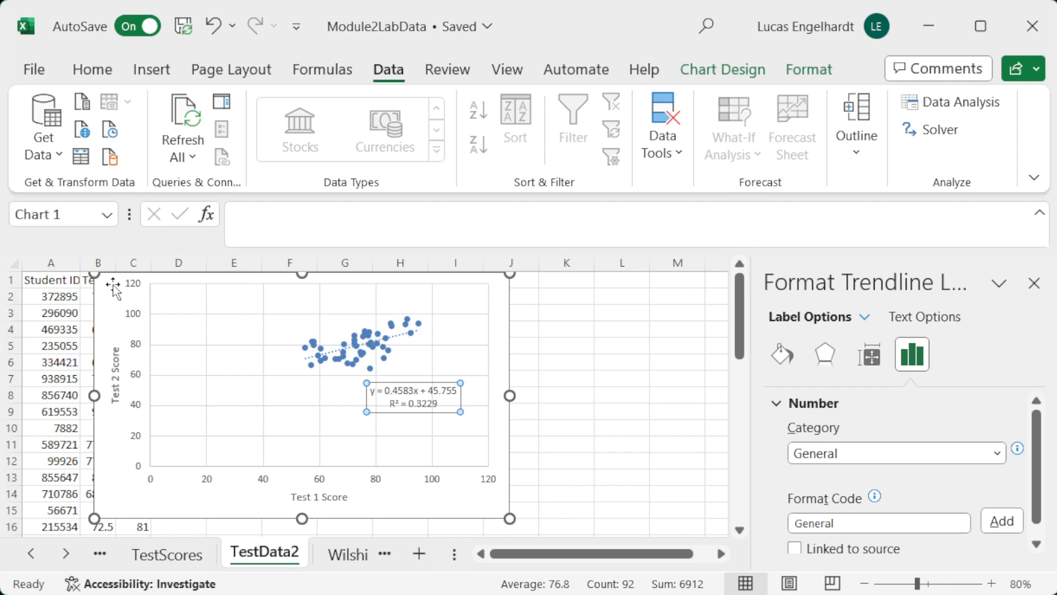
left_click_drag(113, 286, 234, 287)
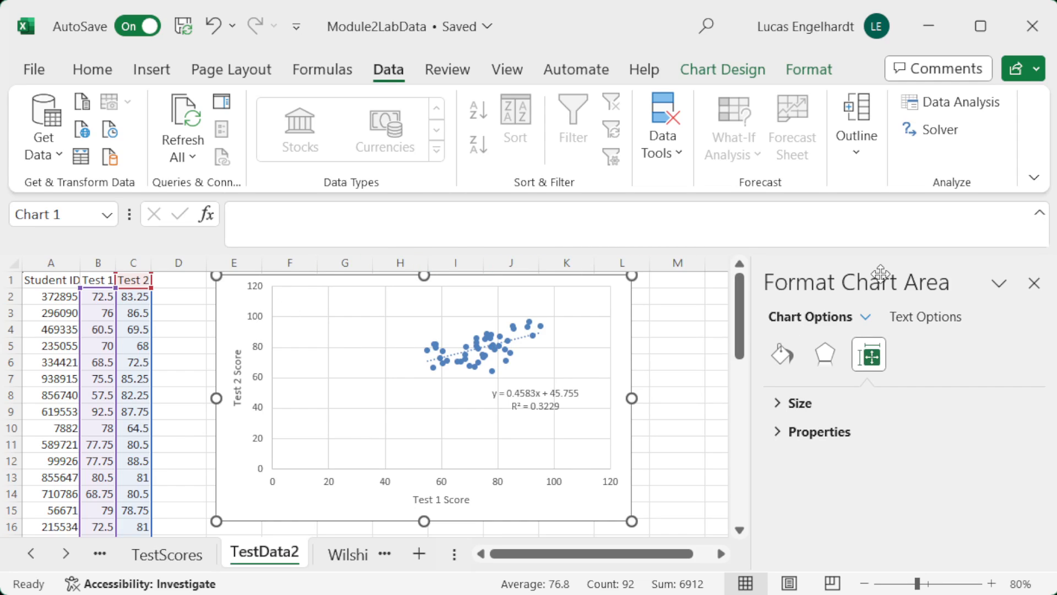
Step: Start a Regression analysis from the data analysis tools, with the Test 2 column including its header, C1:C46, as the Y range
left_click(946, 110)
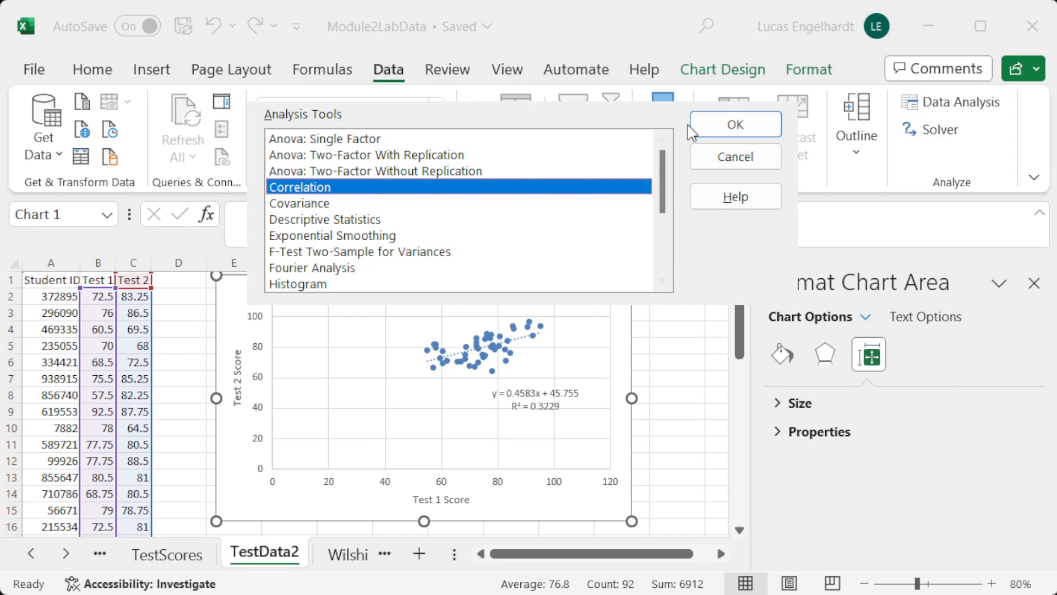
left_click_drag(663, 182, 682, 226)
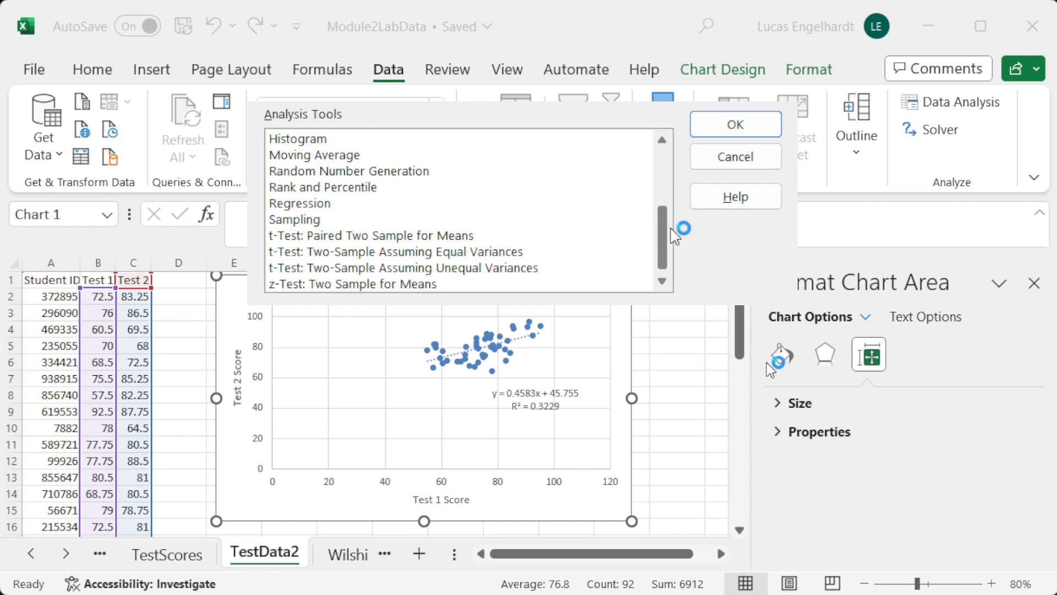
left_click(289, 204)
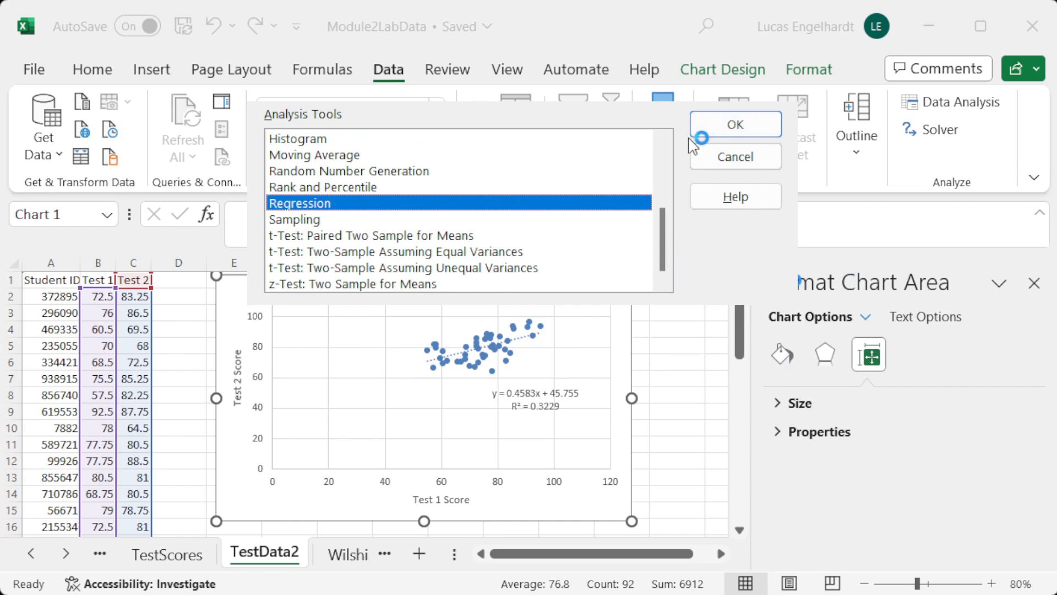
left_click(736, 125)
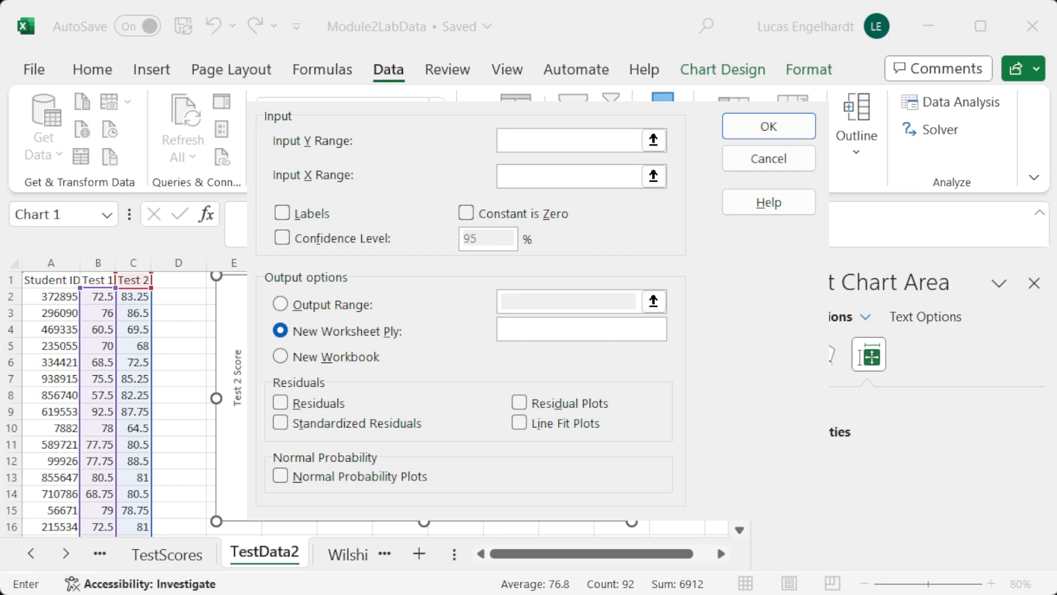
left_click(654, 140)
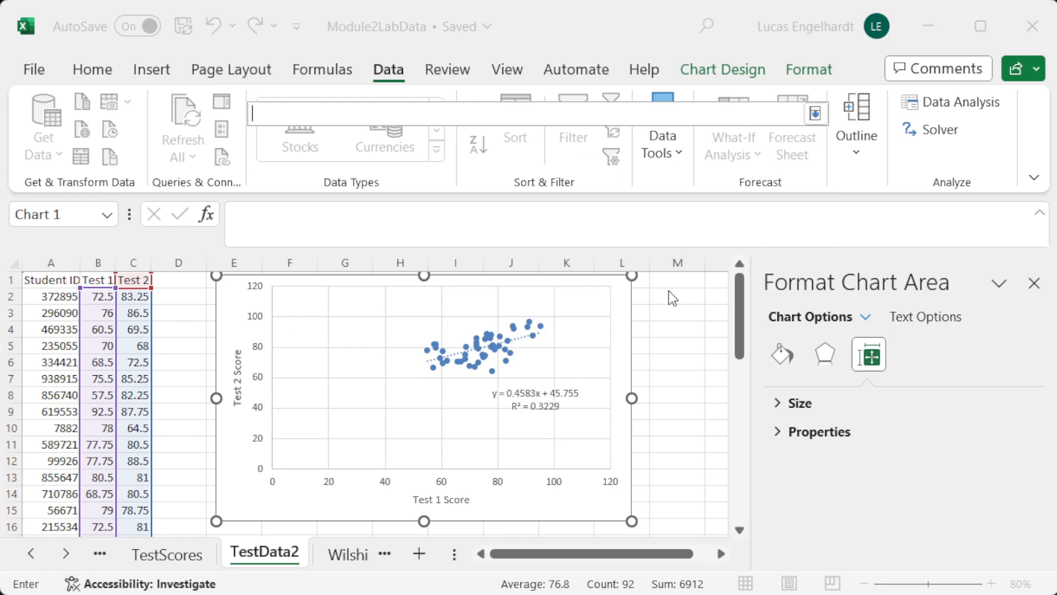
left_click_drag(123, 282, 129, 507)
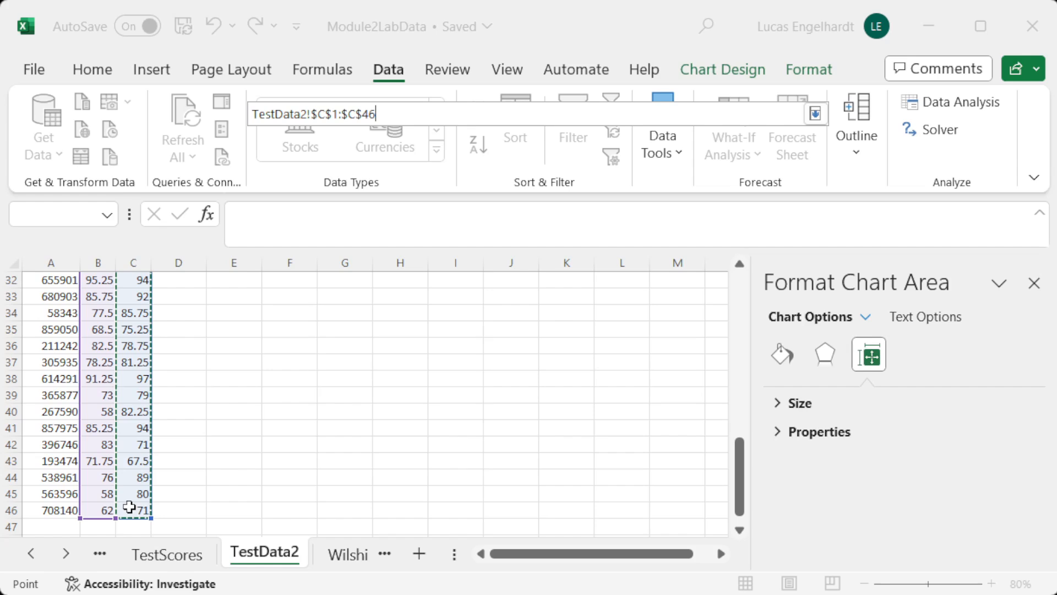
left_click(815, 113)
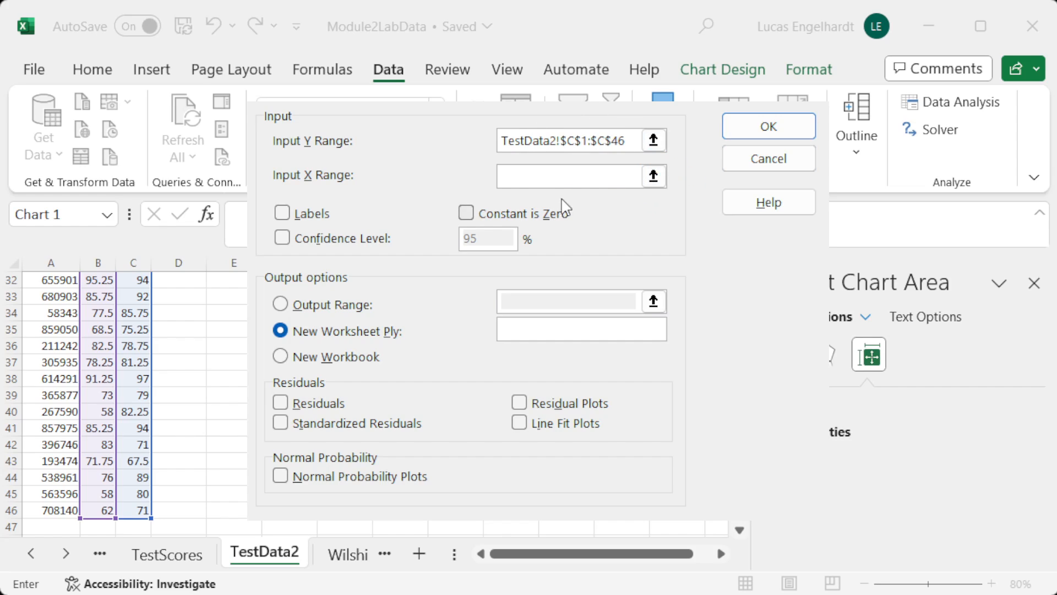
Step: Set the regression's X range to the Test 1 column, B1:B46, and mark the ranges as including labels
left_click(653, 176)
scroll(330, 355, "up", 9)
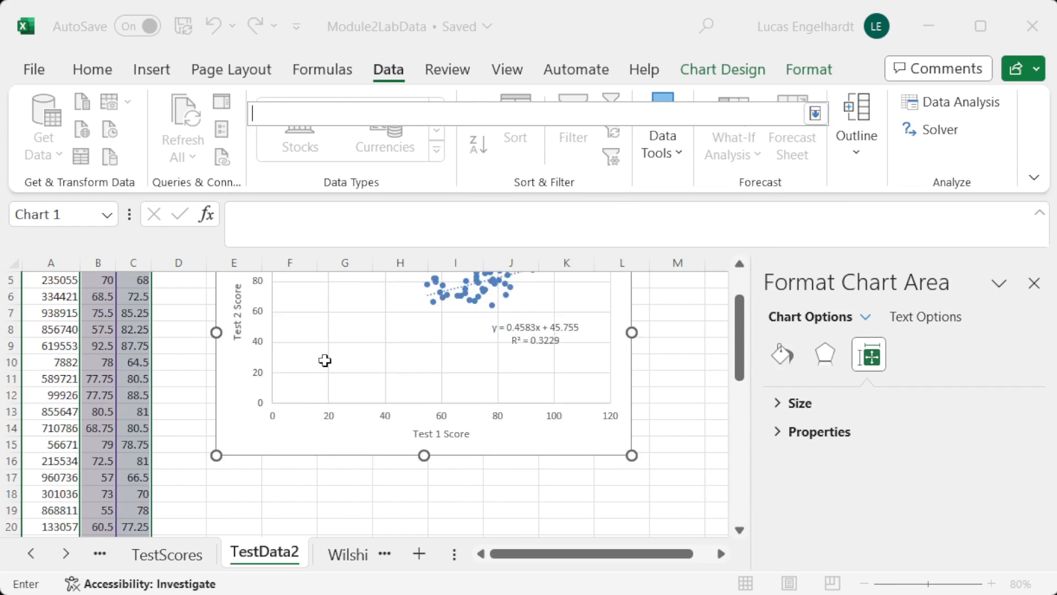
scroll(325, 360, "up", 2)
left_click_drag(85, 280, 108, 503)
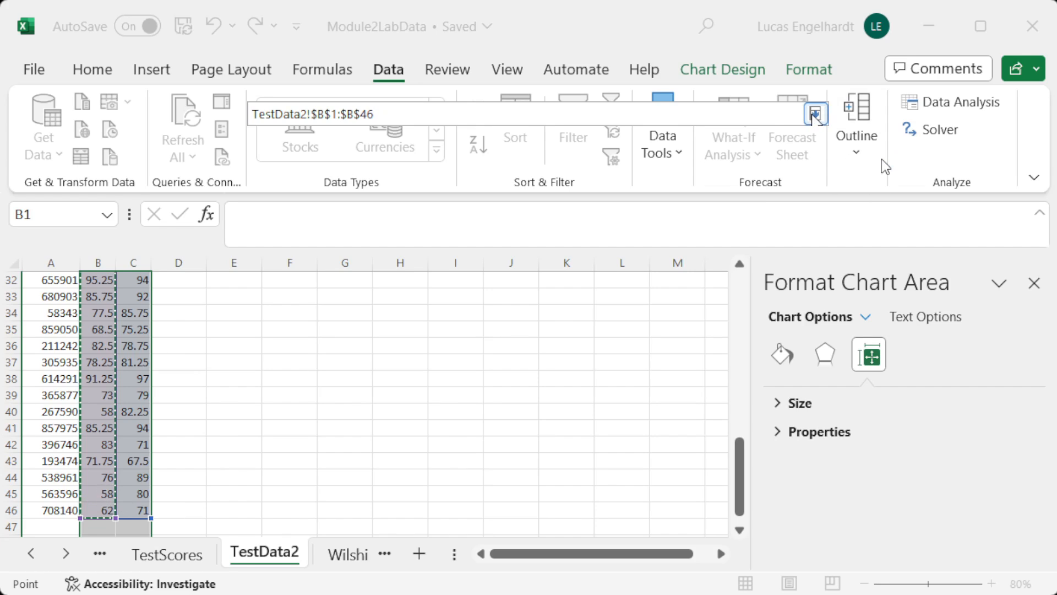
left_click(815, 114)
left_click(285, 213)
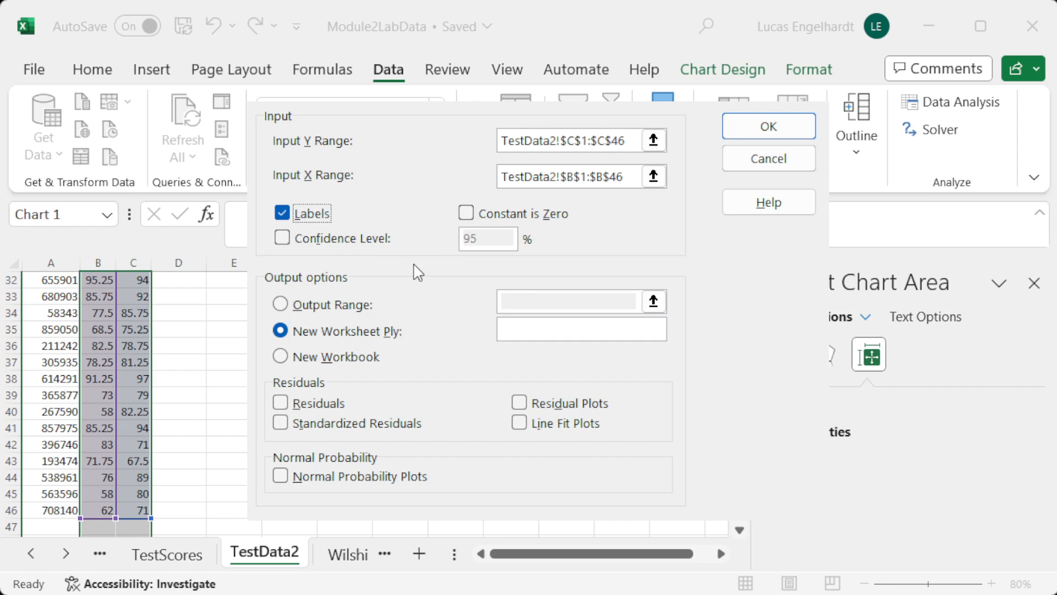
Step: Output the regression to cell E17 of TestData2, below the scatter chart, and run it
left_click(284, 306)
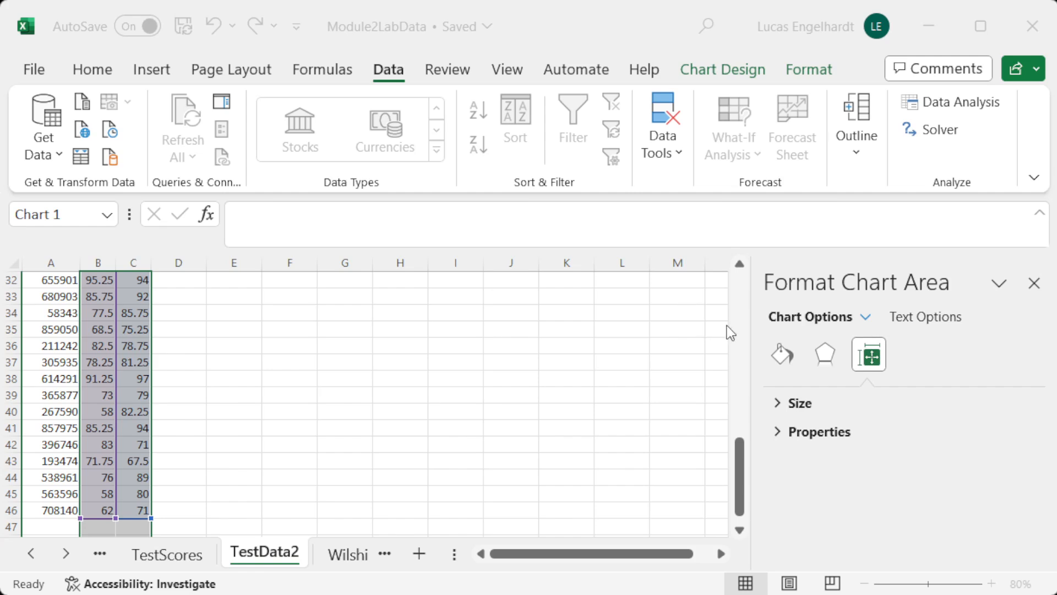
left_click(654, 302)
scroll(325, 313, "up", 5)
scroll(326, 313, "up", 5)
scroll(332, 309, "down", 3)
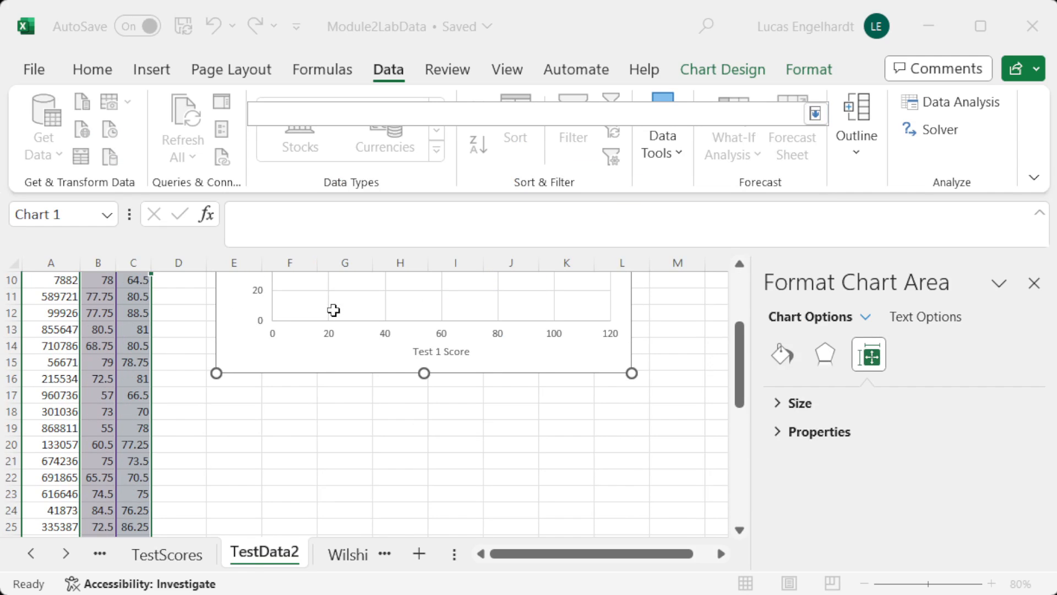
left_click(247, 394)
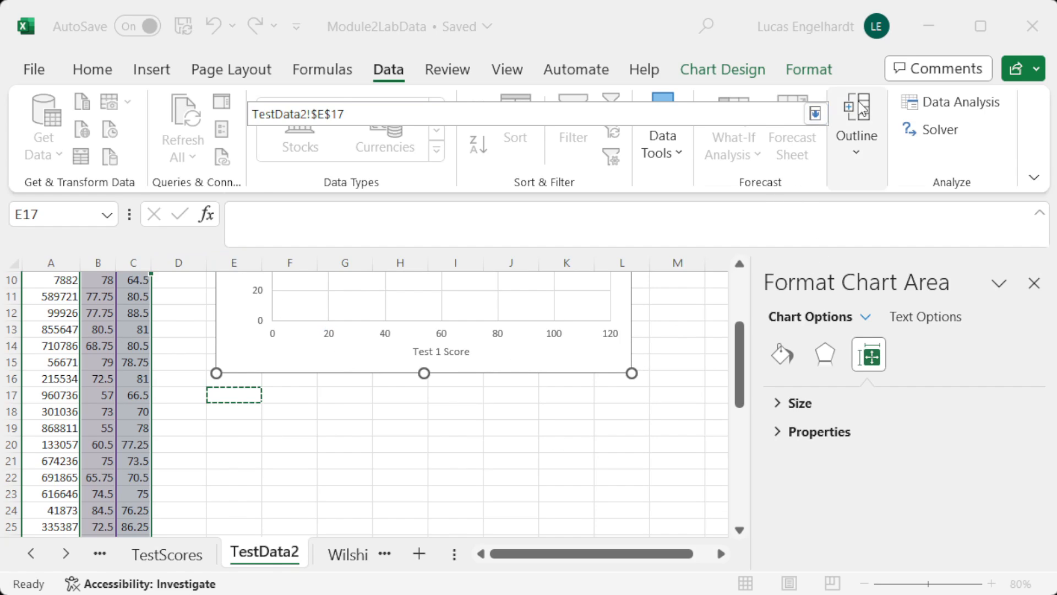
left_click(815, 113)
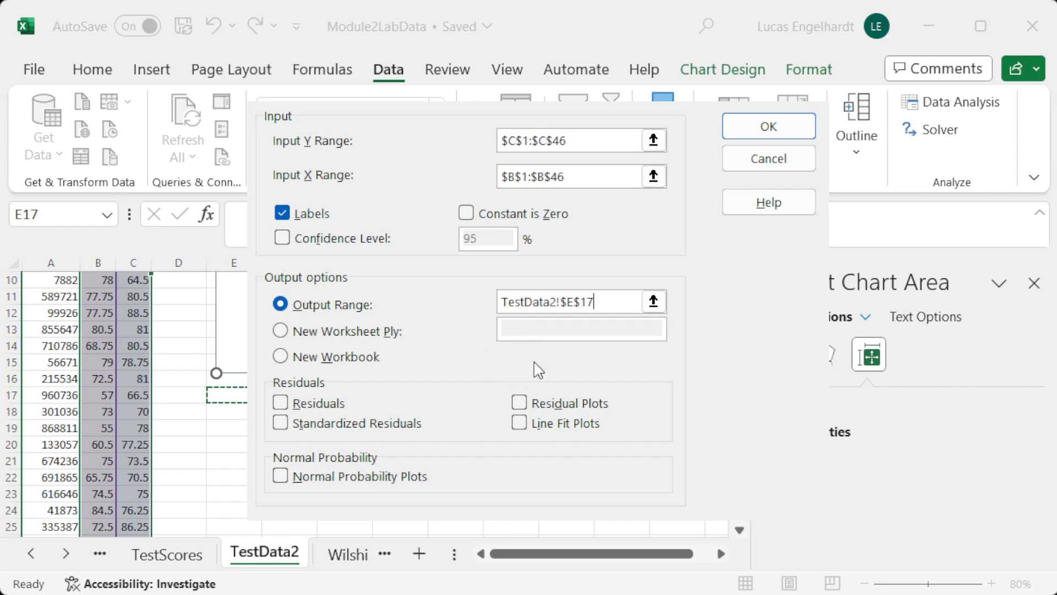
left_click(798, 132)
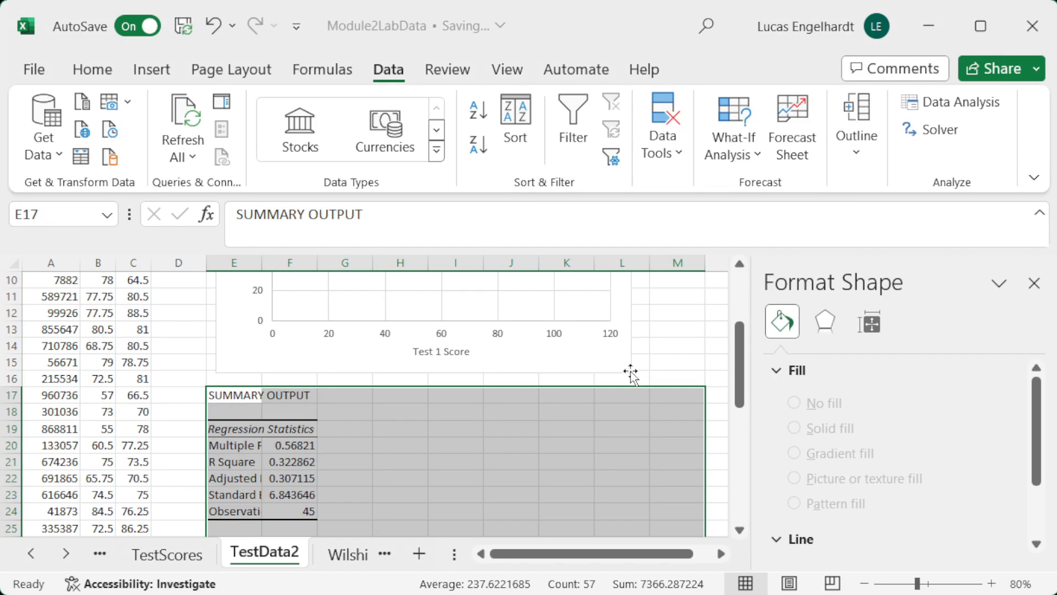
Step: Examine the R Square and the intercept and Test 1 coefficients in the regression output against the scatter chart's trendline label
scroll(625, 365, "down", 2)
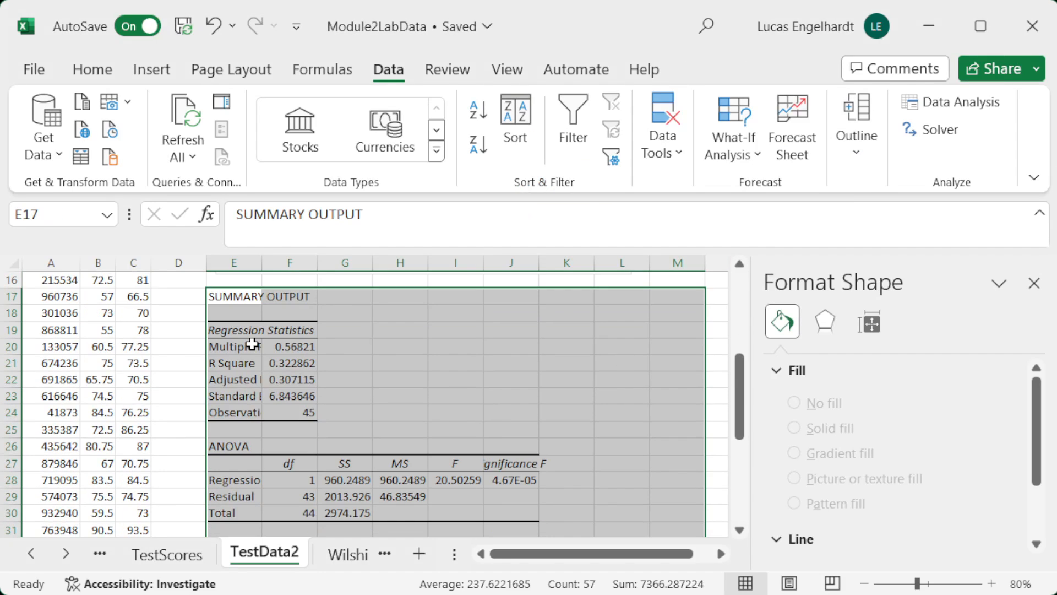
left_click_drag(226, 365, 283, 362)
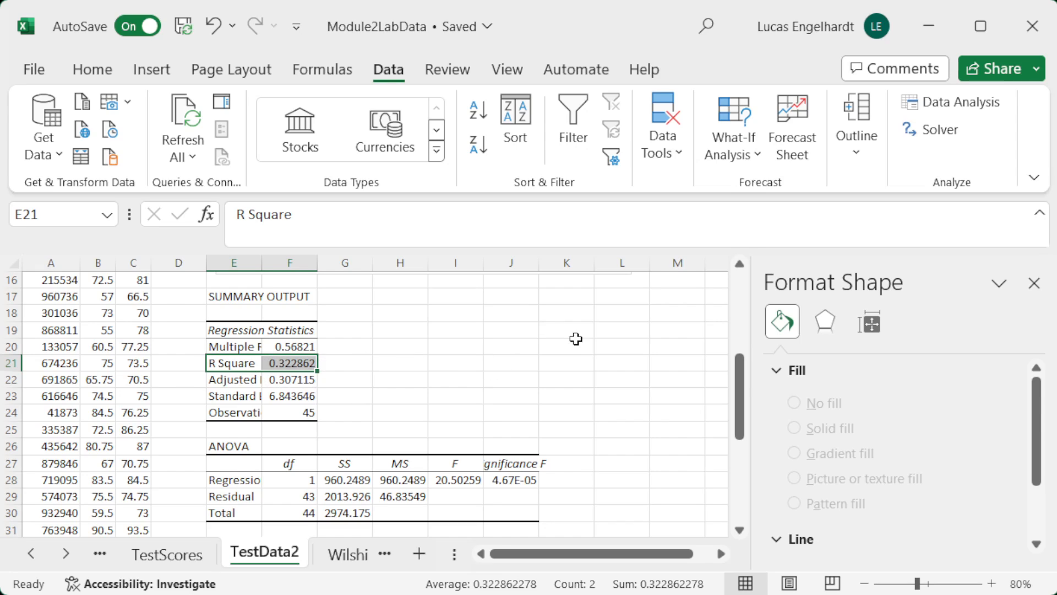
scroll(606, 321, "down", 2)
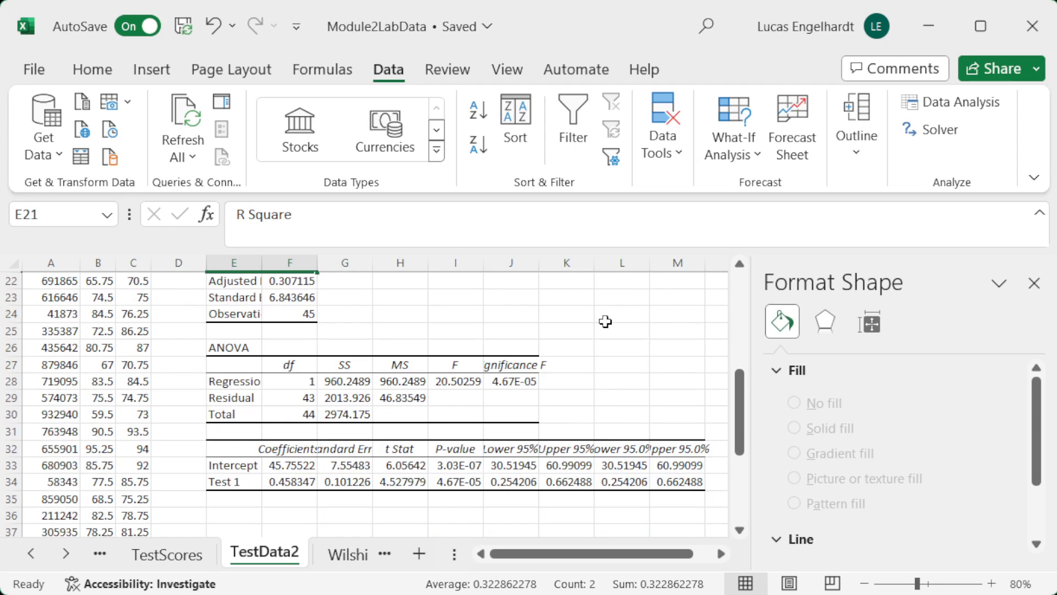
left_click(283, 470)
left_click_drag(283, 470, 286, 482)
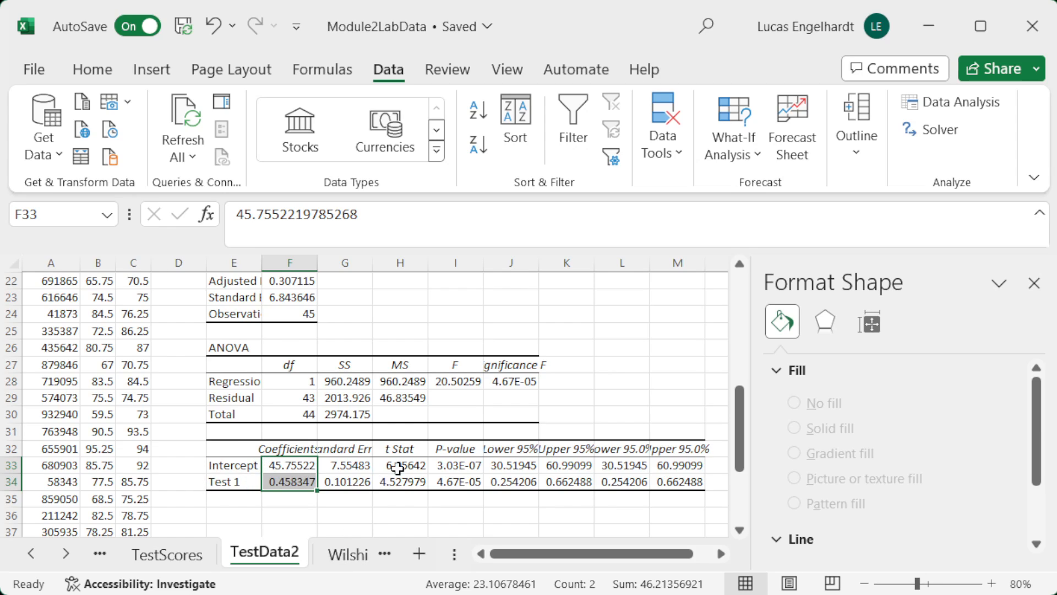
scroll(445, 434, "up", 3)
scroll(445, 434, "up", 3)
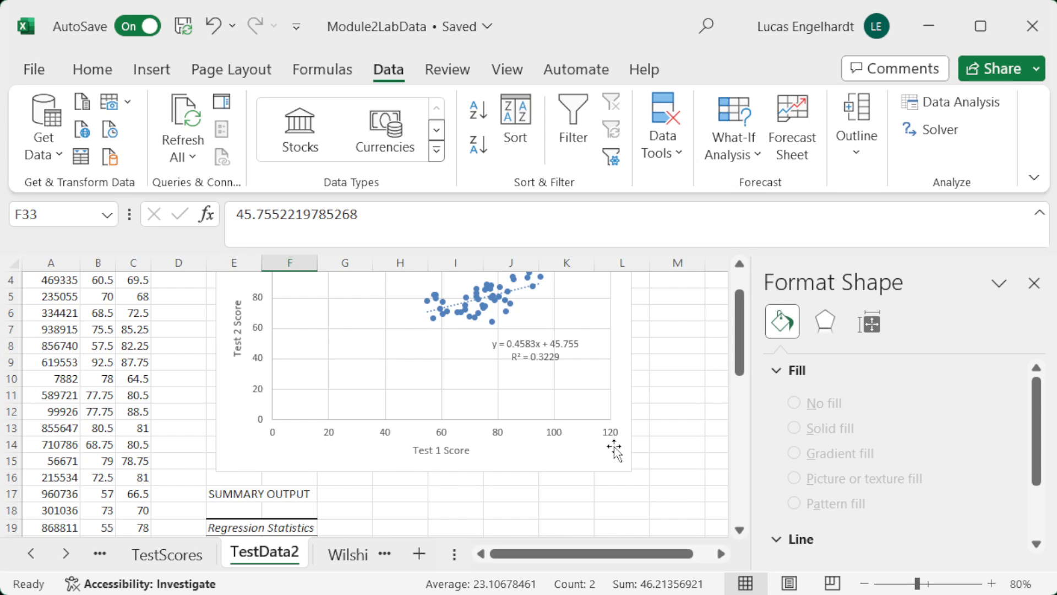
Step: Match the Test 1 coefficient in F34 with the slope in the chart's trendline equation, and review the rest of the coefficient table
scroll(615, 449, "down", 6)
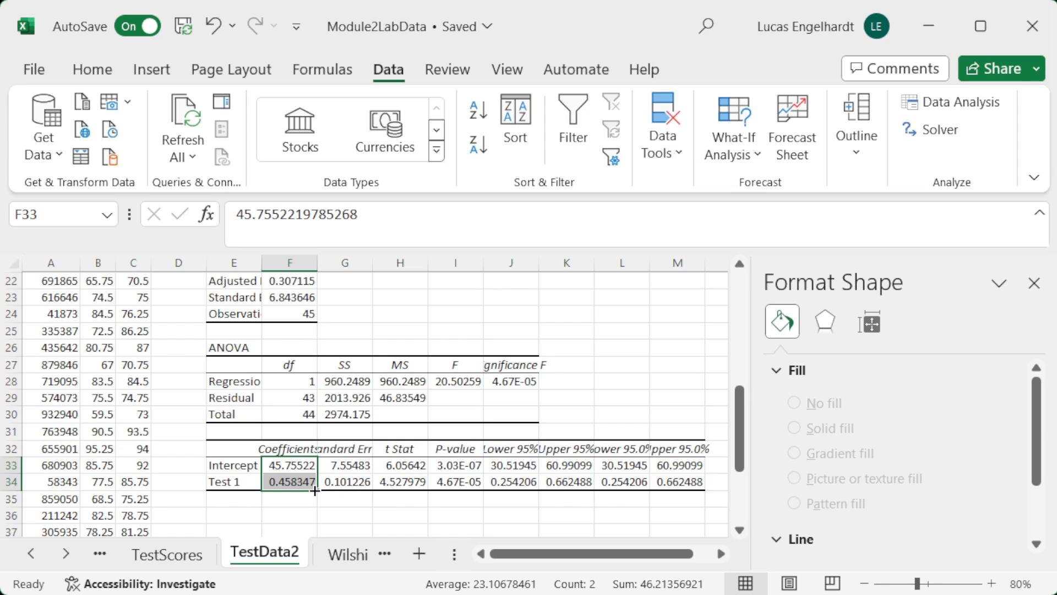
left_click(304, 477)
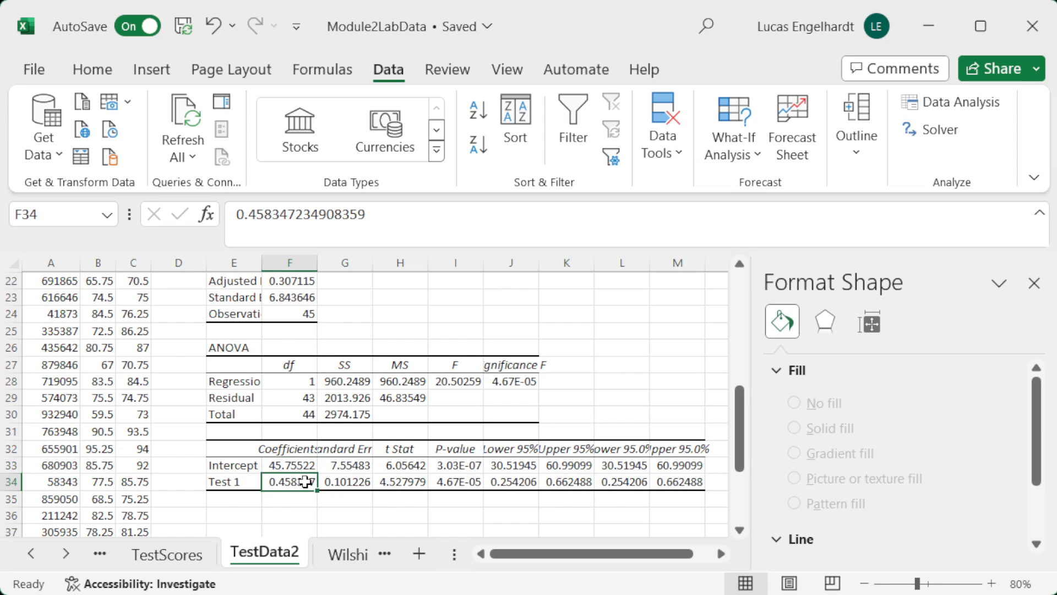
left_click(213, 481)
left_click(291, 483)
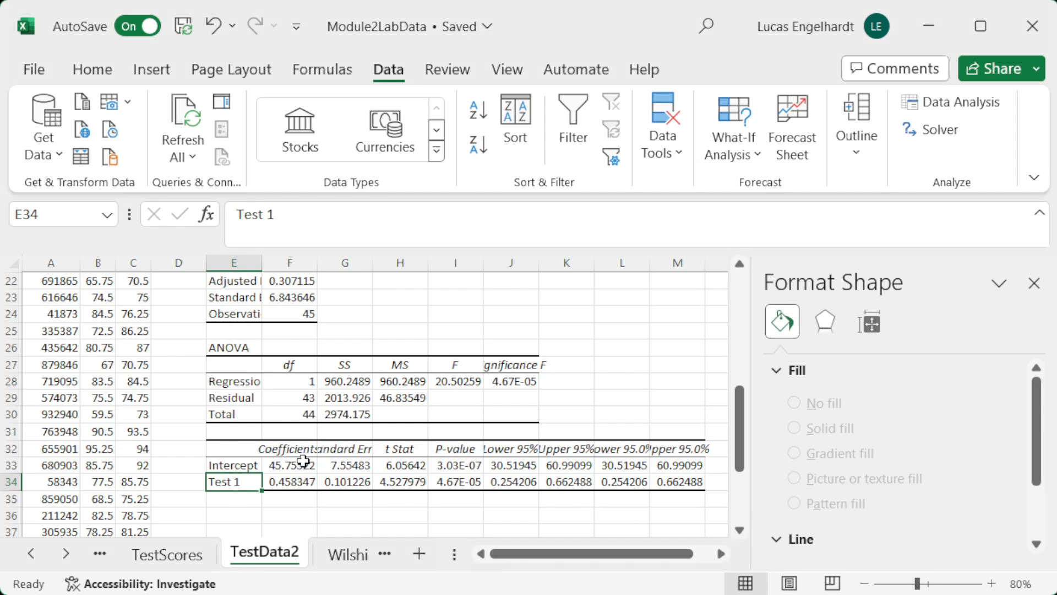
scroll(508, 404, "up", 7)
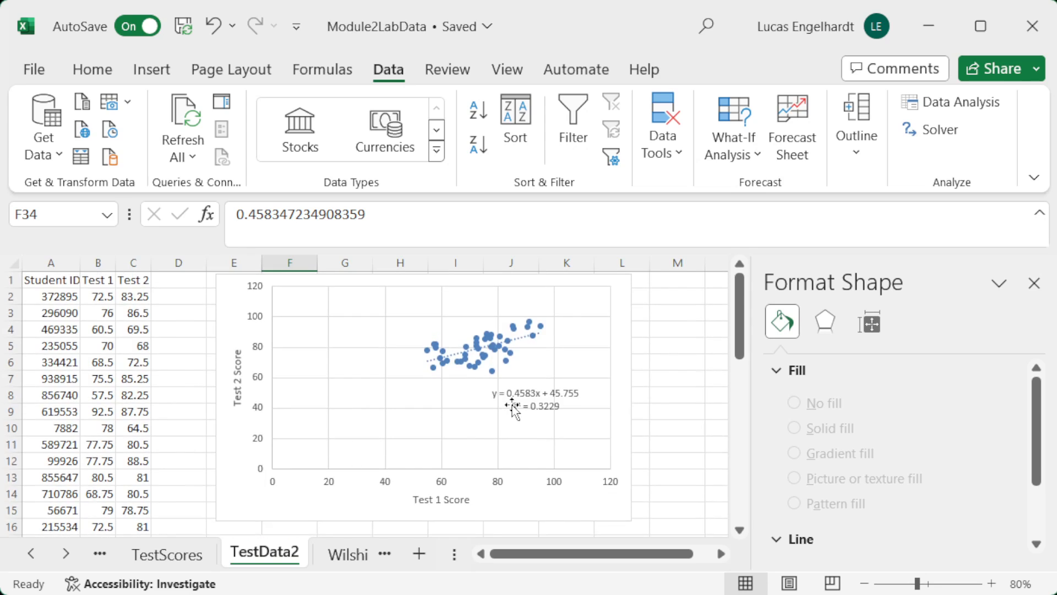
scroll(537, 448, "down", 5)
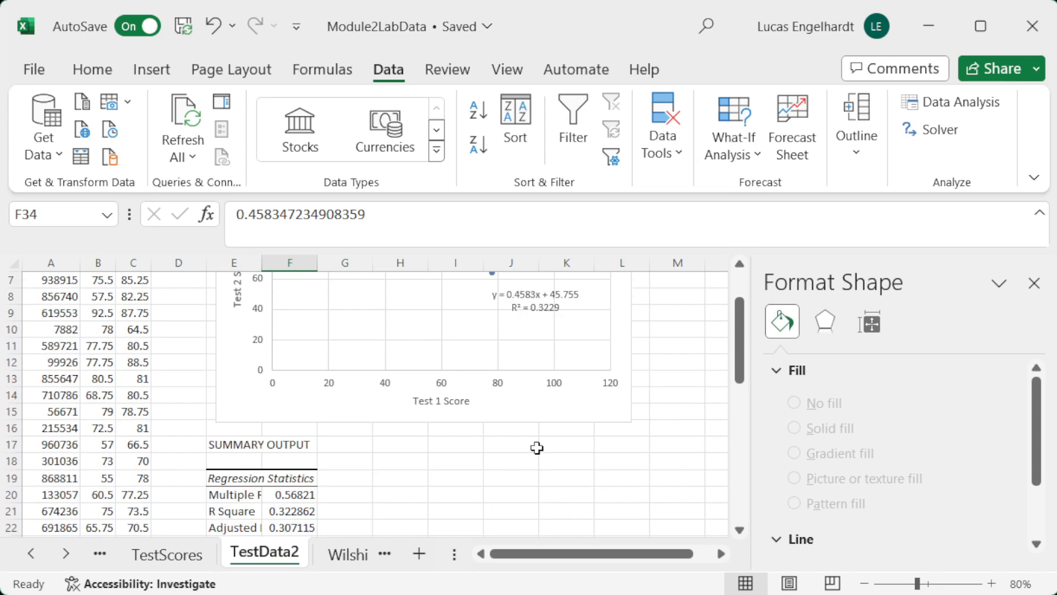
scroll(534, 448, "down", 2)
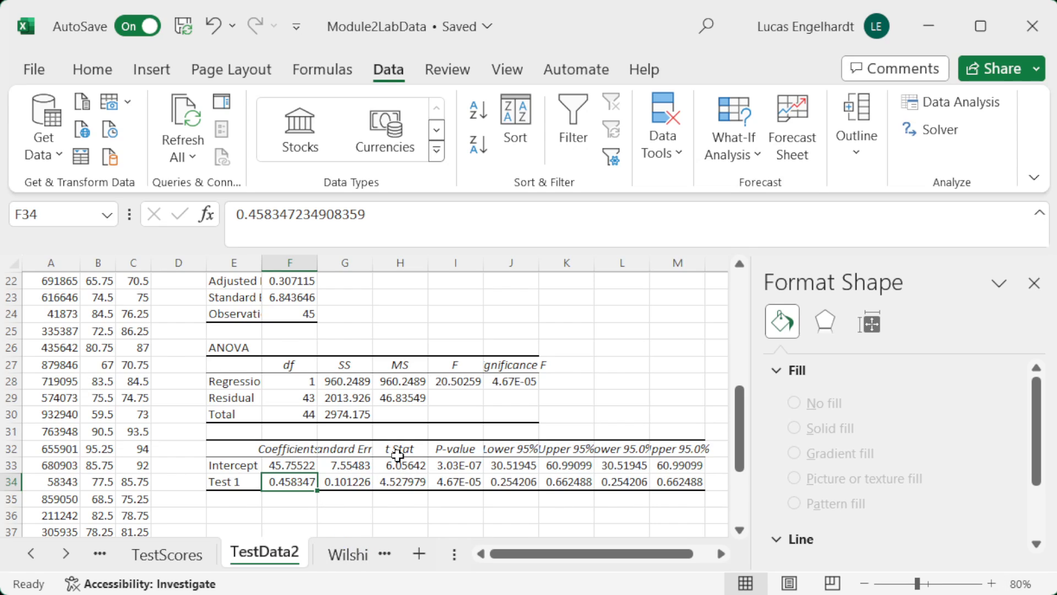
scroll(532, 410, "up", 7)
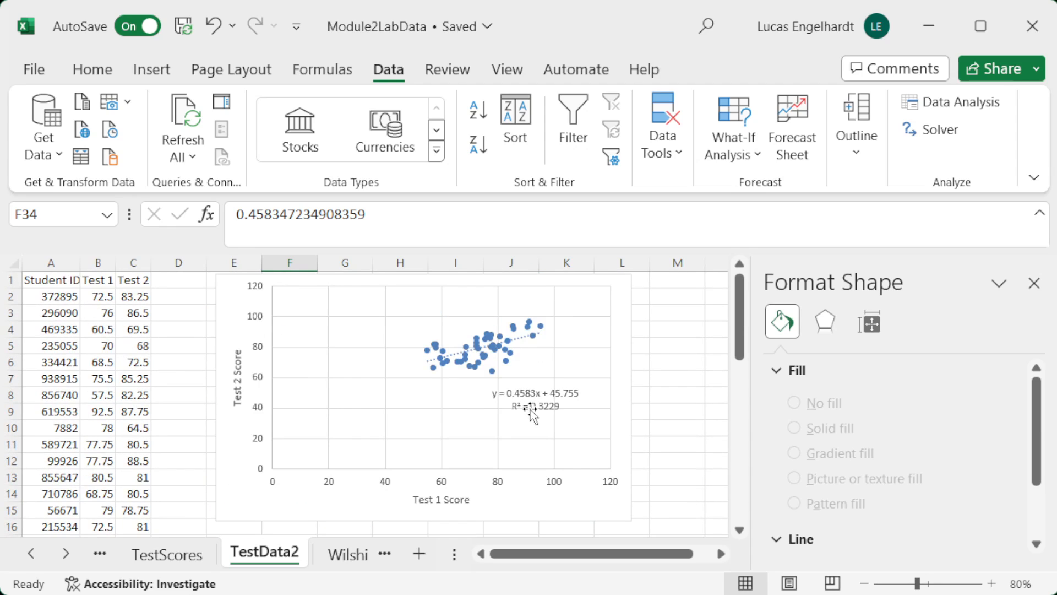